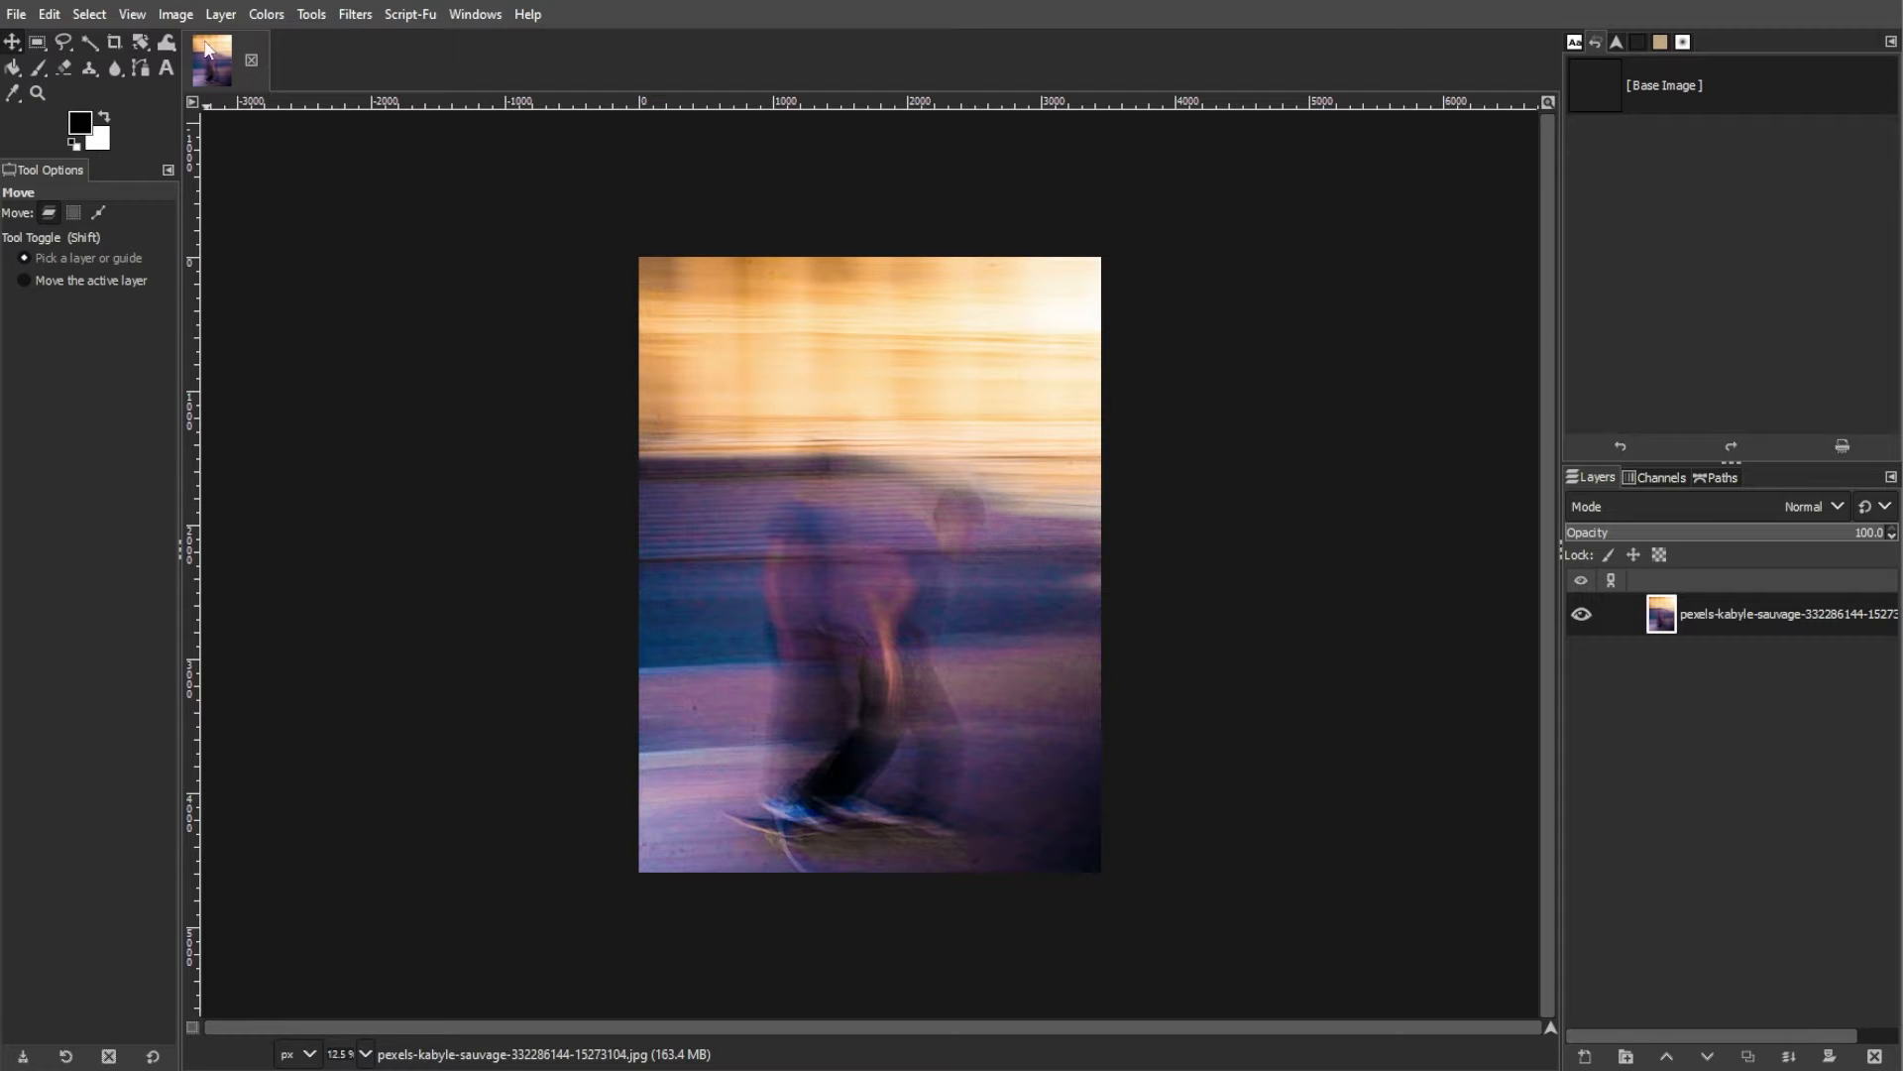
Check the layer's alpha channel option and flip the photo layer vertically
{"action": "left_click", "coordinate": [220, 13]}
{"action": "mouse_move", "coordinate": [231, 284]}
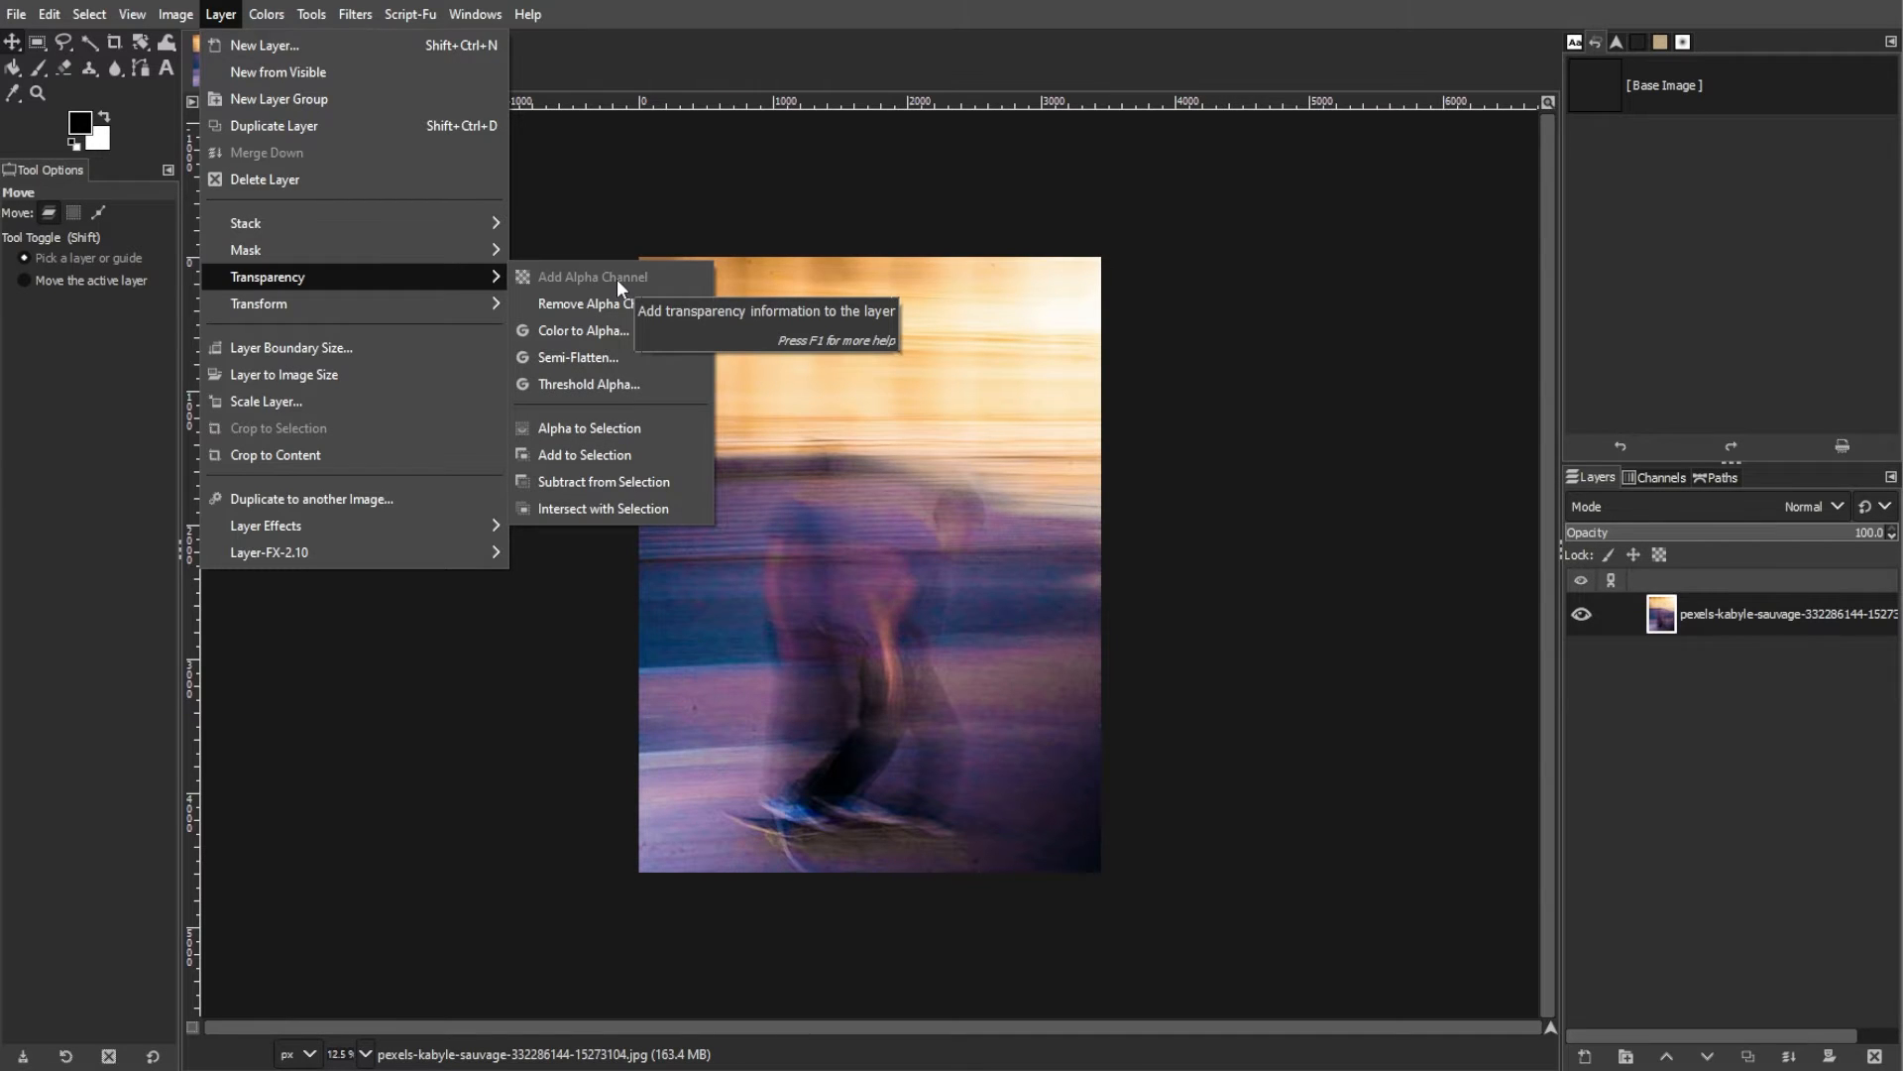
{"action": "left_click", "coordinate": [97, 692]}
{"action": "left_click", "coordinate": [145, 38]}
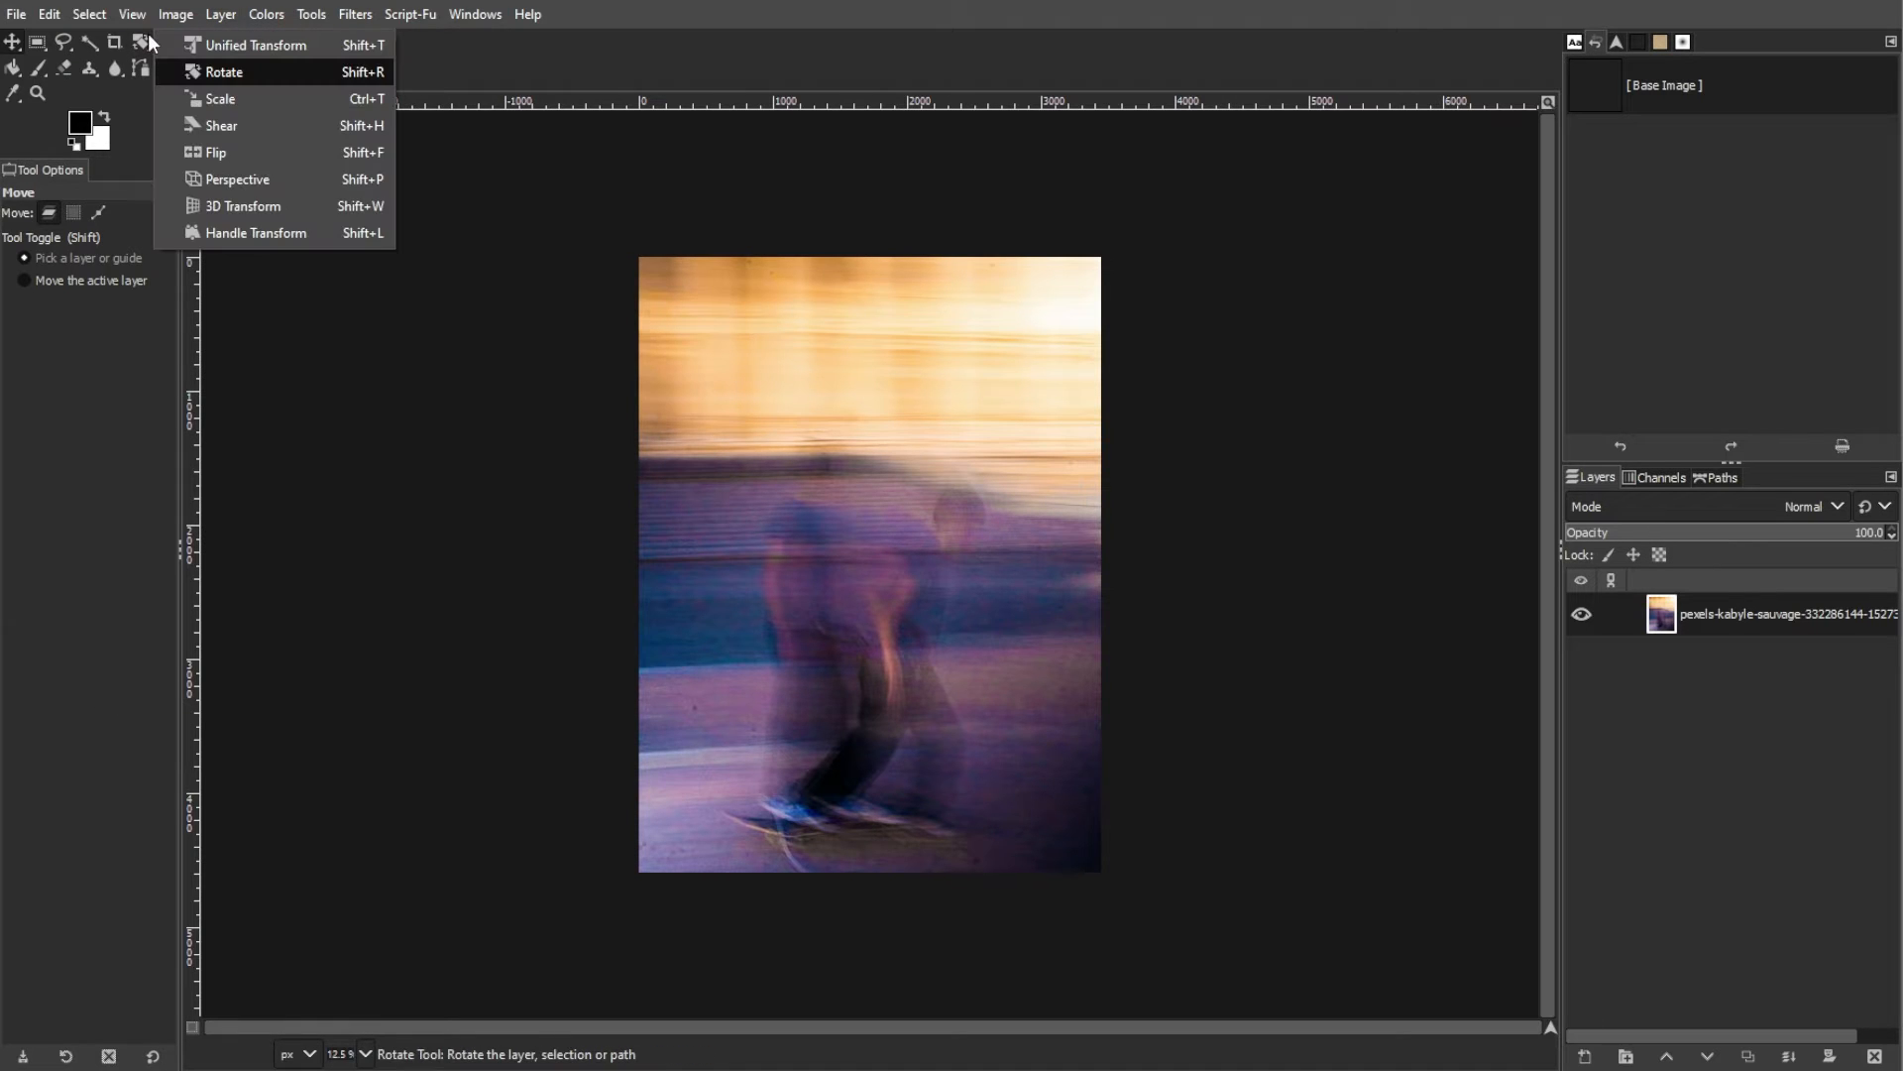
{"action": "left_click", "coordinate": [225, 153]}
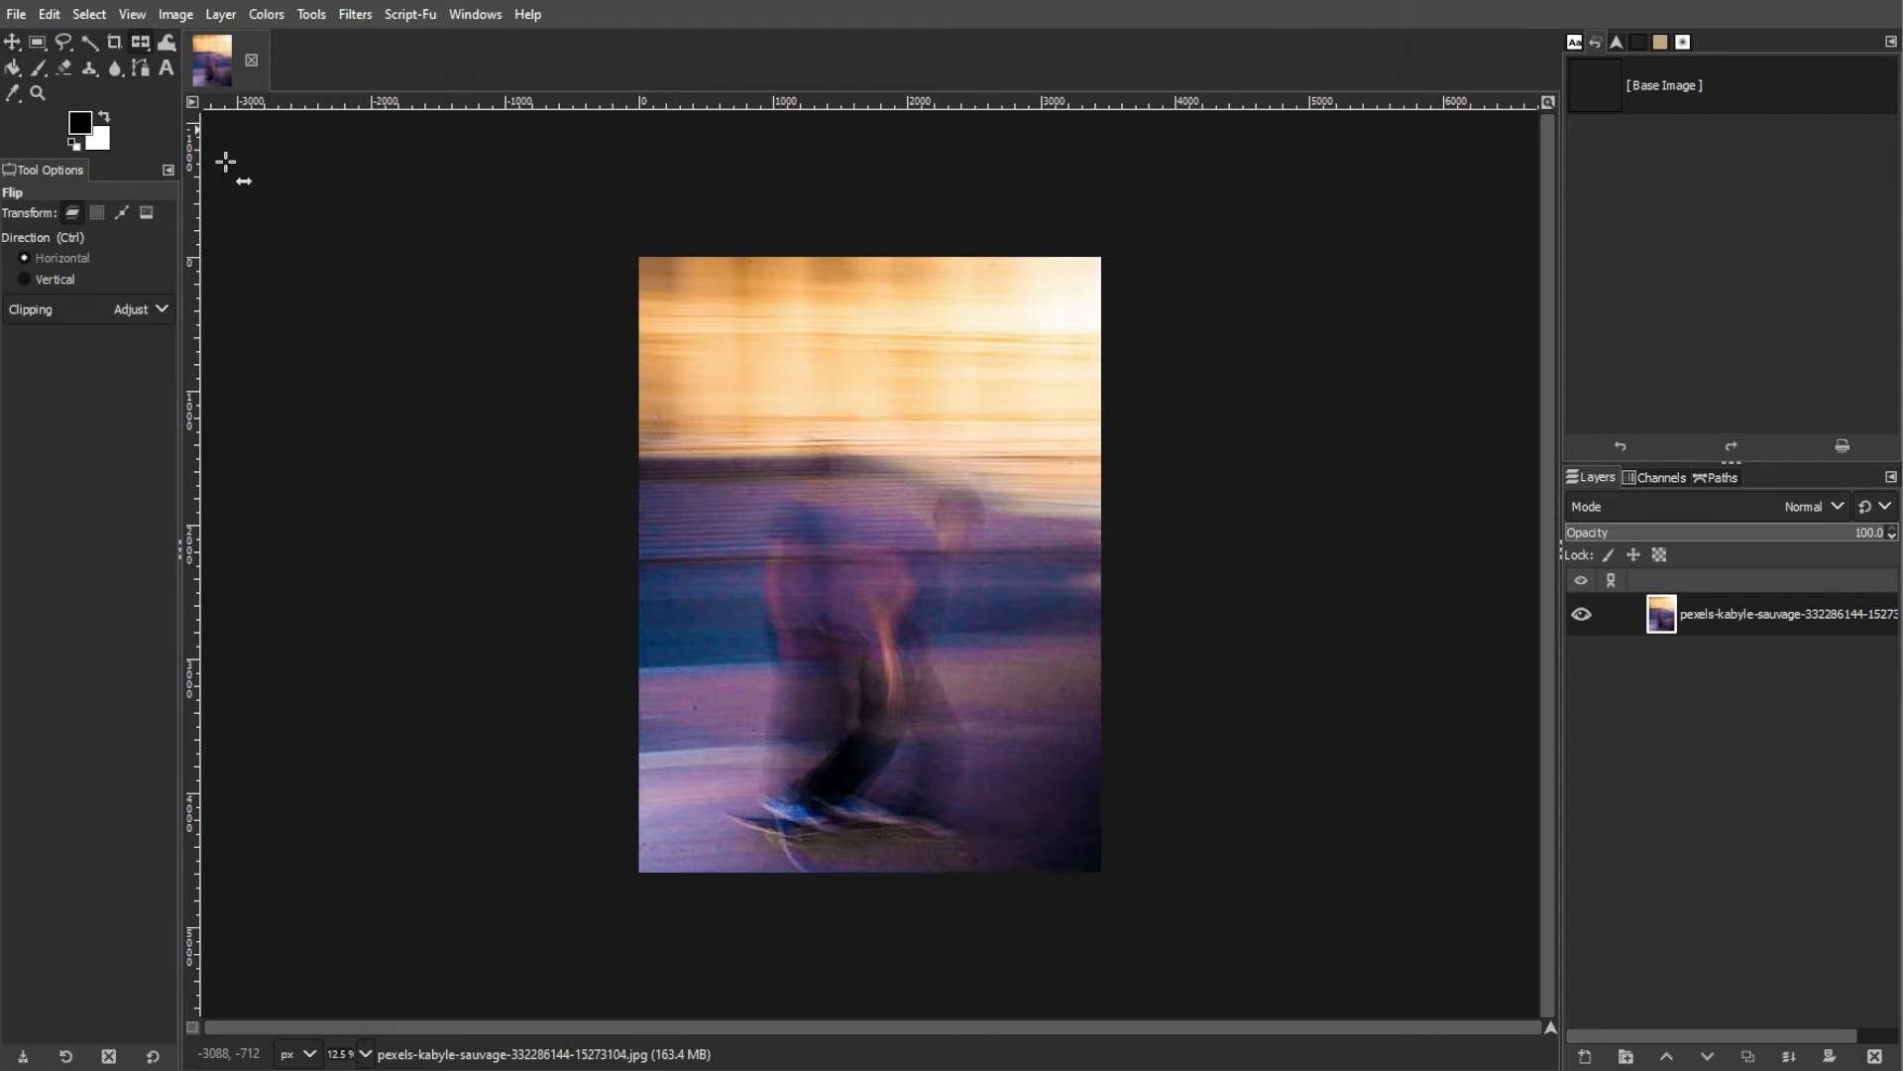
{"action": "left_click", "coordinate": [855, 486]}
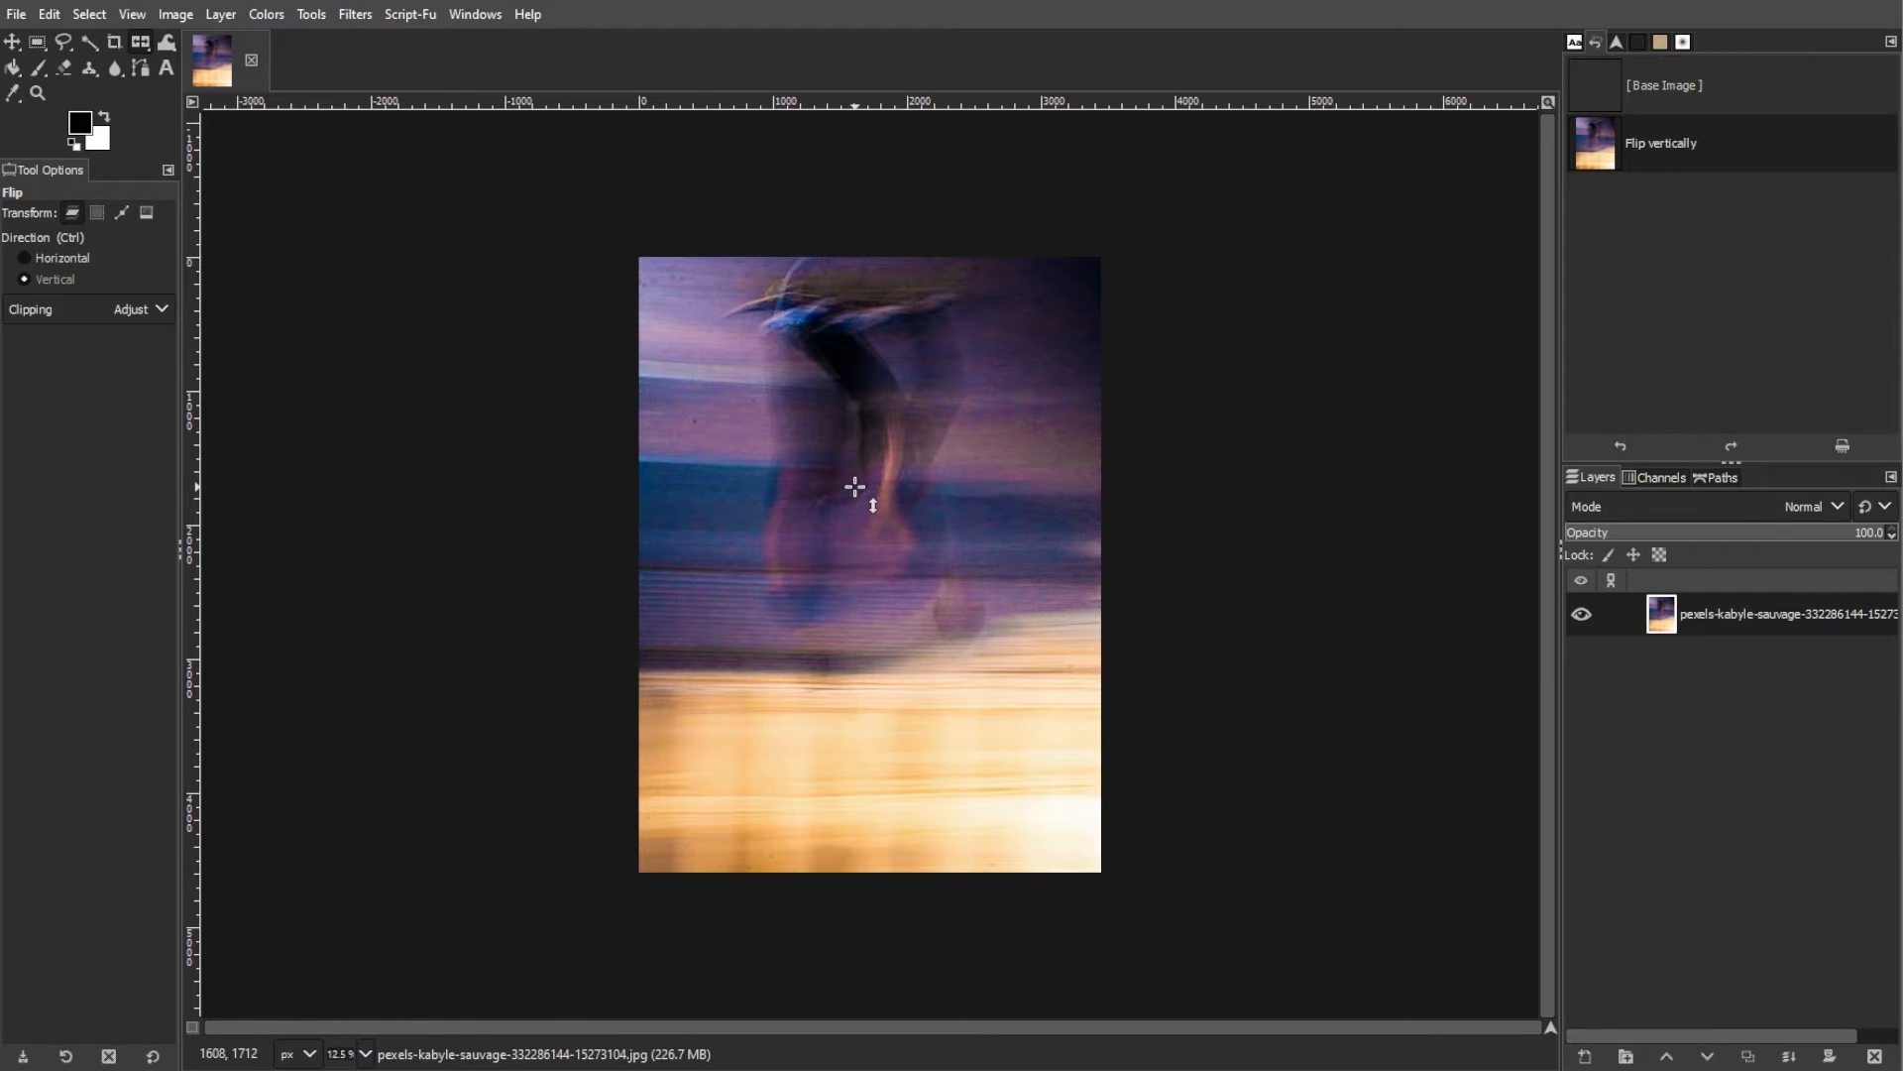
Activate the Rectangle Select tool
{"action": "left_click", "coordinate": [37, 42]}
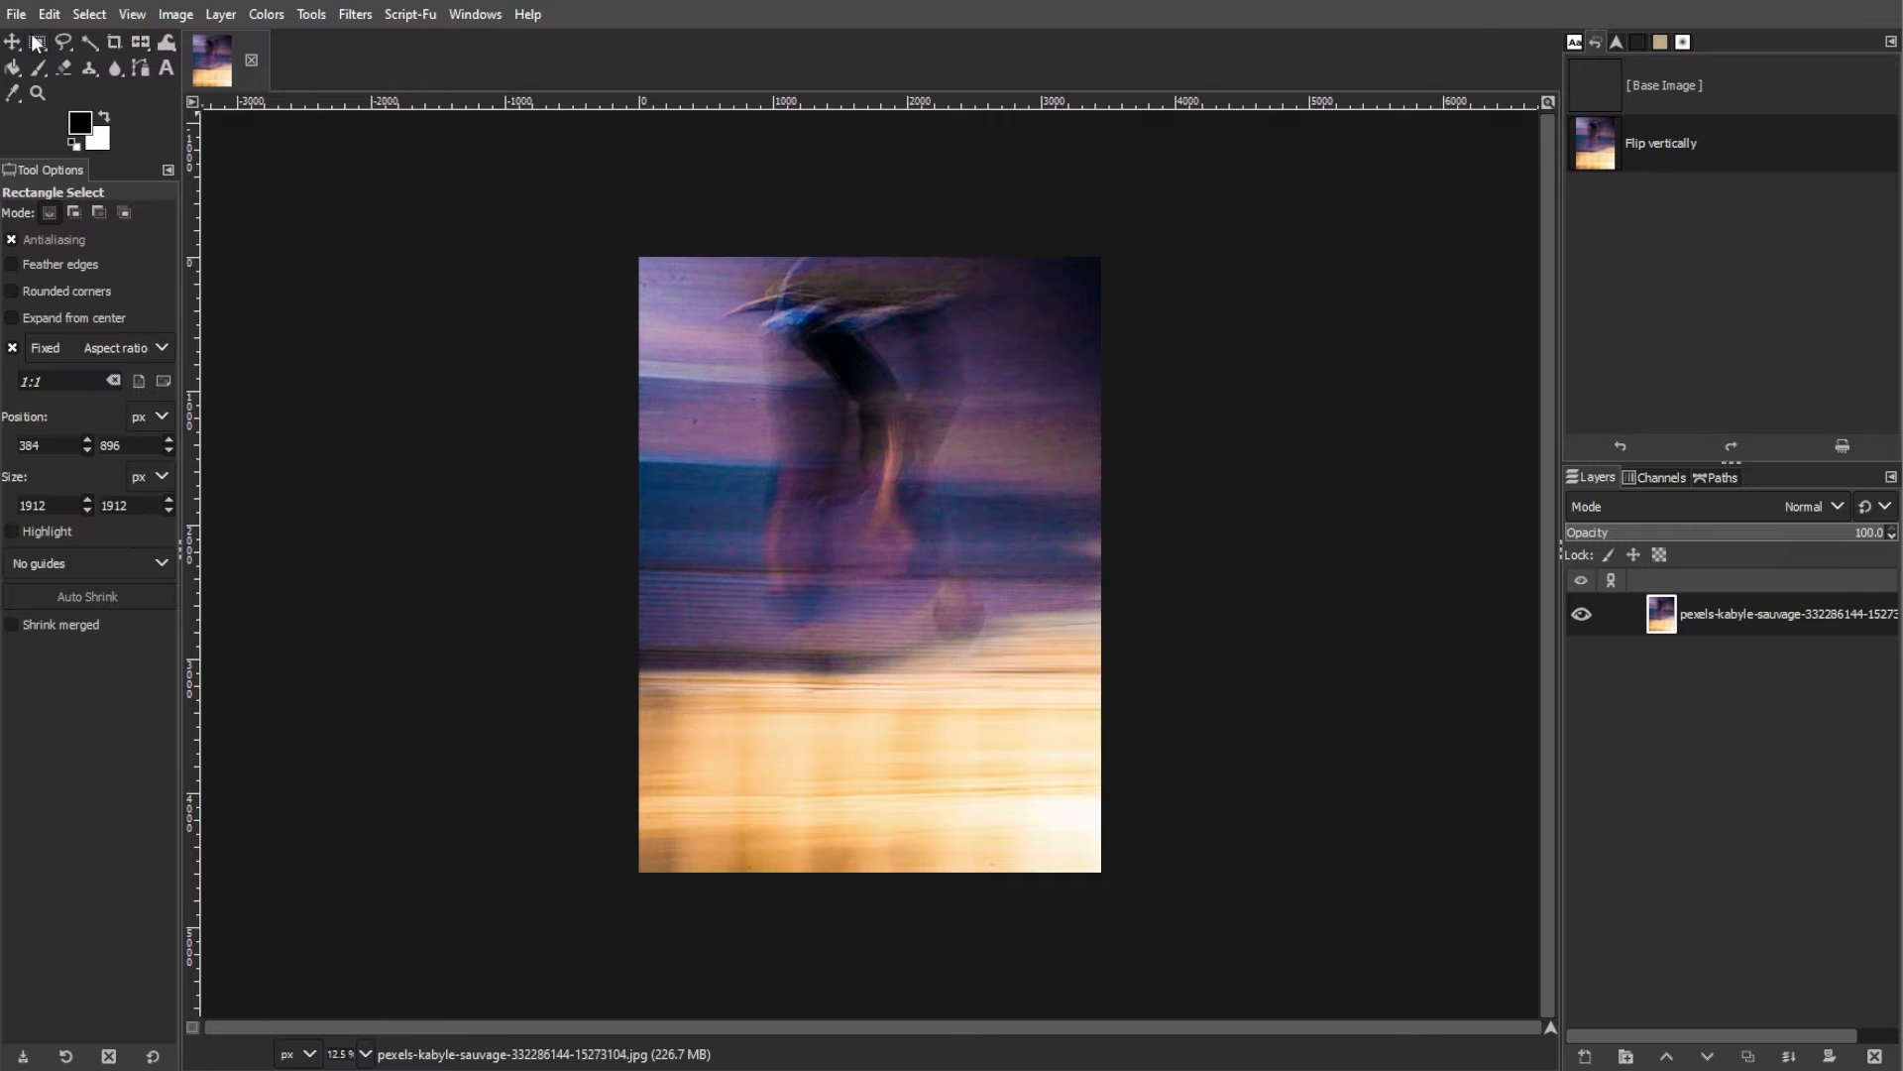
{"action": "left_click", "coordinate": [311, 13]}
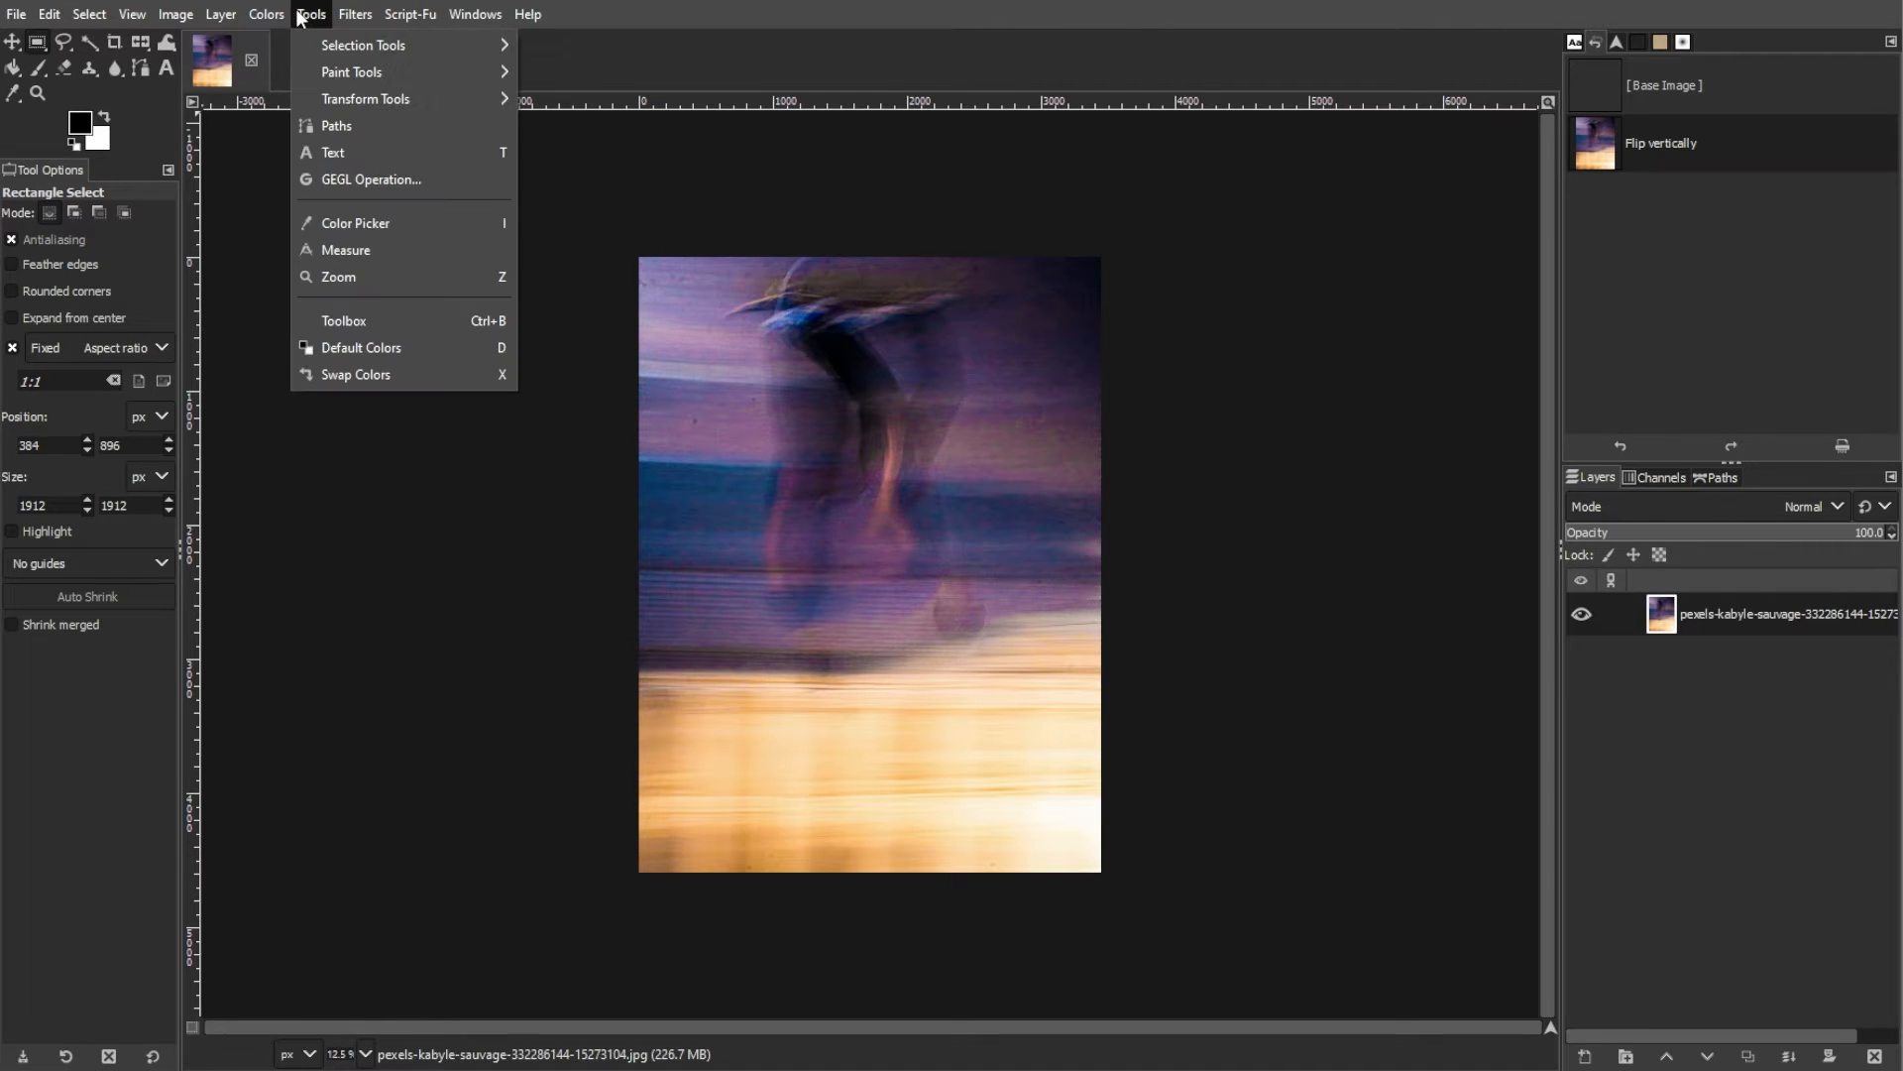
{"action": "mouse_move", "coordinate": [307, 42]}
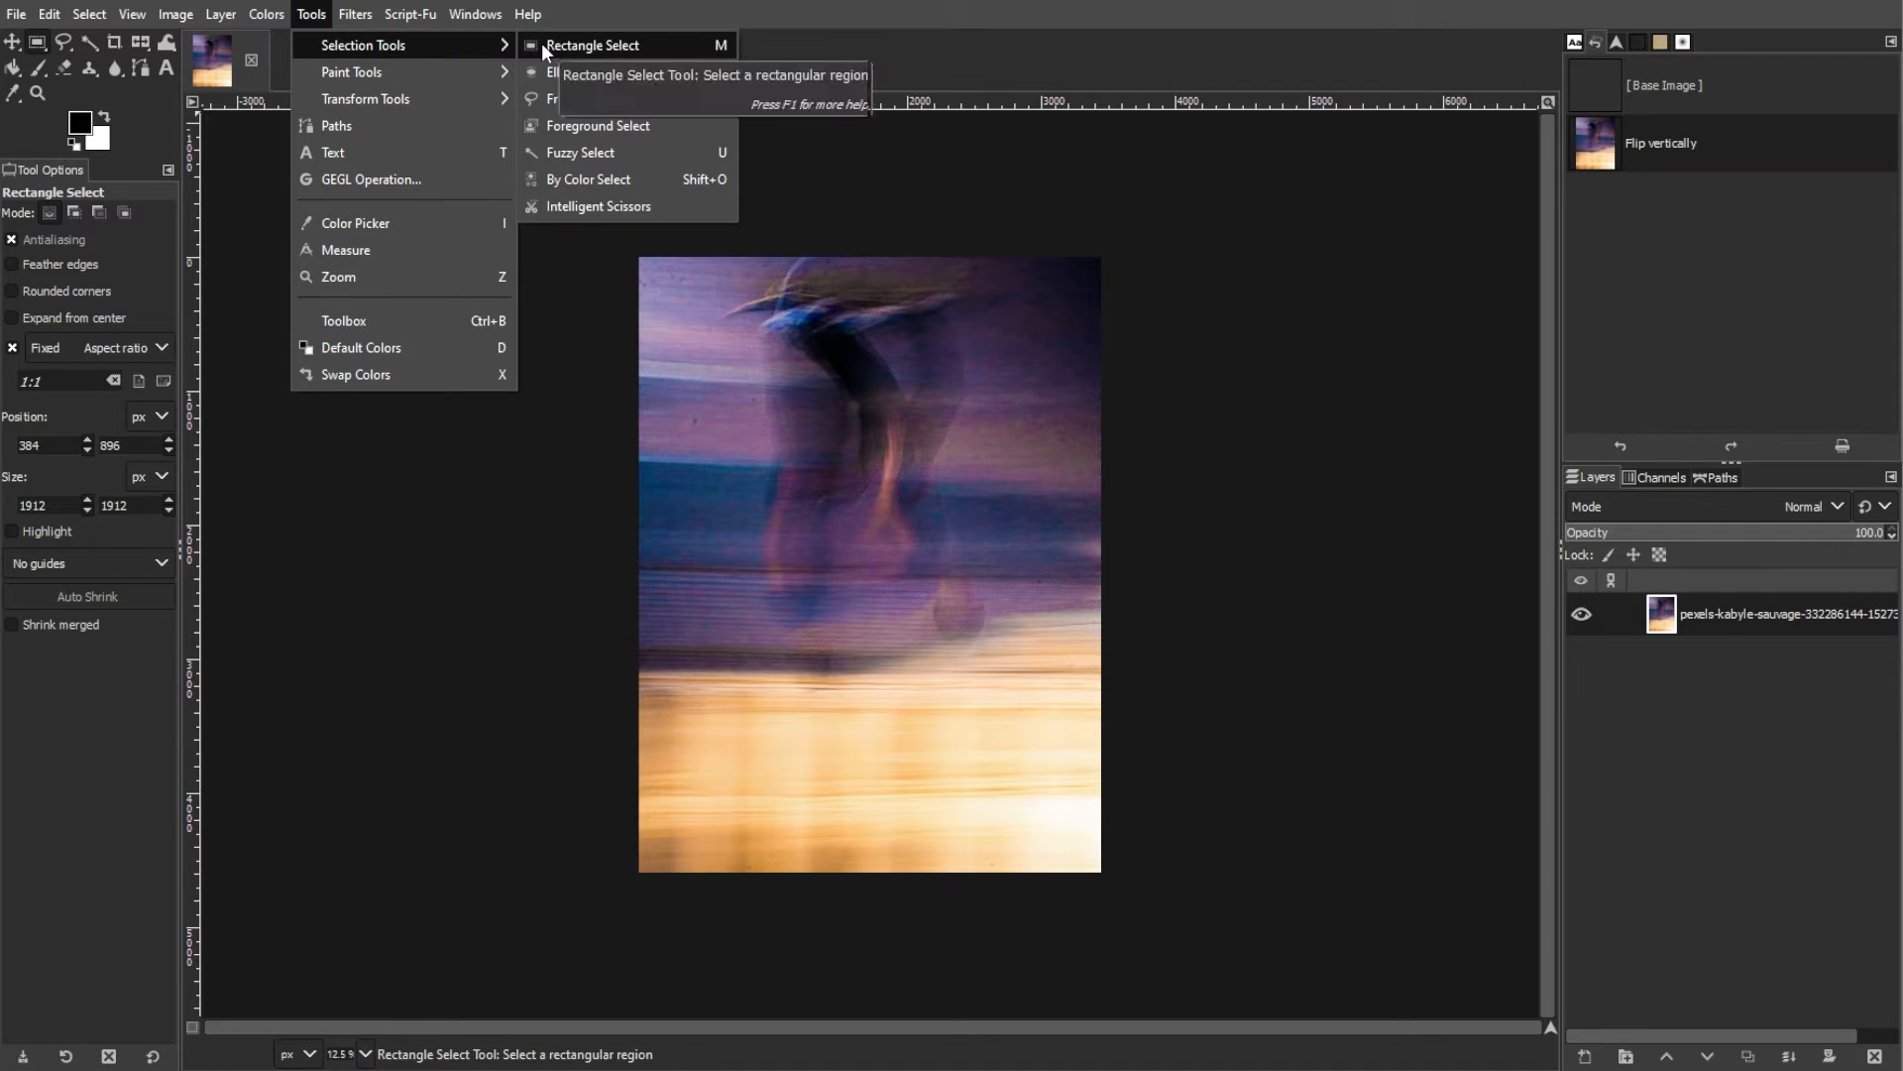
{"action": "left_click", "coordinate": [541, 44]}
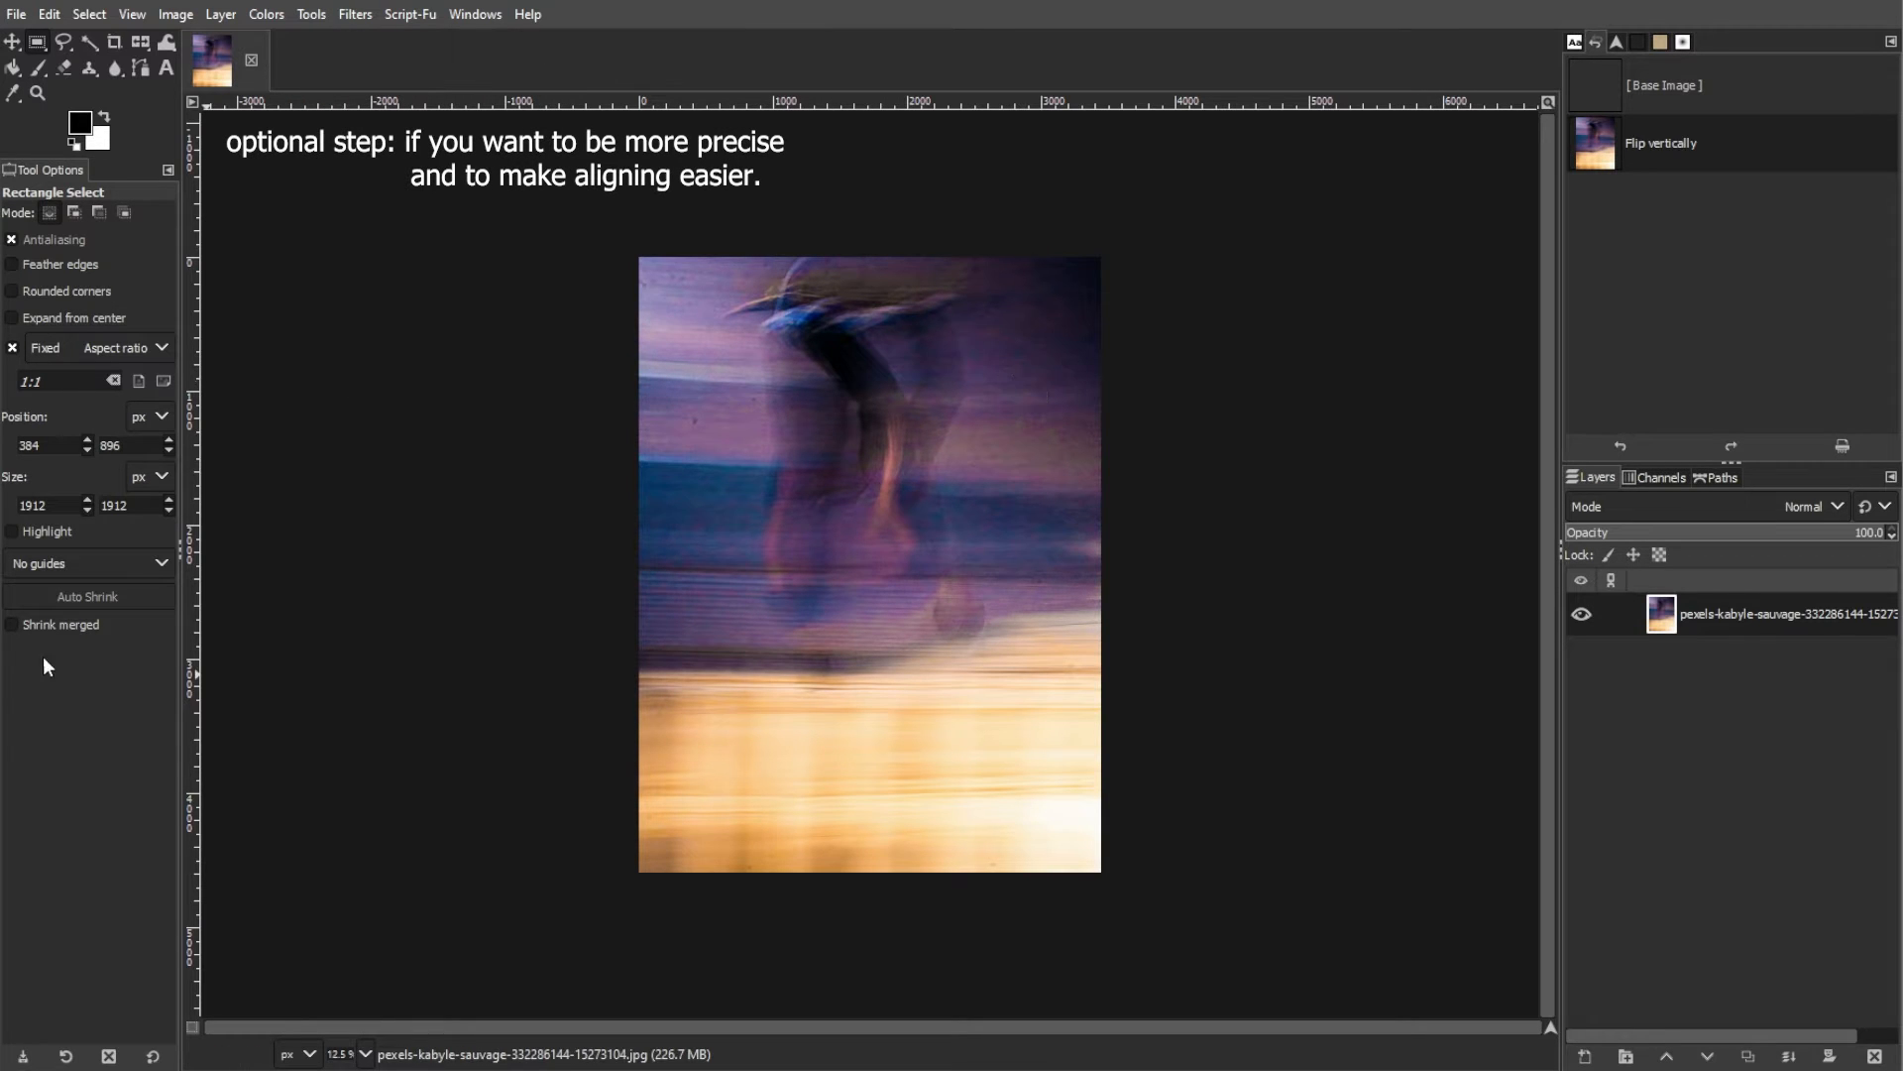
Display the image grid and set its horizontal and vertical spacing to 300 px
{"action": "left_click", "coordinate": [139, 22]}
{"action": "left_click", "coordinate": [210, 493]}
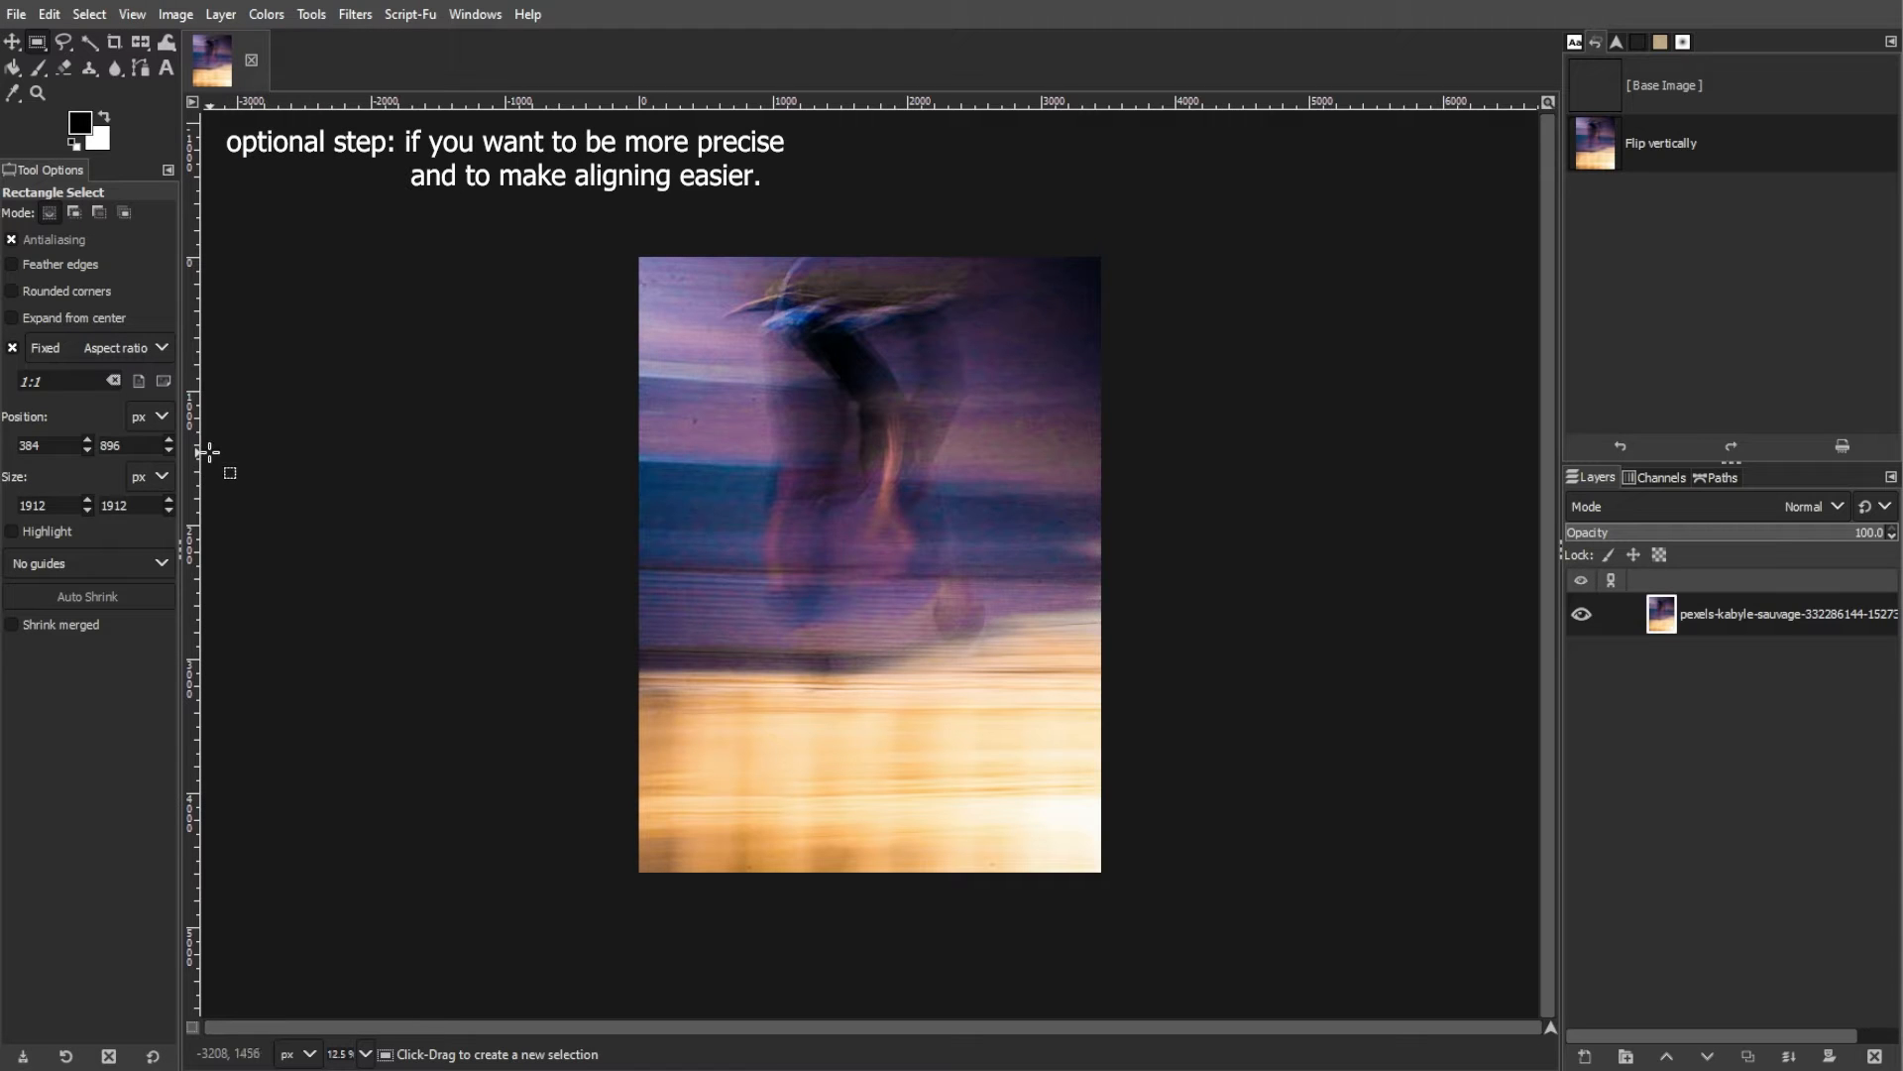
{"action": "left_click", "coordinate": [176, 13]}
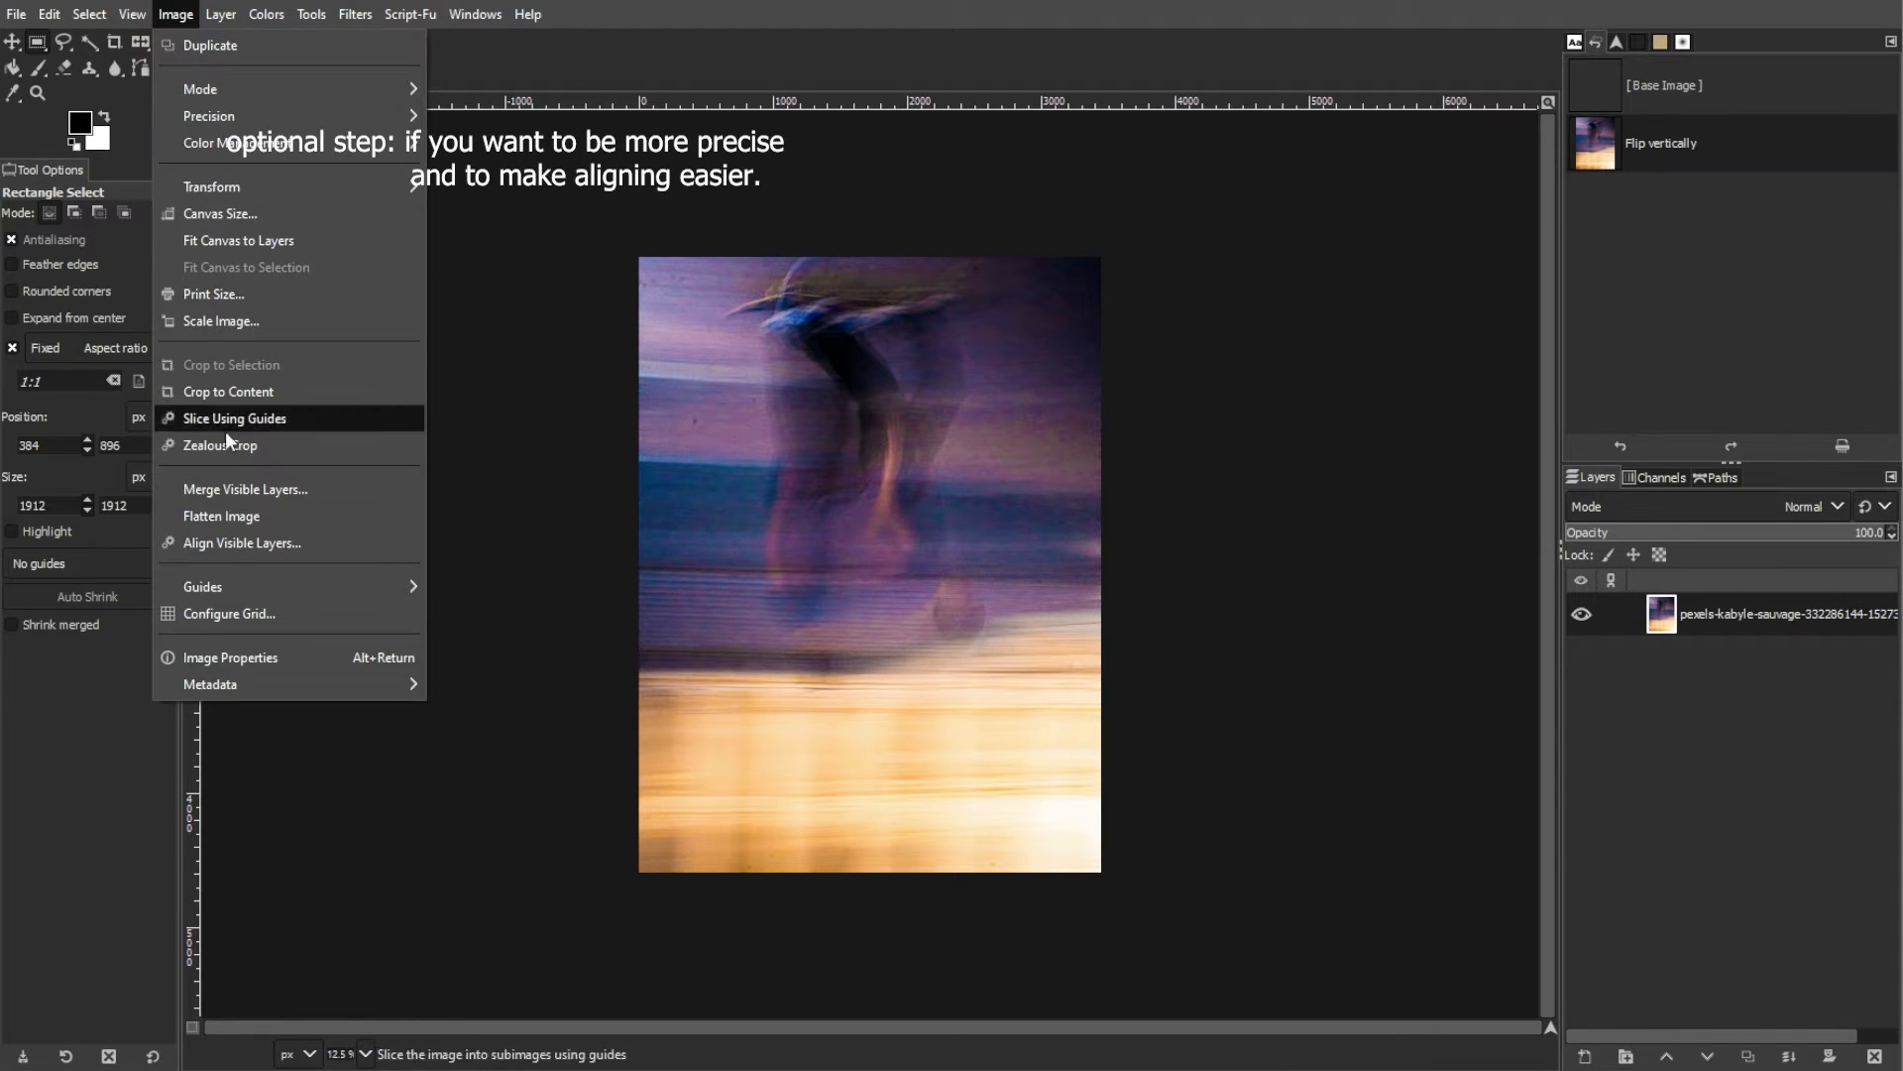
{"action": "left_click", "coordinate": [237, 611]}
{"action": "left_click_drag", "start_coordinate": [831, 546], "coordinate": [756, 548]}
{"action": "type", "text": "300"}
{"action": "left_click", "coordinate": [837, 691]}
{"action": "type", "text": "500"}
{"action": "left_click_drag", "start_coordinate": [851, 697], "coordinate": [774, 700]}
{"action": "left_click_drag", "start_coordinate": [849, 540], "coordinate": [763, 555]}
{"action": "type", "text": "300"}
{"action": "left_click", "coordinate": [1026, 809]}
Draw a square selection of 3000 × 3000 px on the photo and place it at about 304, 312 px, on the grid lines
{"action": "left_click_drag", "start_coordinate": [680, 338], "coordinate": [948, 741]}
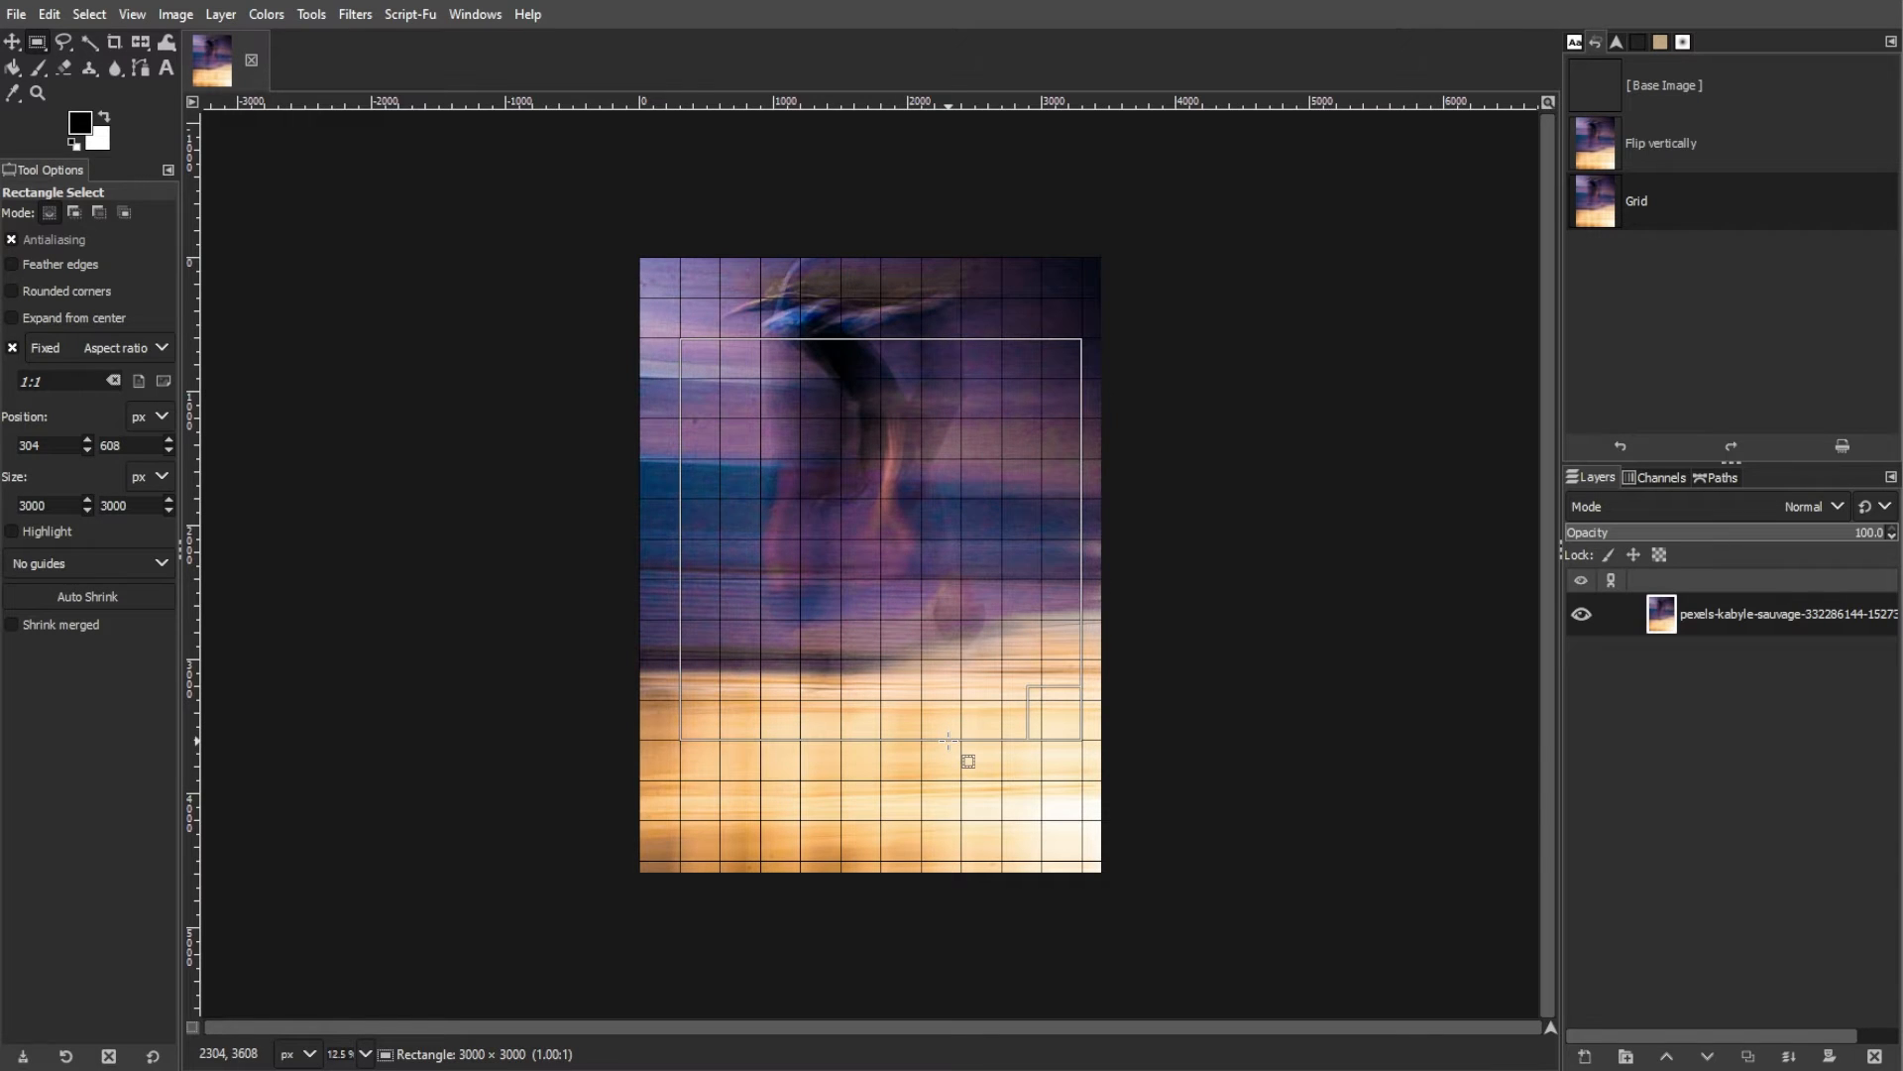
{"action": "left_click_drag", "start_coordinate": [948, 740], "coordinate": [947, 738]}
{"action": "key", "text": "ctrl+z"}
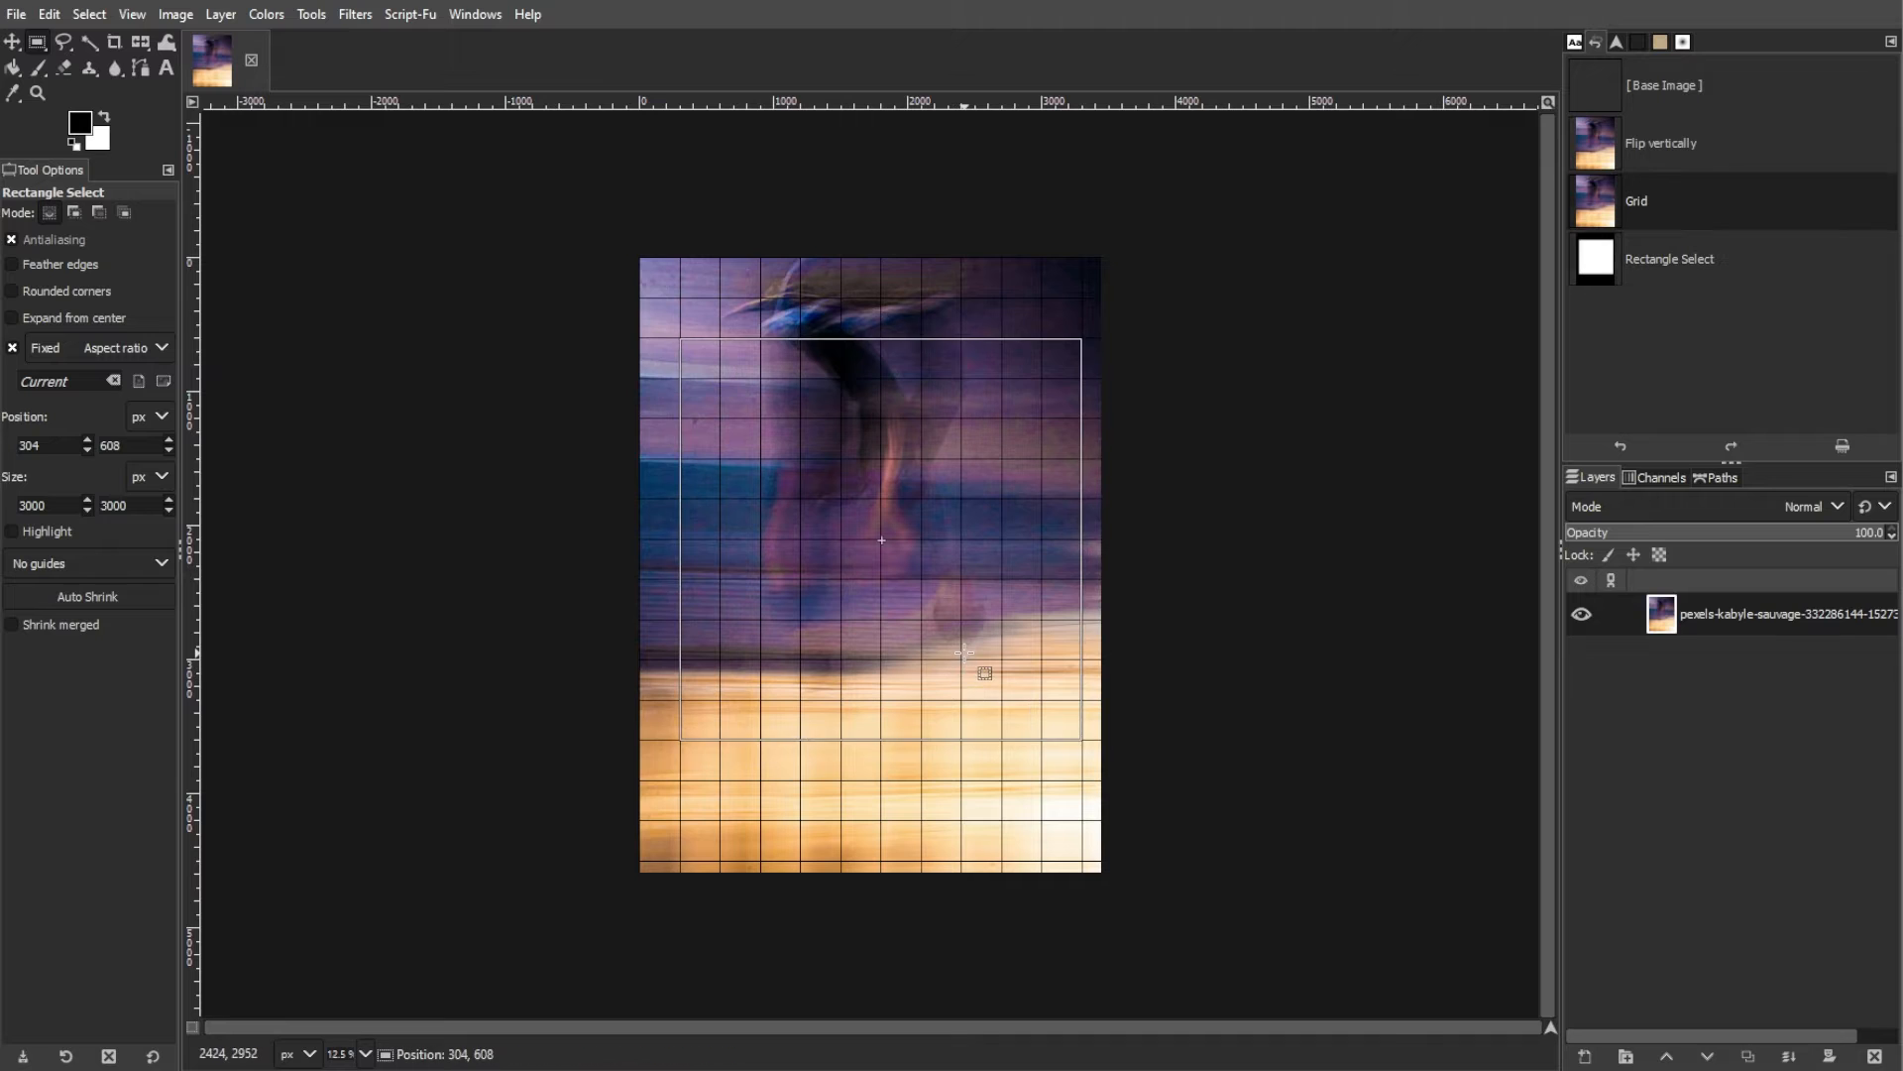
{"action": "key", "text": "ctrl+y"}
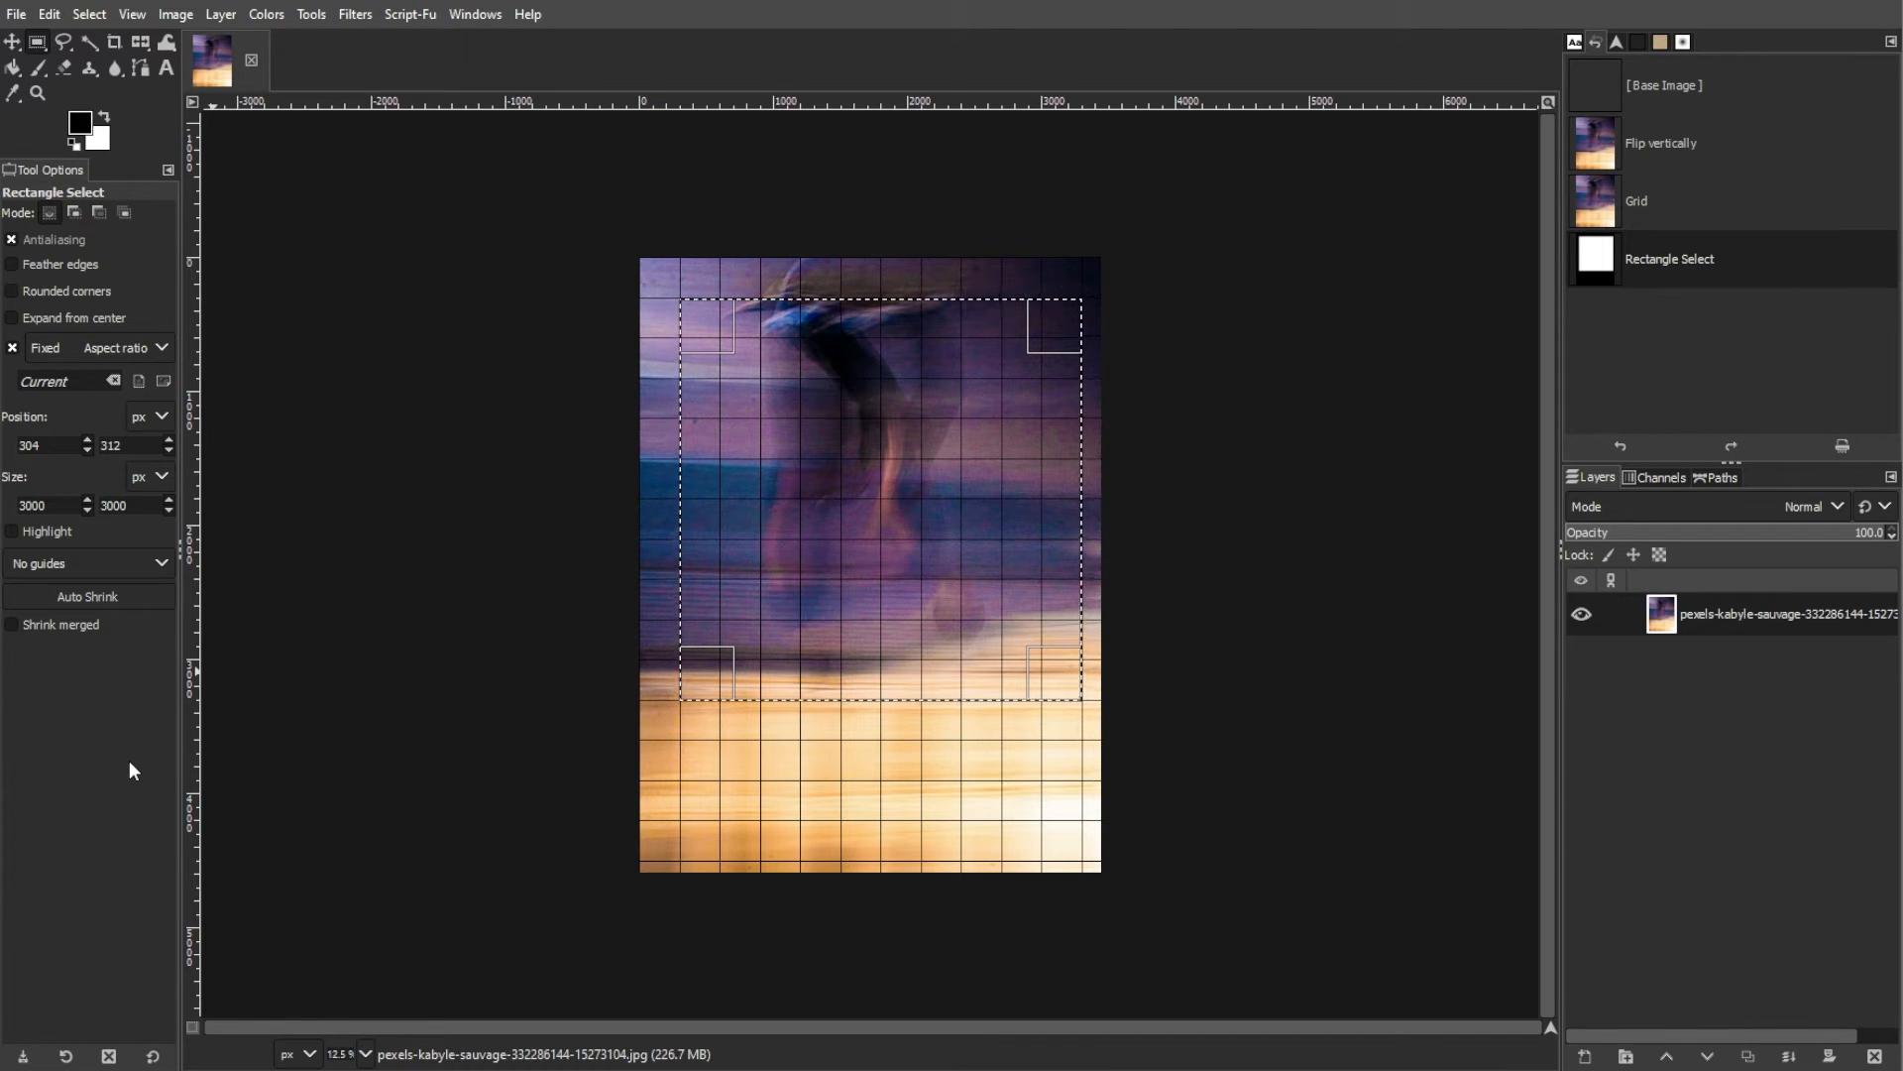
Clear everything outside the square selection to transparency and remove the selection
{"action": "left_click", "coordinate": [99, 16]}
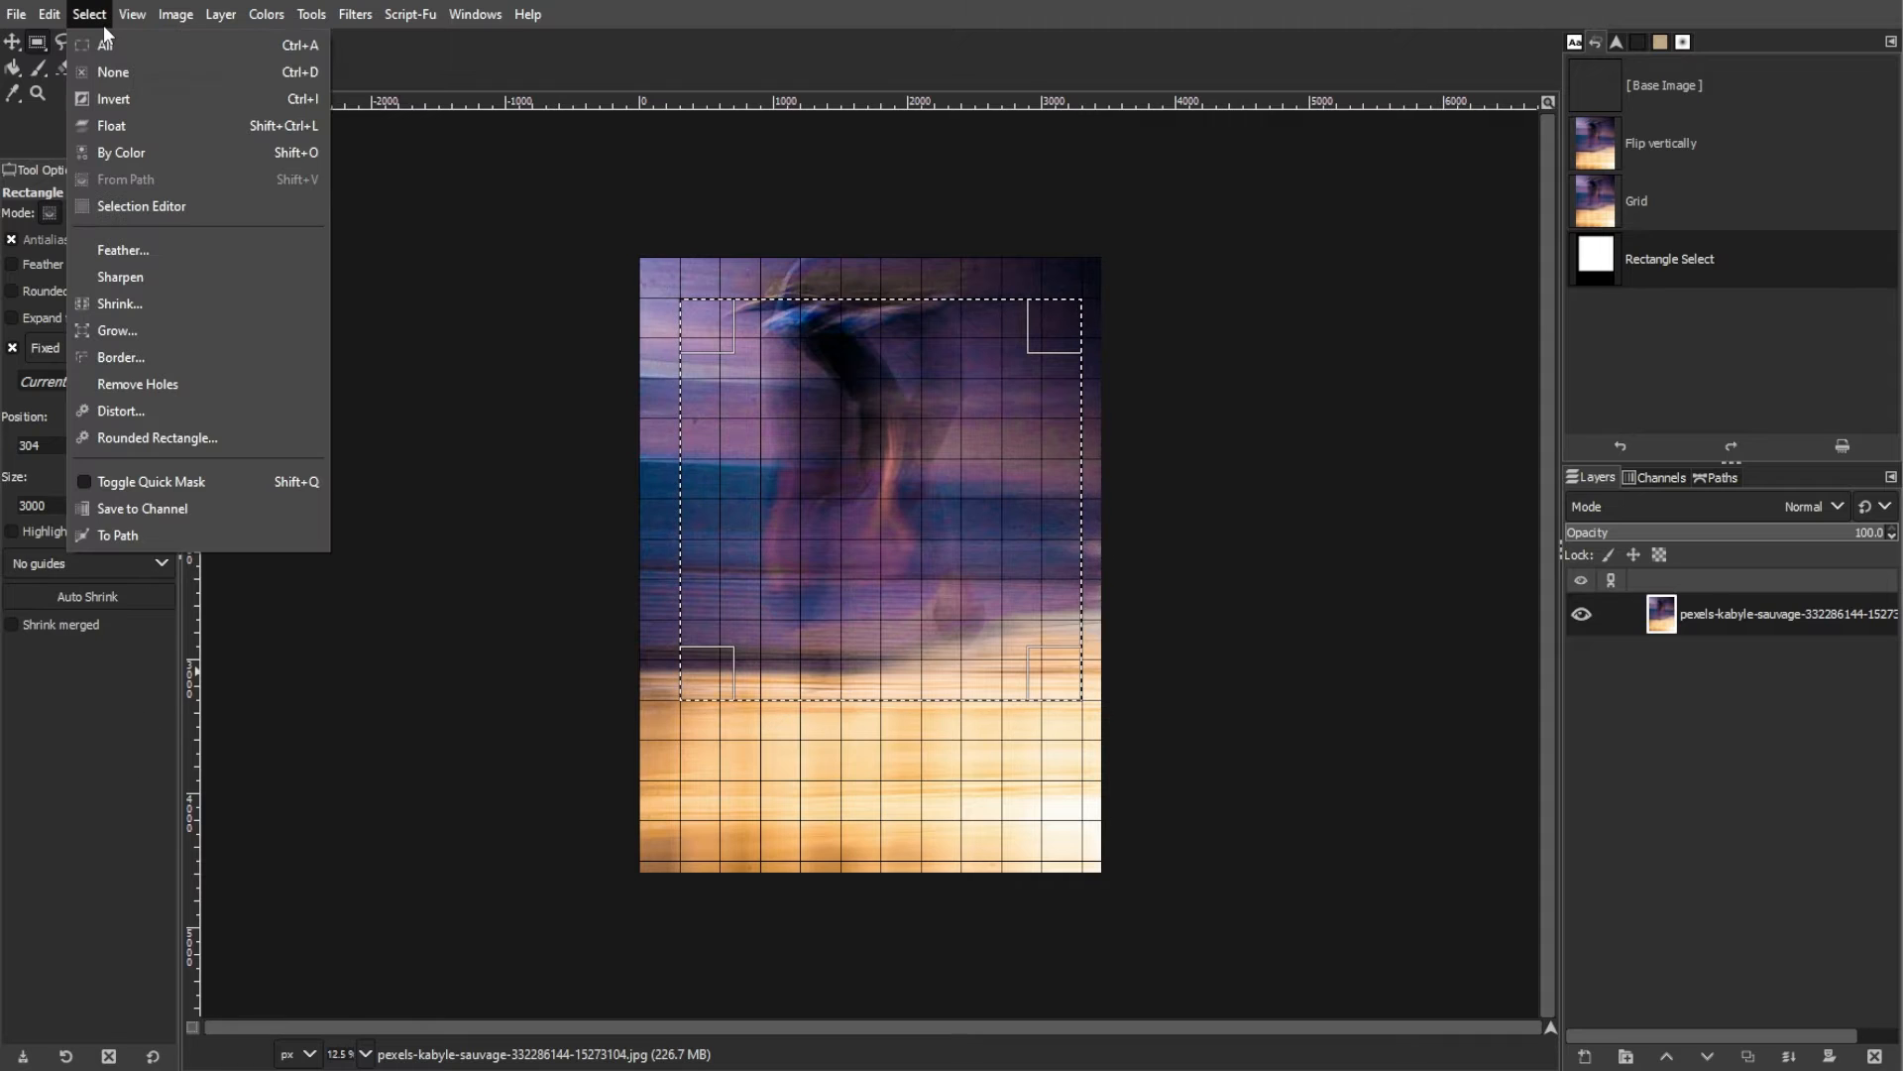
{"action": "left_click", "coordinate": [121, 104]}
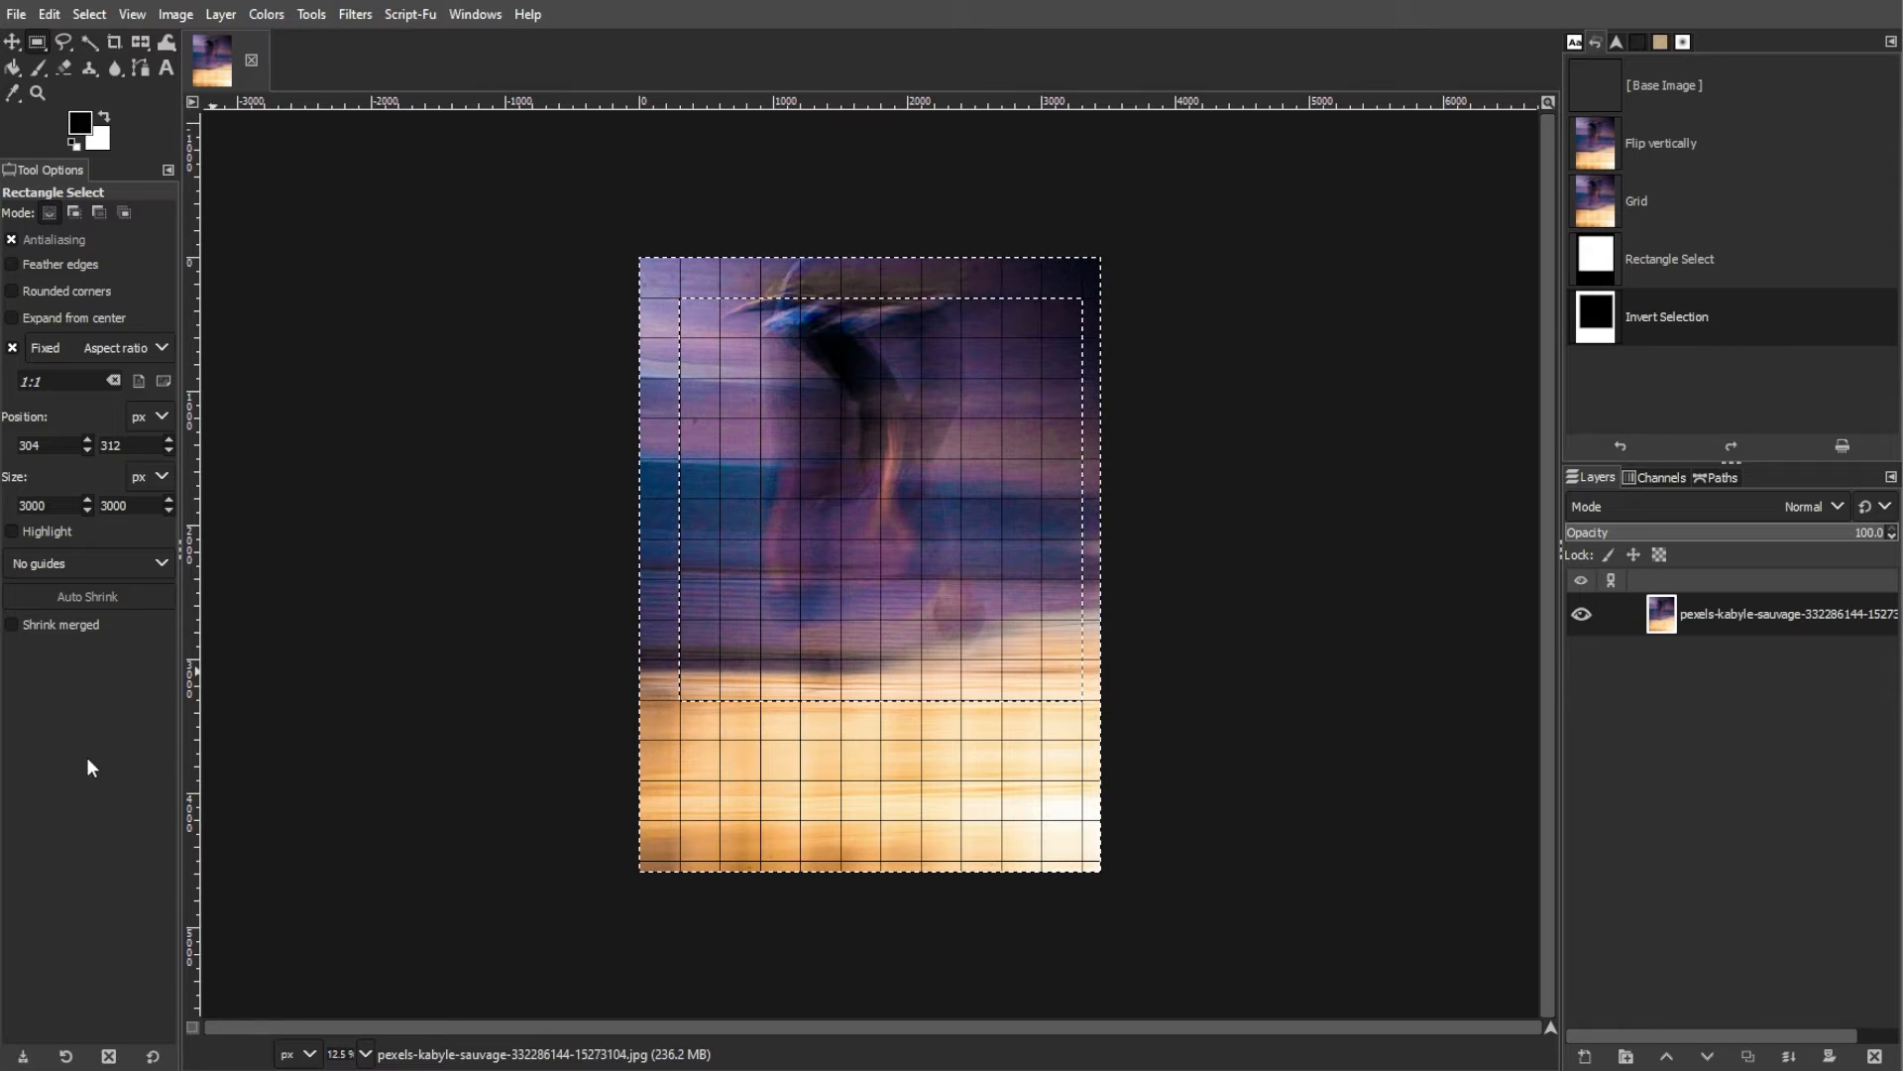
{"action": "left_click", "coordinate": [50, 14]}
{"action": "left_click", "coordinate": [103, 396]}
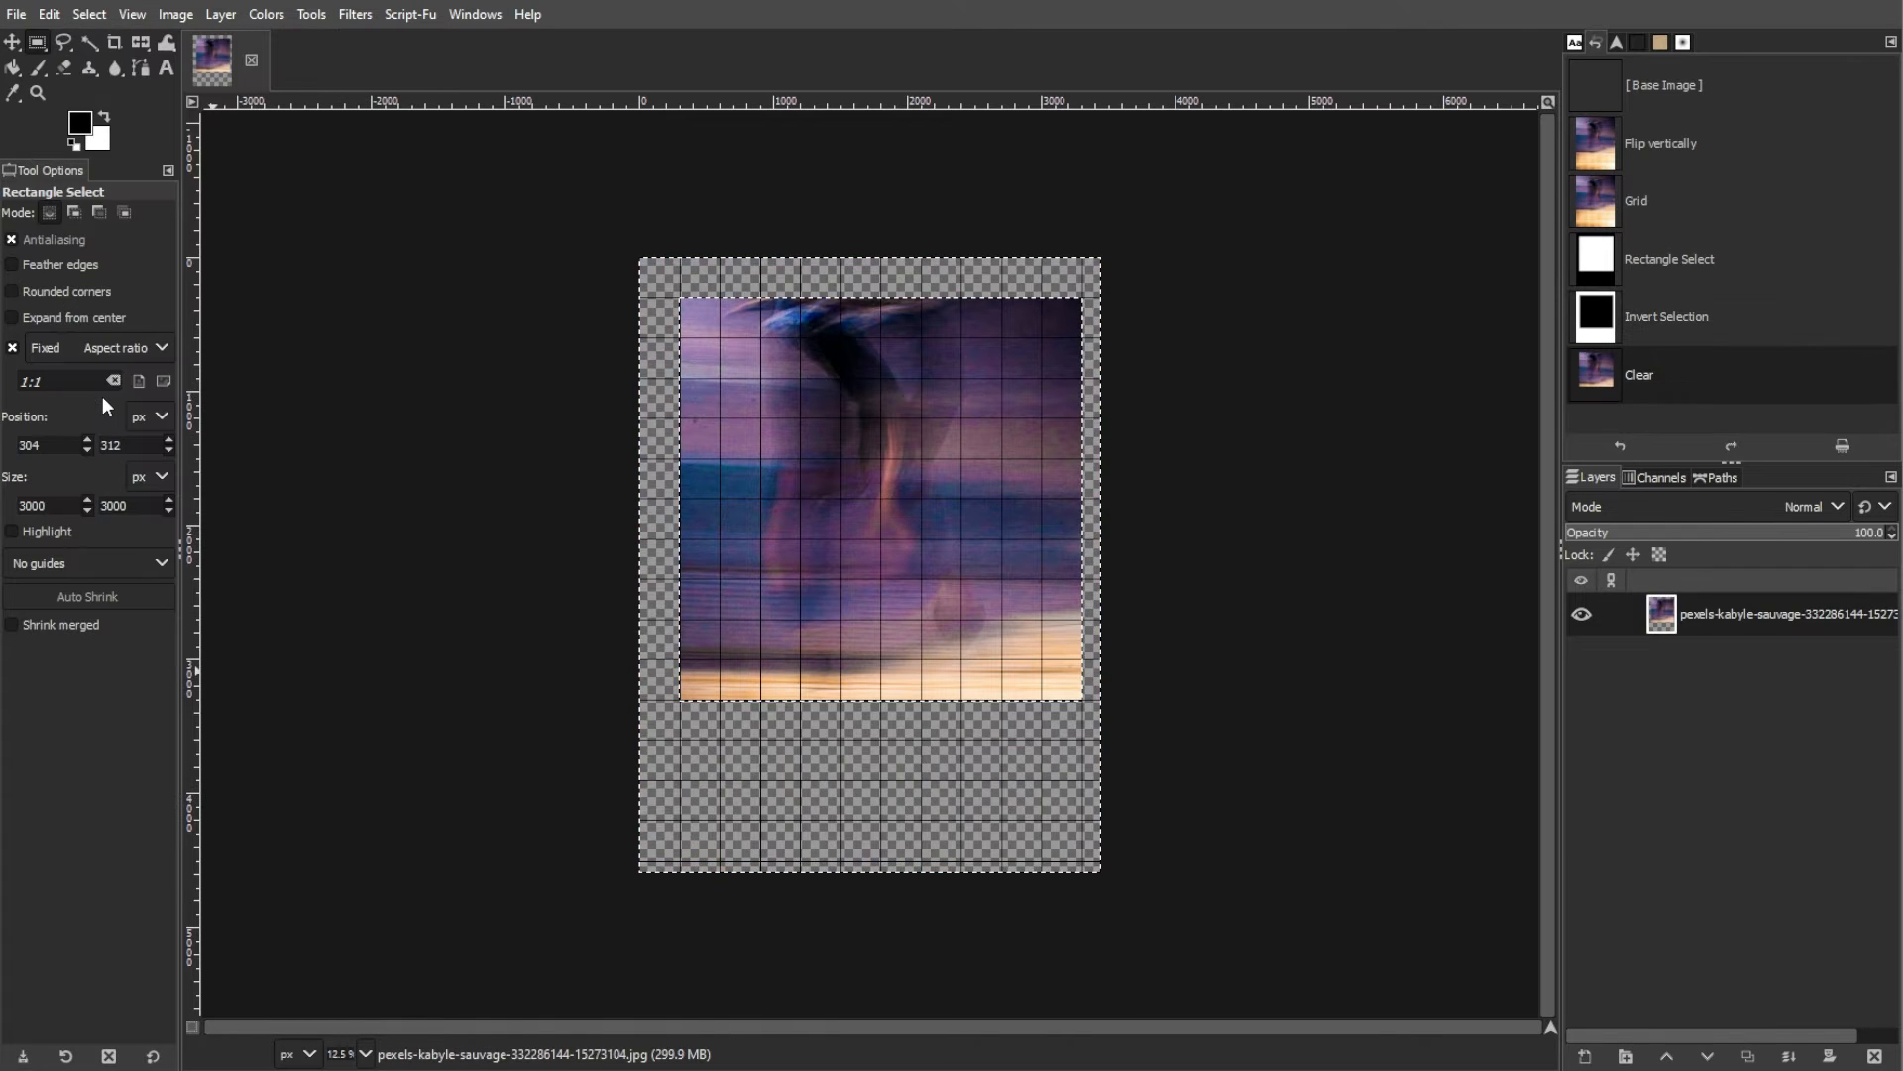
{"action": "key", "text": "ctrl+shift+a"}
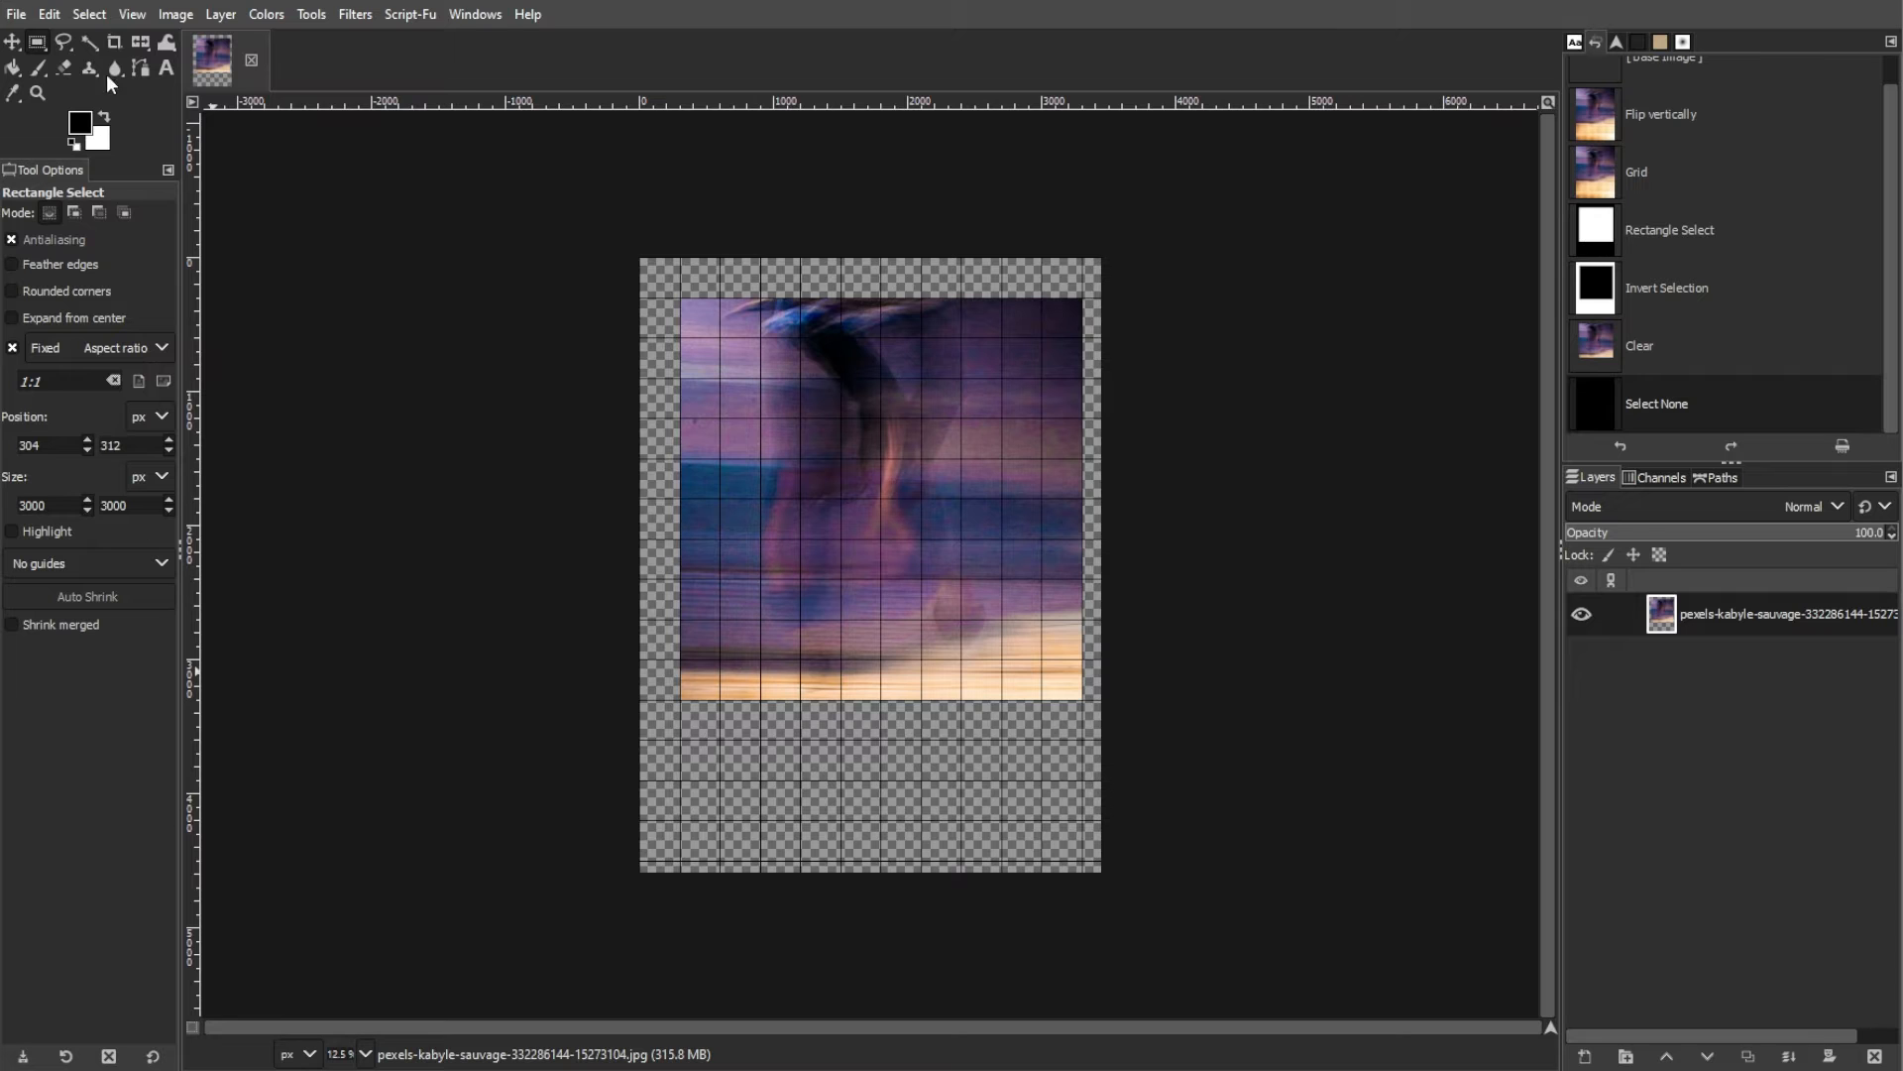
Rotate the cropped square layer by 30 degrees about its center
{"action": "left_click_drag", "start_coordinate": [141, 52], "coordinate": [192, 72]}
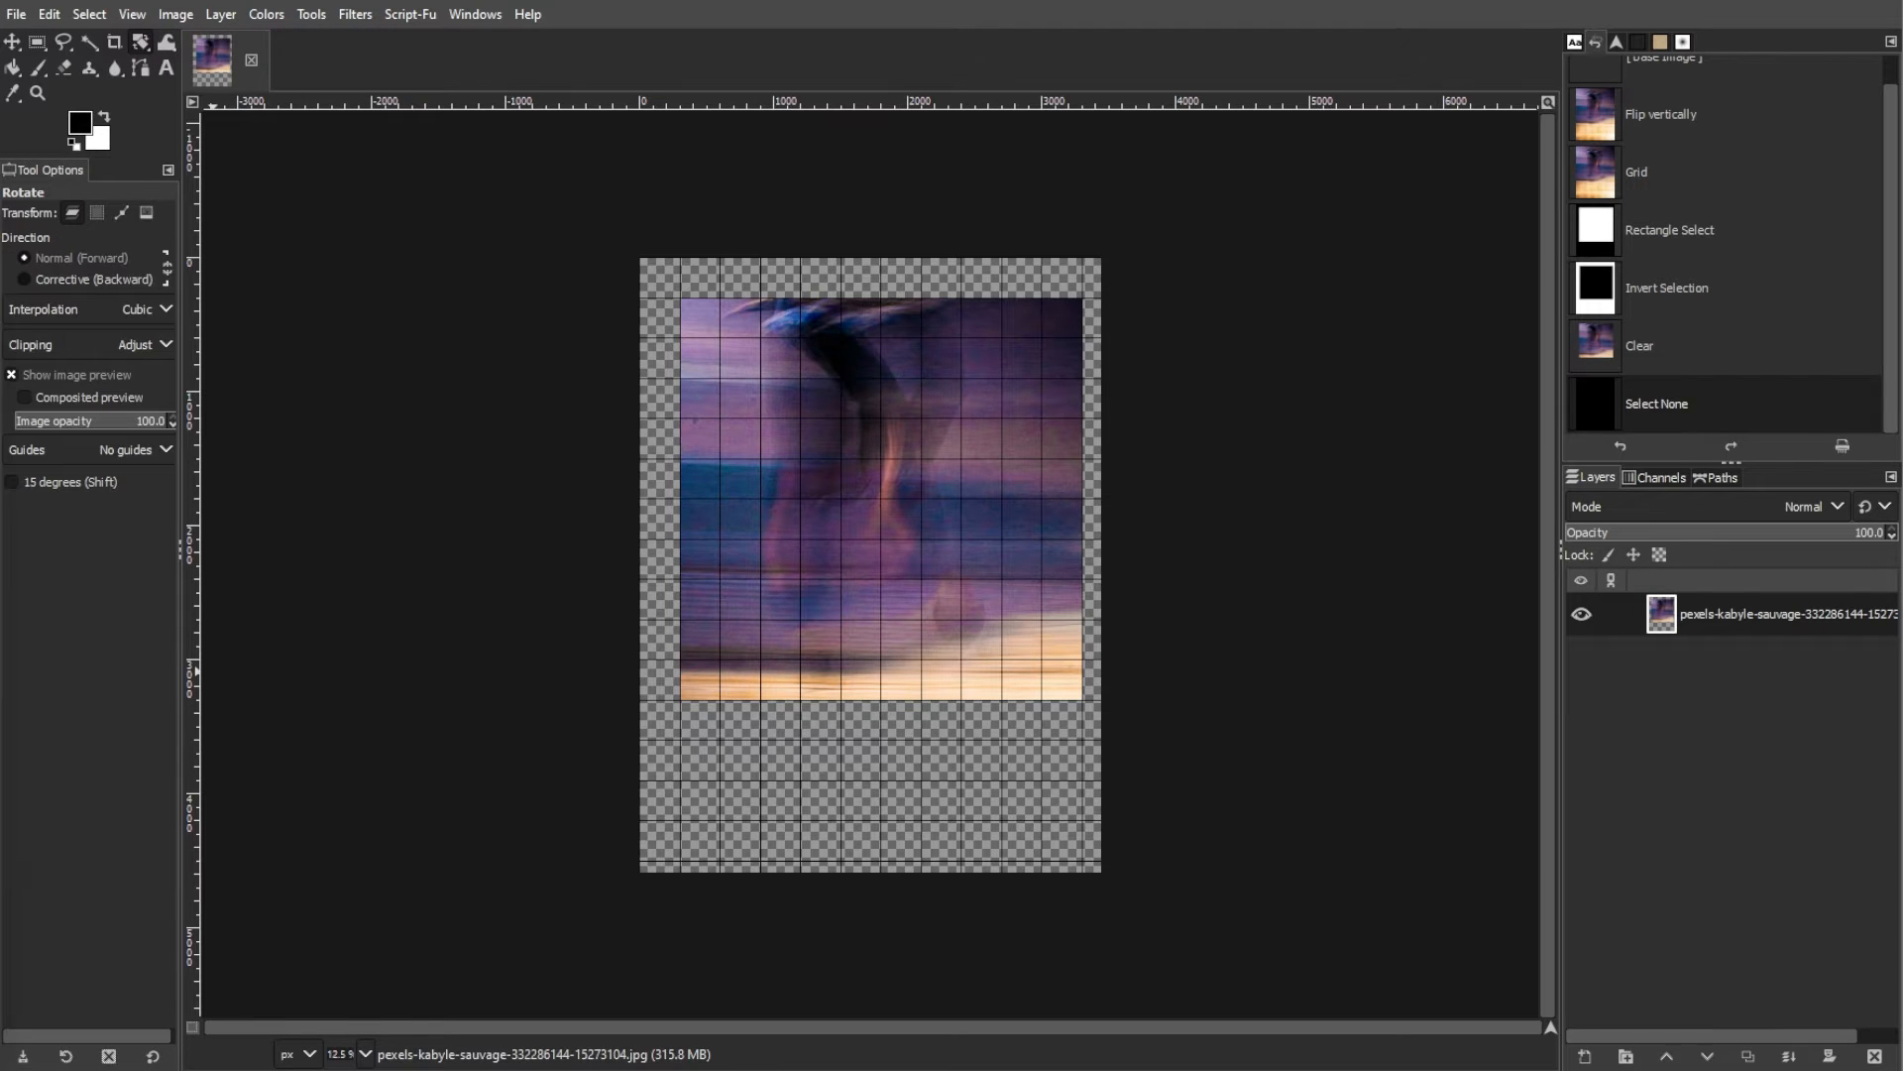
{"action": "left_click", "coordinate": [896, 558]}
{"action": "double_click", "coordinate": [1305, 166]}
{"action": "type", "text": "30"}
{"action": "key", "text": "Tab"}
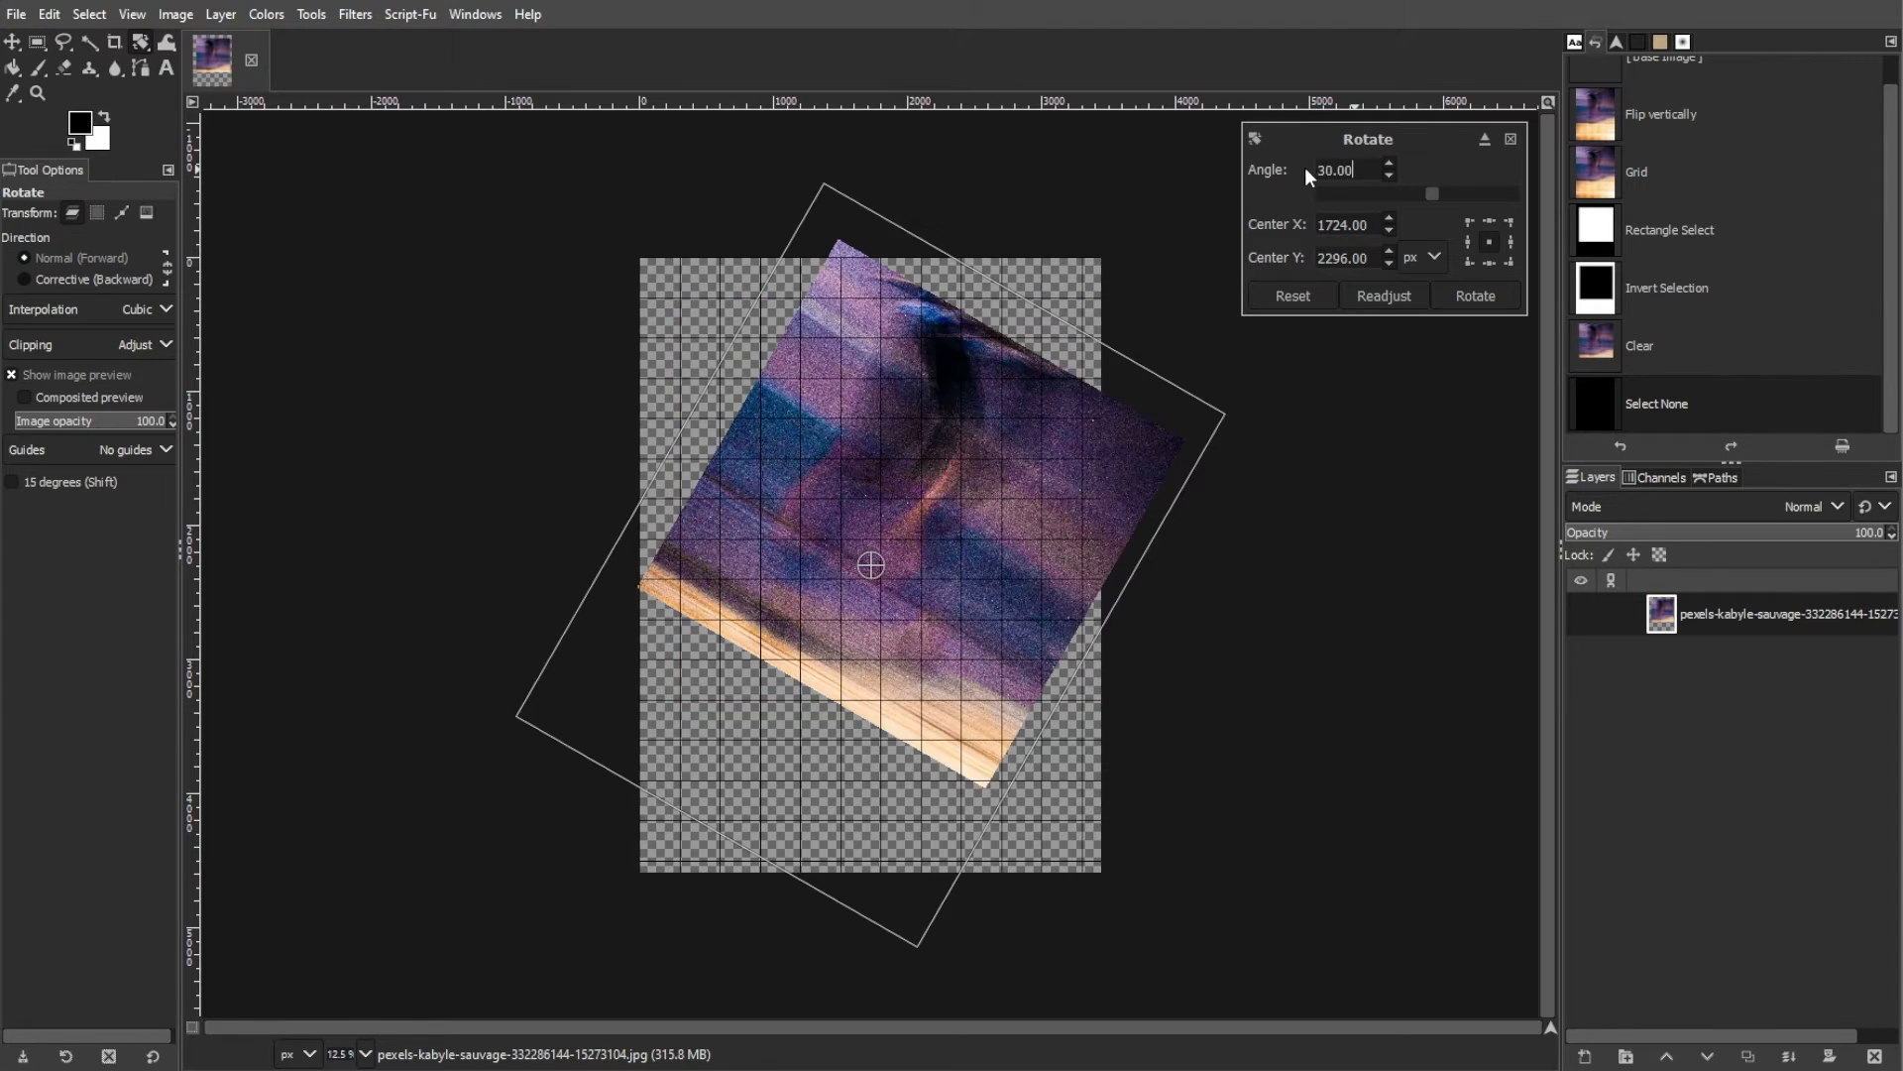
{"action": "left_click", "coordinate": [1484, 300]}
Shift the rotated square slightly left on the canvas and scale it down with Unified Transform
{"action": "left_click", "coordinate": [15, 45]}
{"action": "left_click_drag", "start_coordinate": [897, 560], "coordinate": [821, 564]}
{"action": "left_click_drag", "start_coordinate": [141, 46], "coordinate": [192, 44]}
{"action": "left_click", "coordinate": [831, 600]}
{"action": "left_click_drag", "start_coordinate": [1167, 961], "coordinate": [960, 734]}
{"action": "left_click", "coordinate": [1476, 243]}
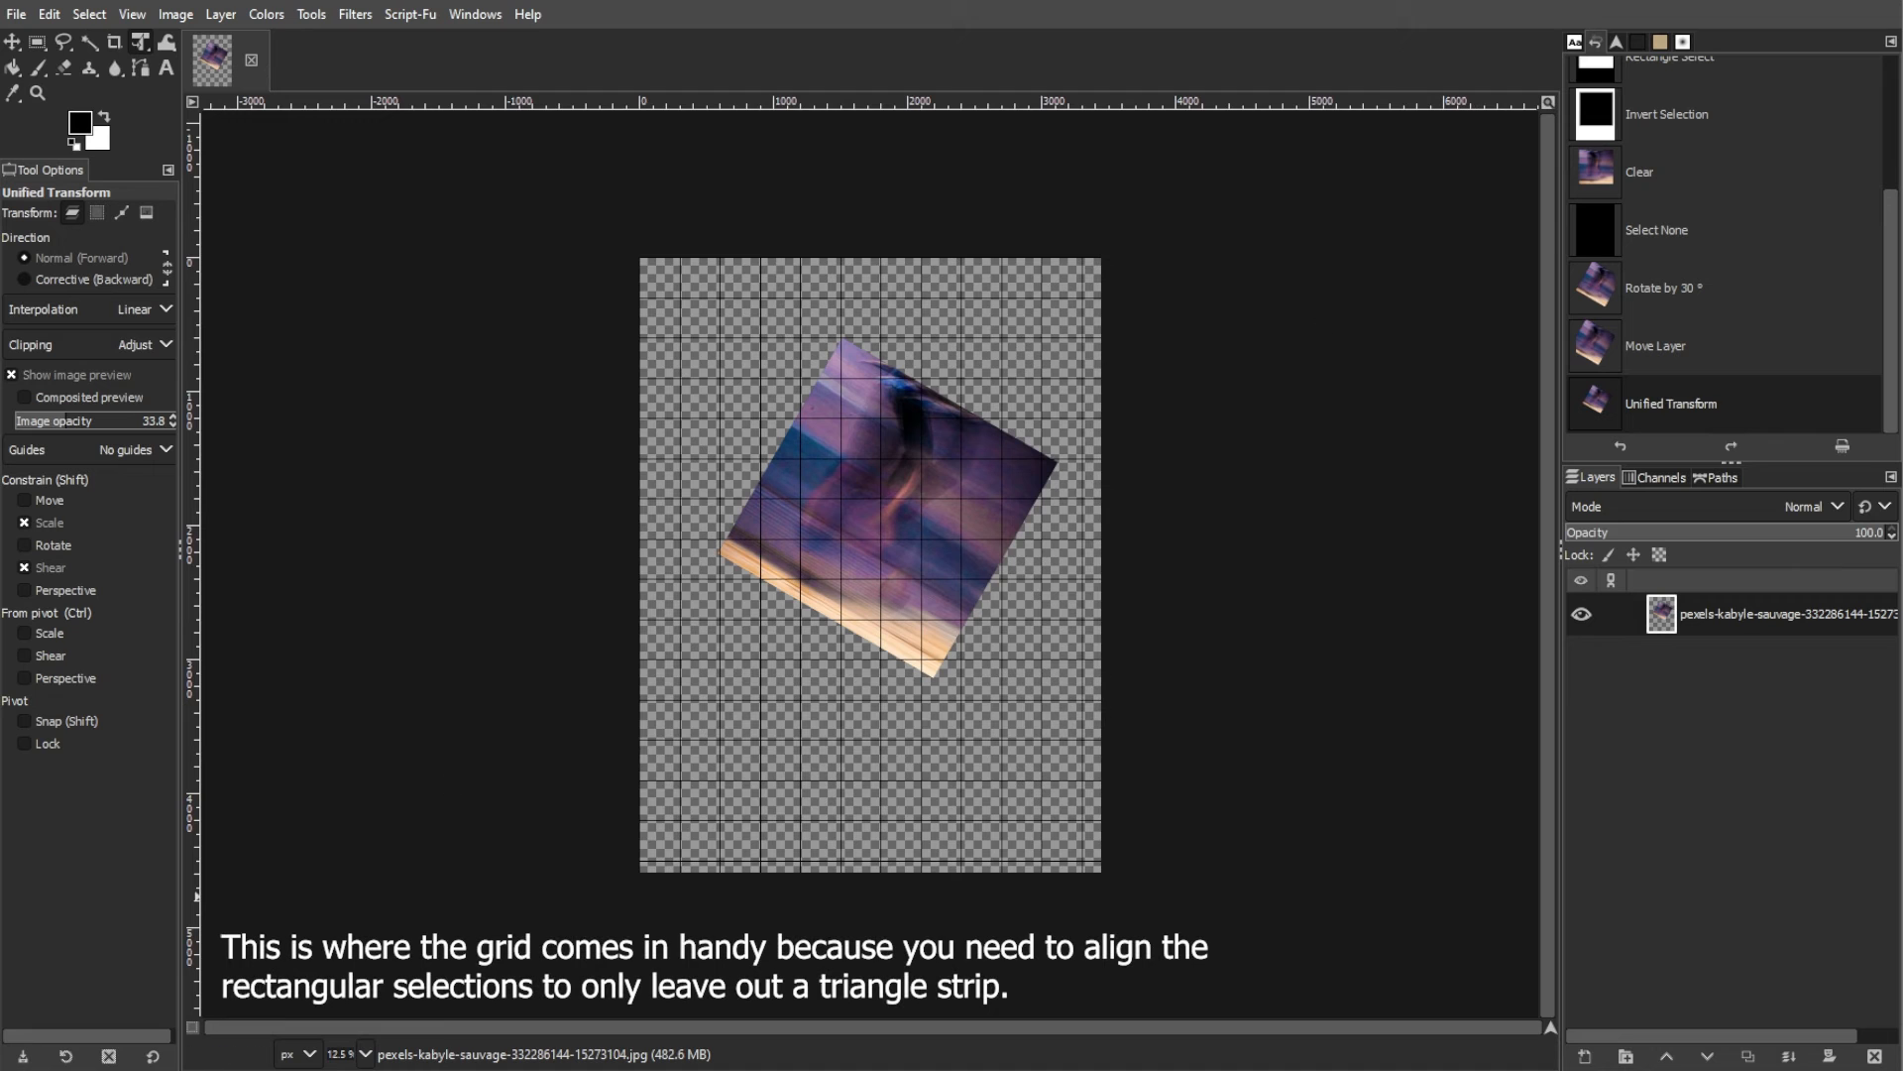
Move the scaled square so that its right and bottom corners line up with the grid lines
{"action": "scroll", "coordinate": [1039, 679], "scroll_direction": "up", "scroll_amount": 2}
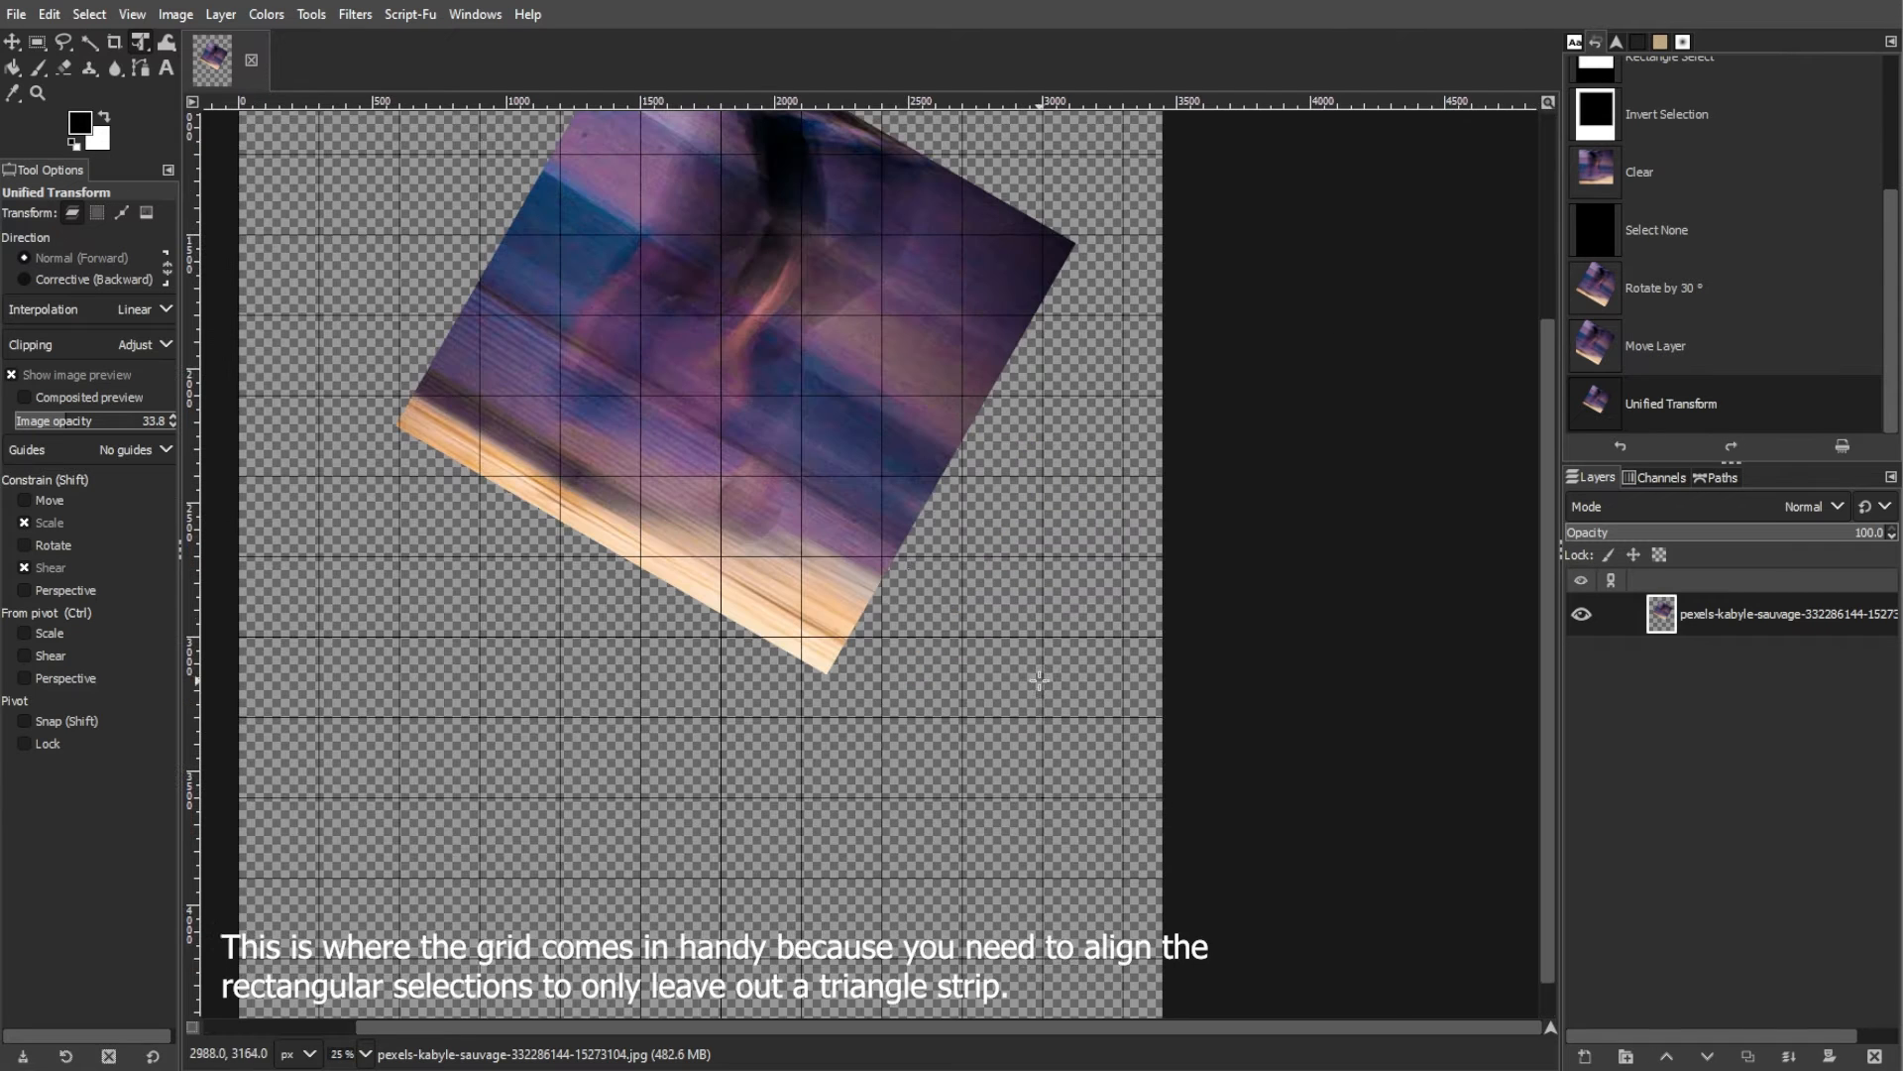
{"action": "left_click", "coordinate": [12, 44]}
{"action": "mouse_move", "coordinate": [915, 310]}
{"action": "left_mouse_down"}
{"action": "mouse_move", "coordinate": [880, 306]}
{"action": "mouse_move", "coordinate": [932, 306]}
{"action": "left_mouse_up"}
{"action": "scroll", "coordinate": [927, 536], "scroll_direction": "up", "scroll_amount": 2}
{"action": "left_click", "coordinate": [926, 582]}
{"action": "scroll", "coordinate": [1041, 528], "scroll_direction": "up", "scroll_amount": 4}
{"action": "scroll", "coordinate": [894, 365], "scroll_direction": "down", "scroll_amount": 4}
{"action": "scroll", "coordinate": [297, 501], "scroll_direction": "up", "scroll_amount": 4}
{"action": "scroll", "coordinate": [595, 461], "scroll_direction": "down", "scroll_amount": 4}
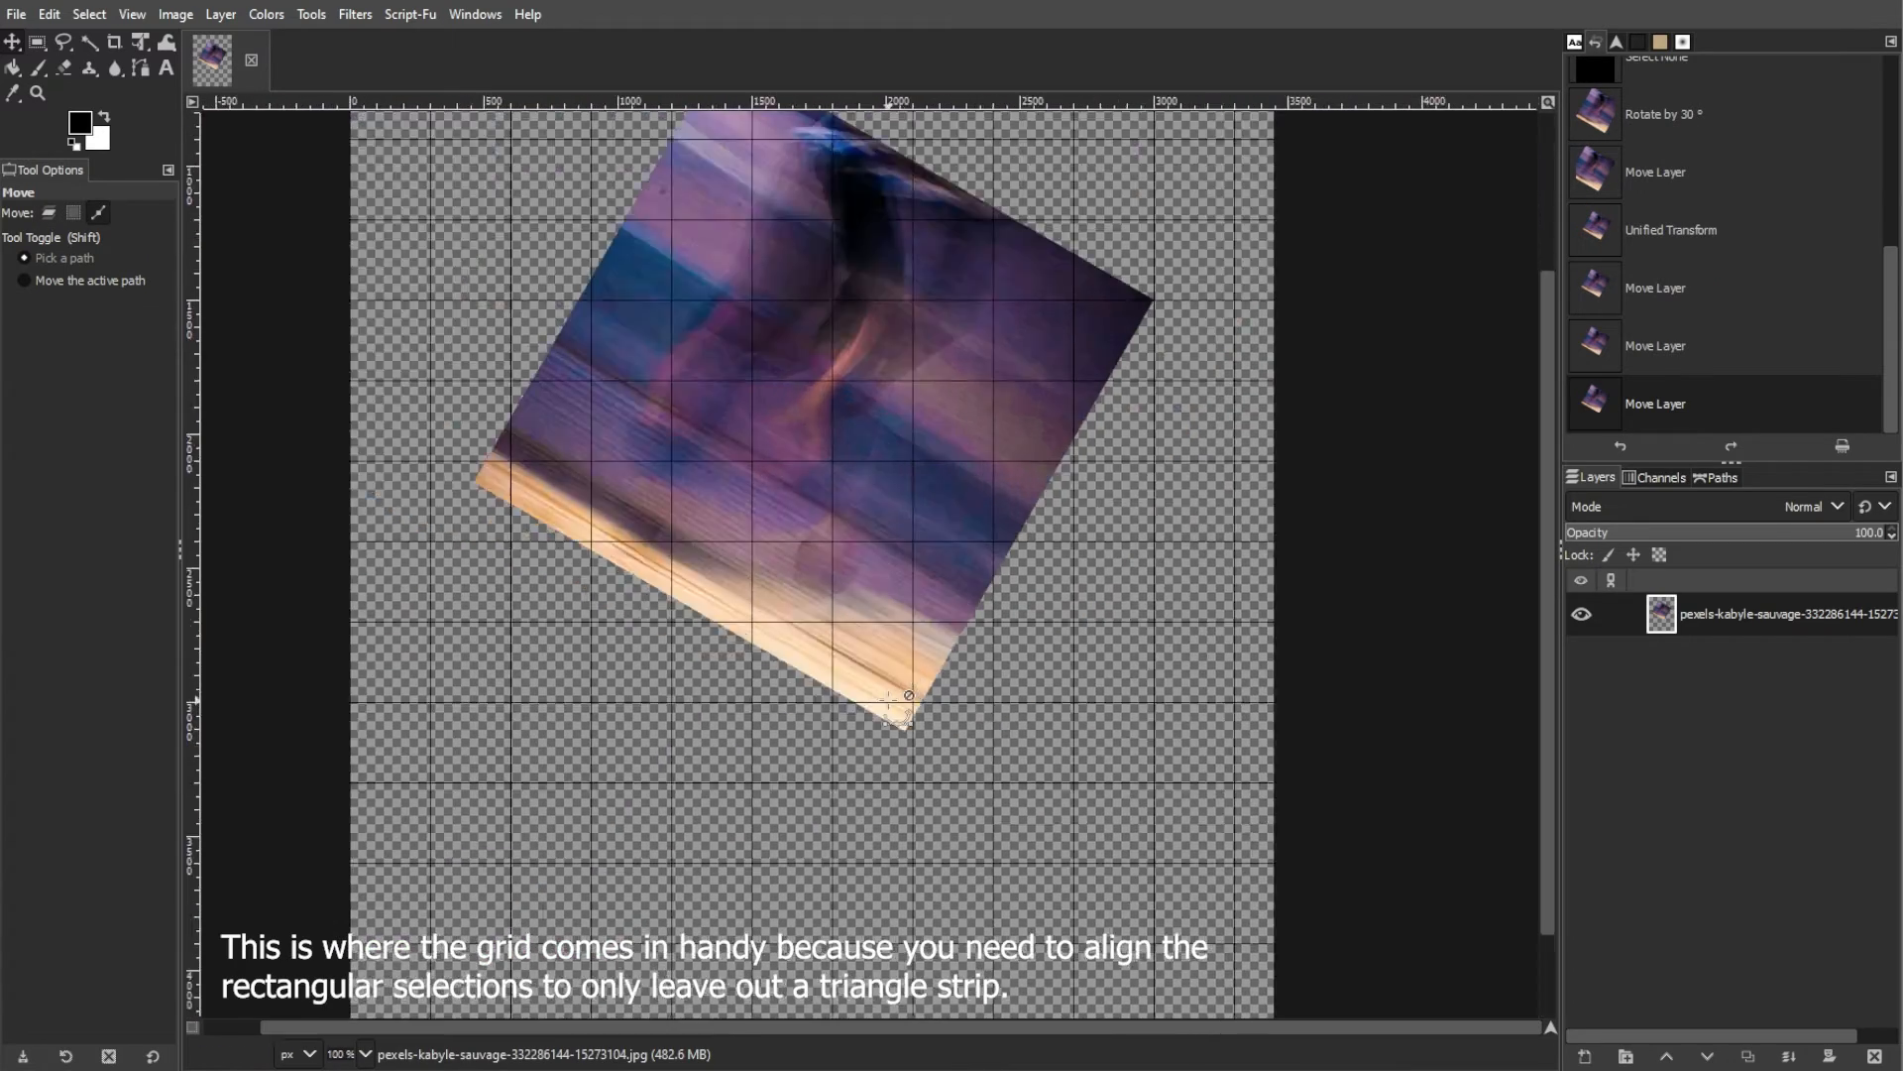
{"action": "scroll", "coordinate": [888, 700], "scroll_direction": "down", "scroll_amount": 1}
{"action": "scroll", "coordinate": [1002, 672], "scroll_direction": "up", "scroll_amount": 2}
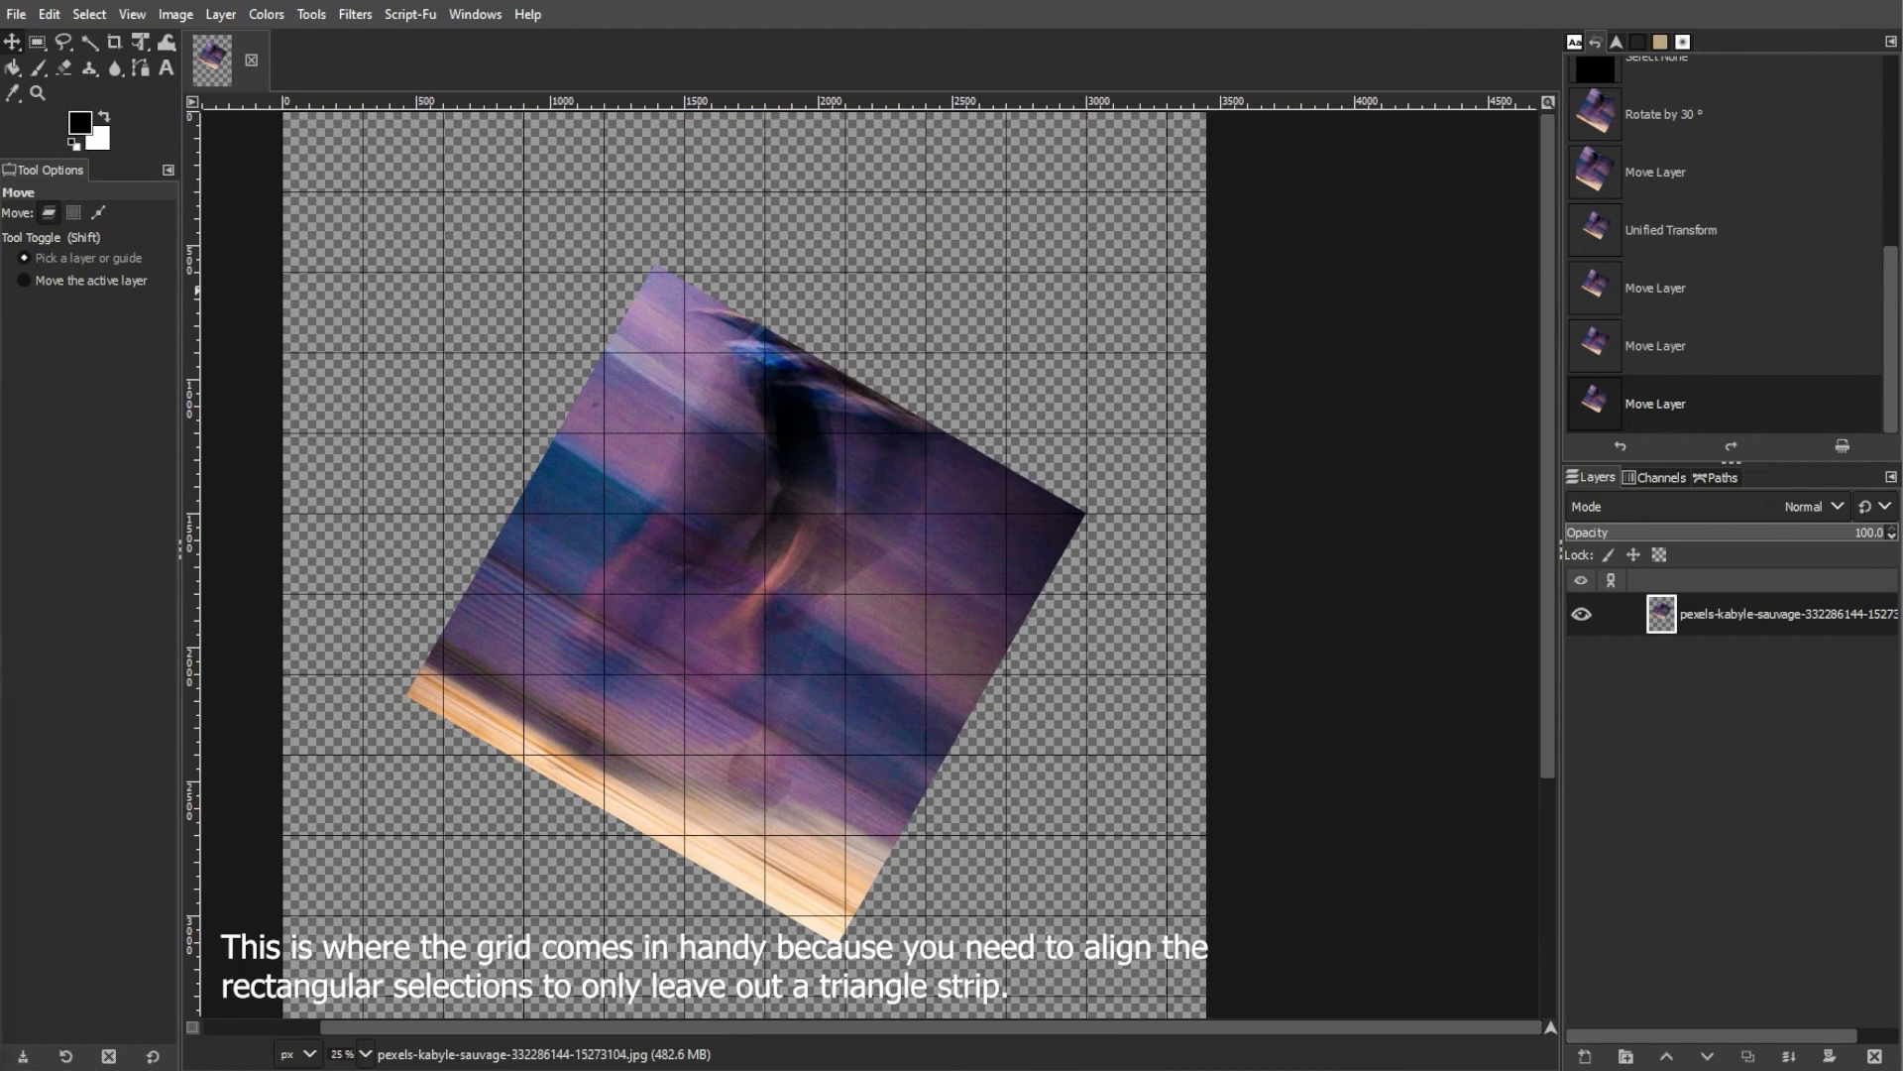
Combine two square selections over the tilted square's upper and left parts, the upper one about 2712 px wide, leaving only a lower-right triangle unselected
{"action": "key", "text": "r"}
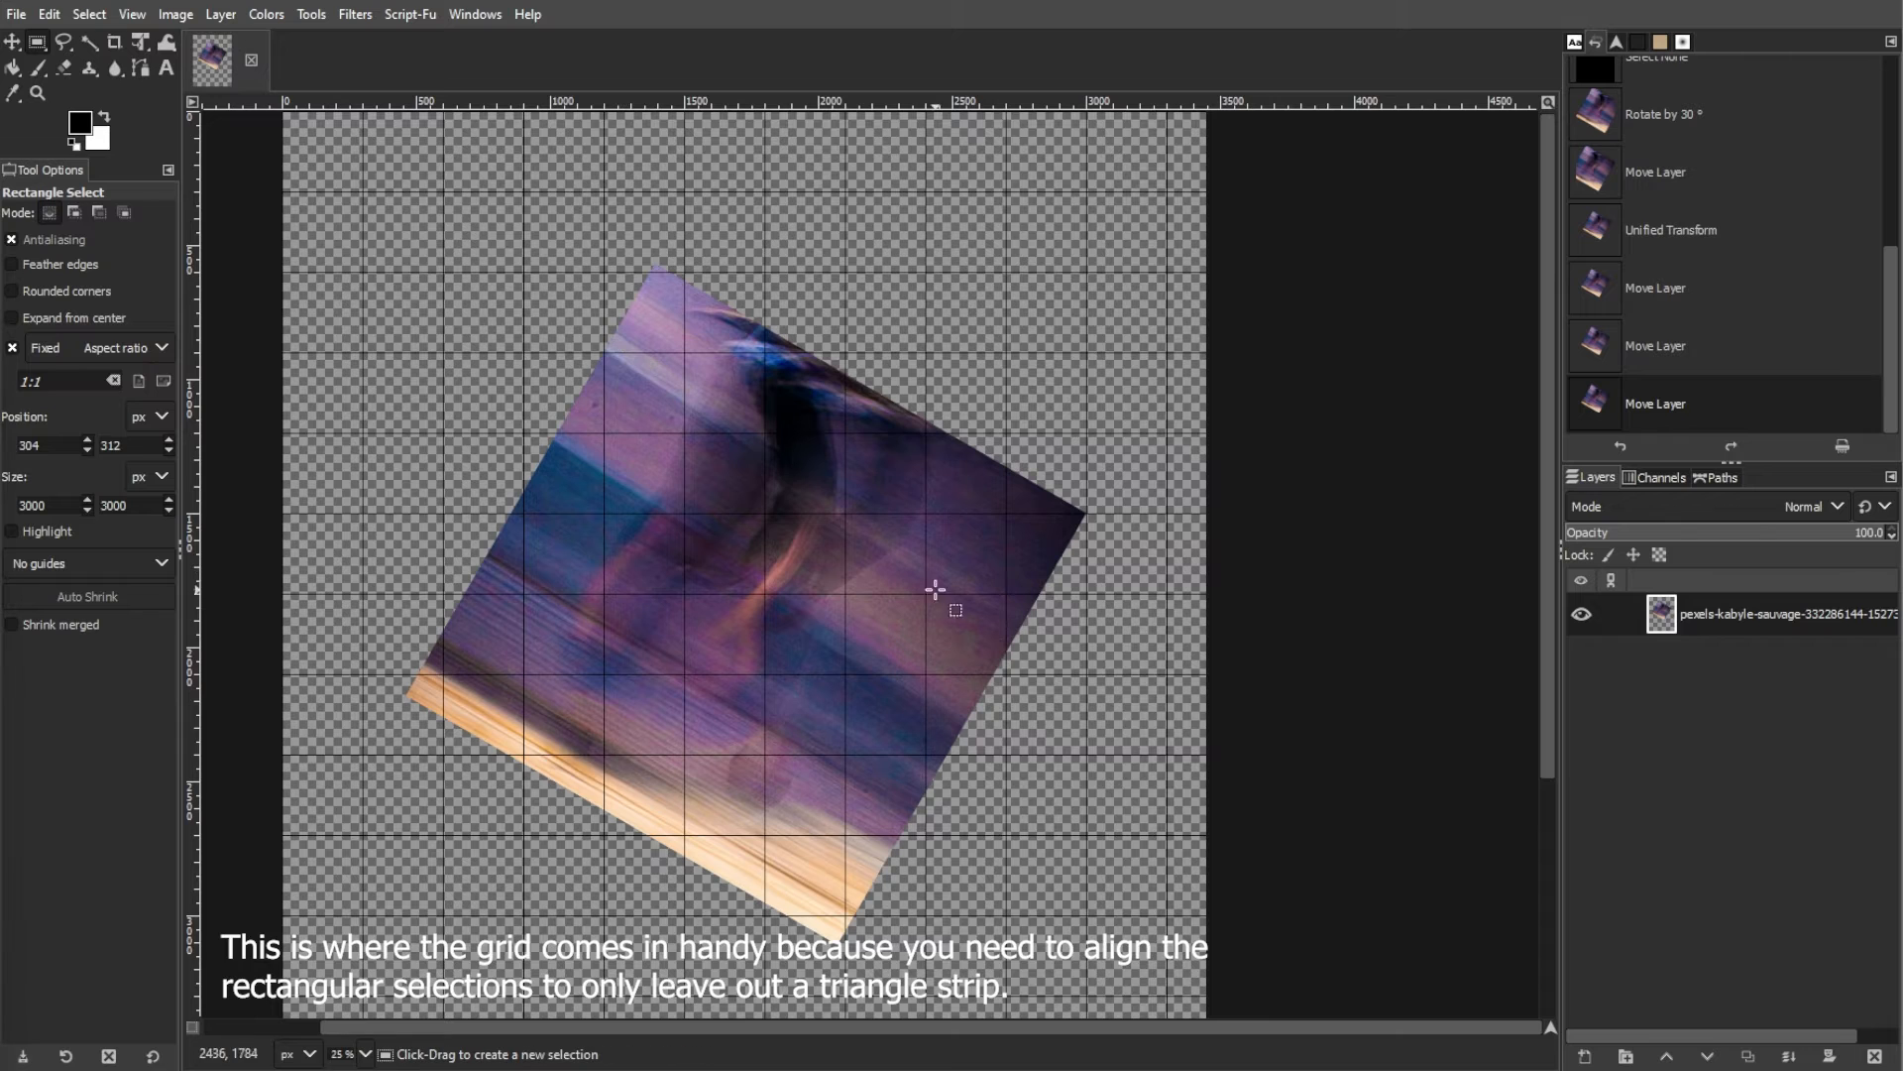
{"action": "left_click_drag", "start_coordinate": [1114, 514], "coordinate": [352, 234]}
{"action": "left_click_drag", "start_coordinate": [848, 998], "coordinate": [312, 443]}
{"action": "left_click_drag", "start_coordinate": [1087, 512], "coordinate": [363, 203]}
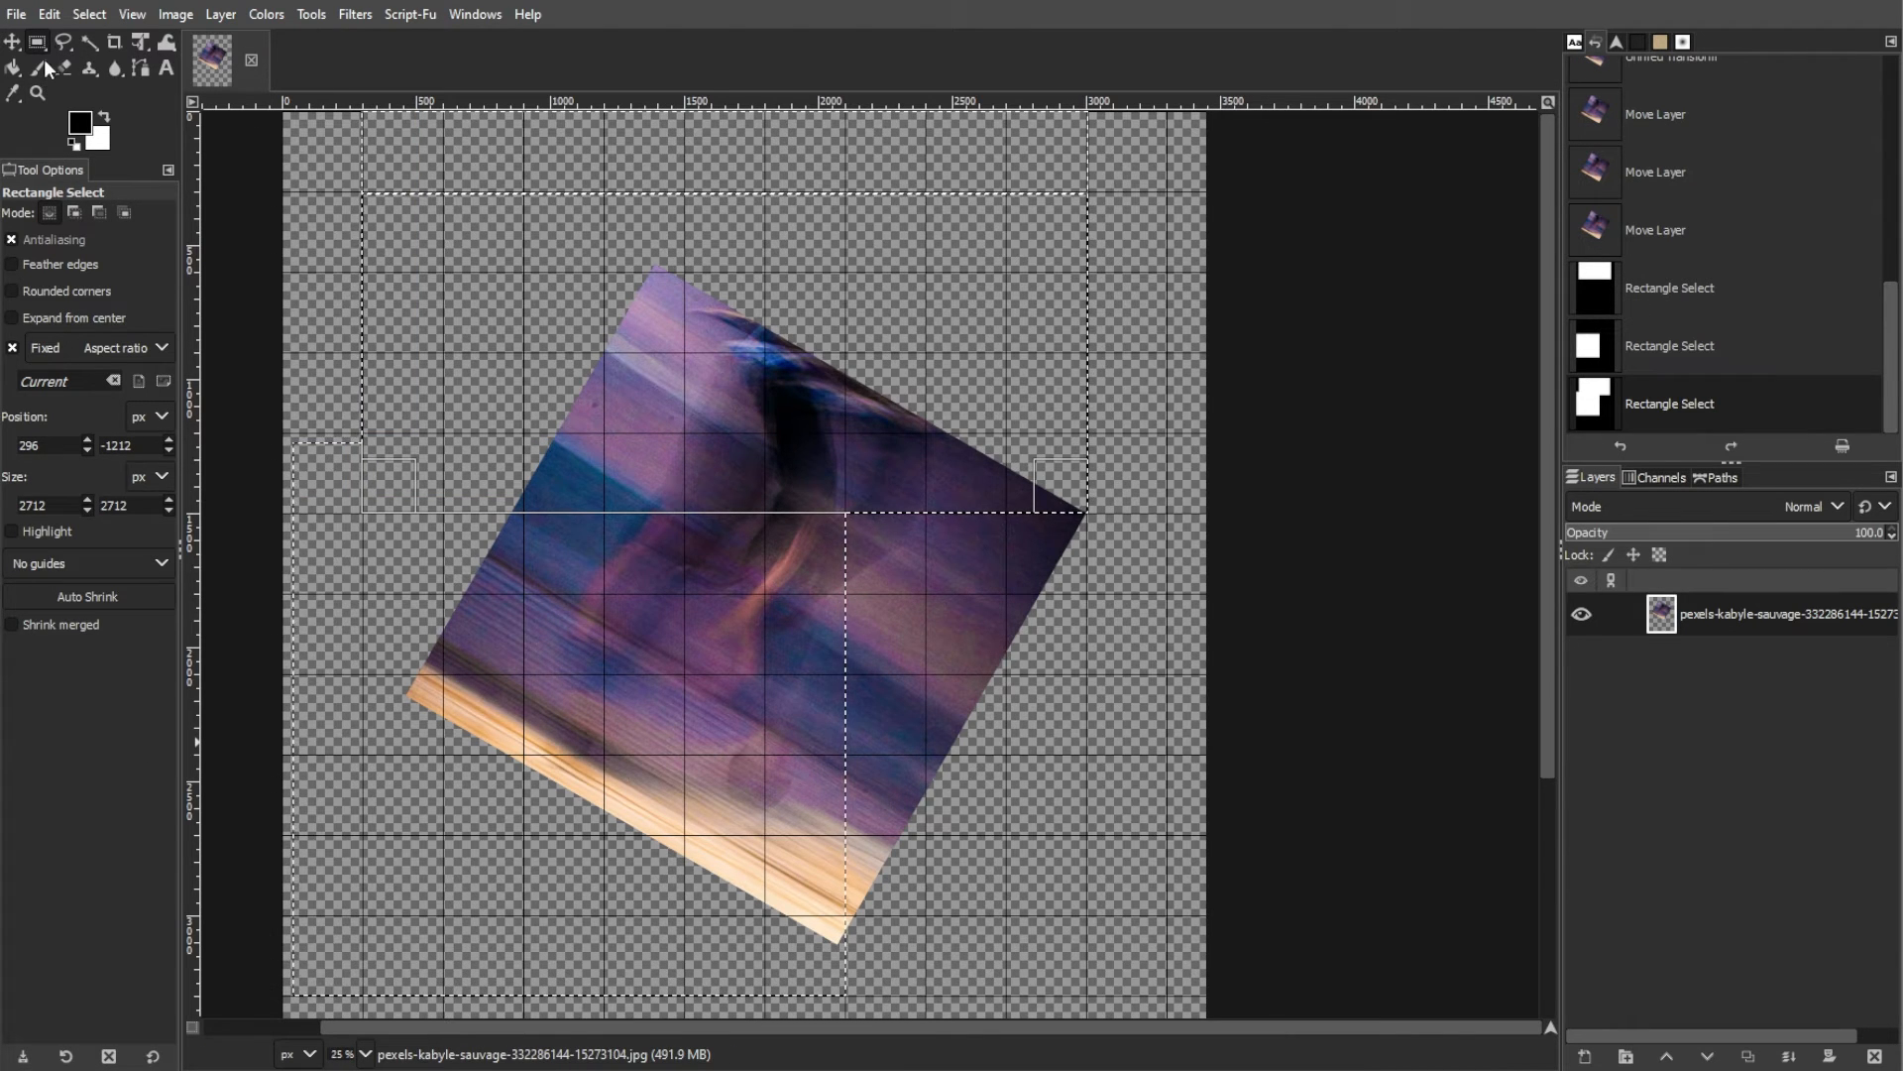
Clear the selected areas so that only the triangle strip remains, and remove the selection
{"action": "left_click", "coordinate": [49, 13]}
{"action": "left_click", "coordinate": [67, 390]}
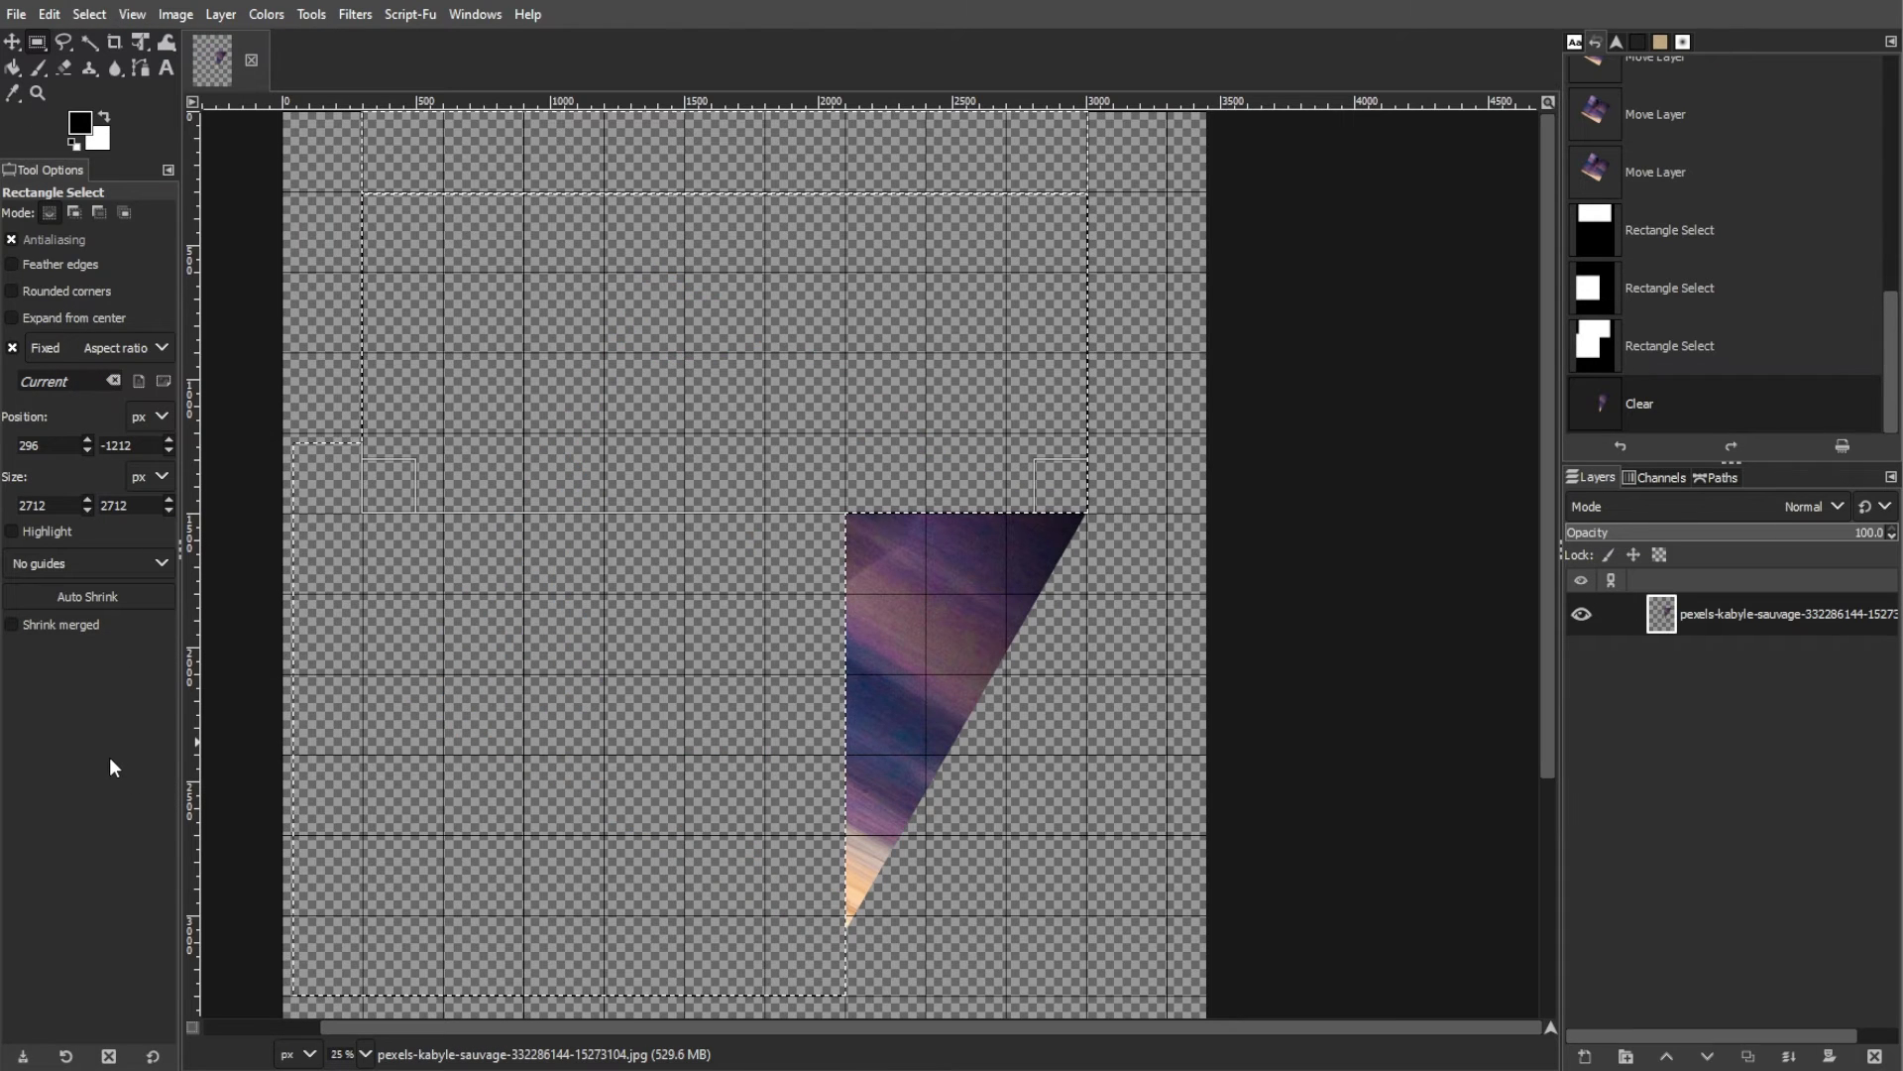
{"action": "left_click", "coordinate": [89, 14]}
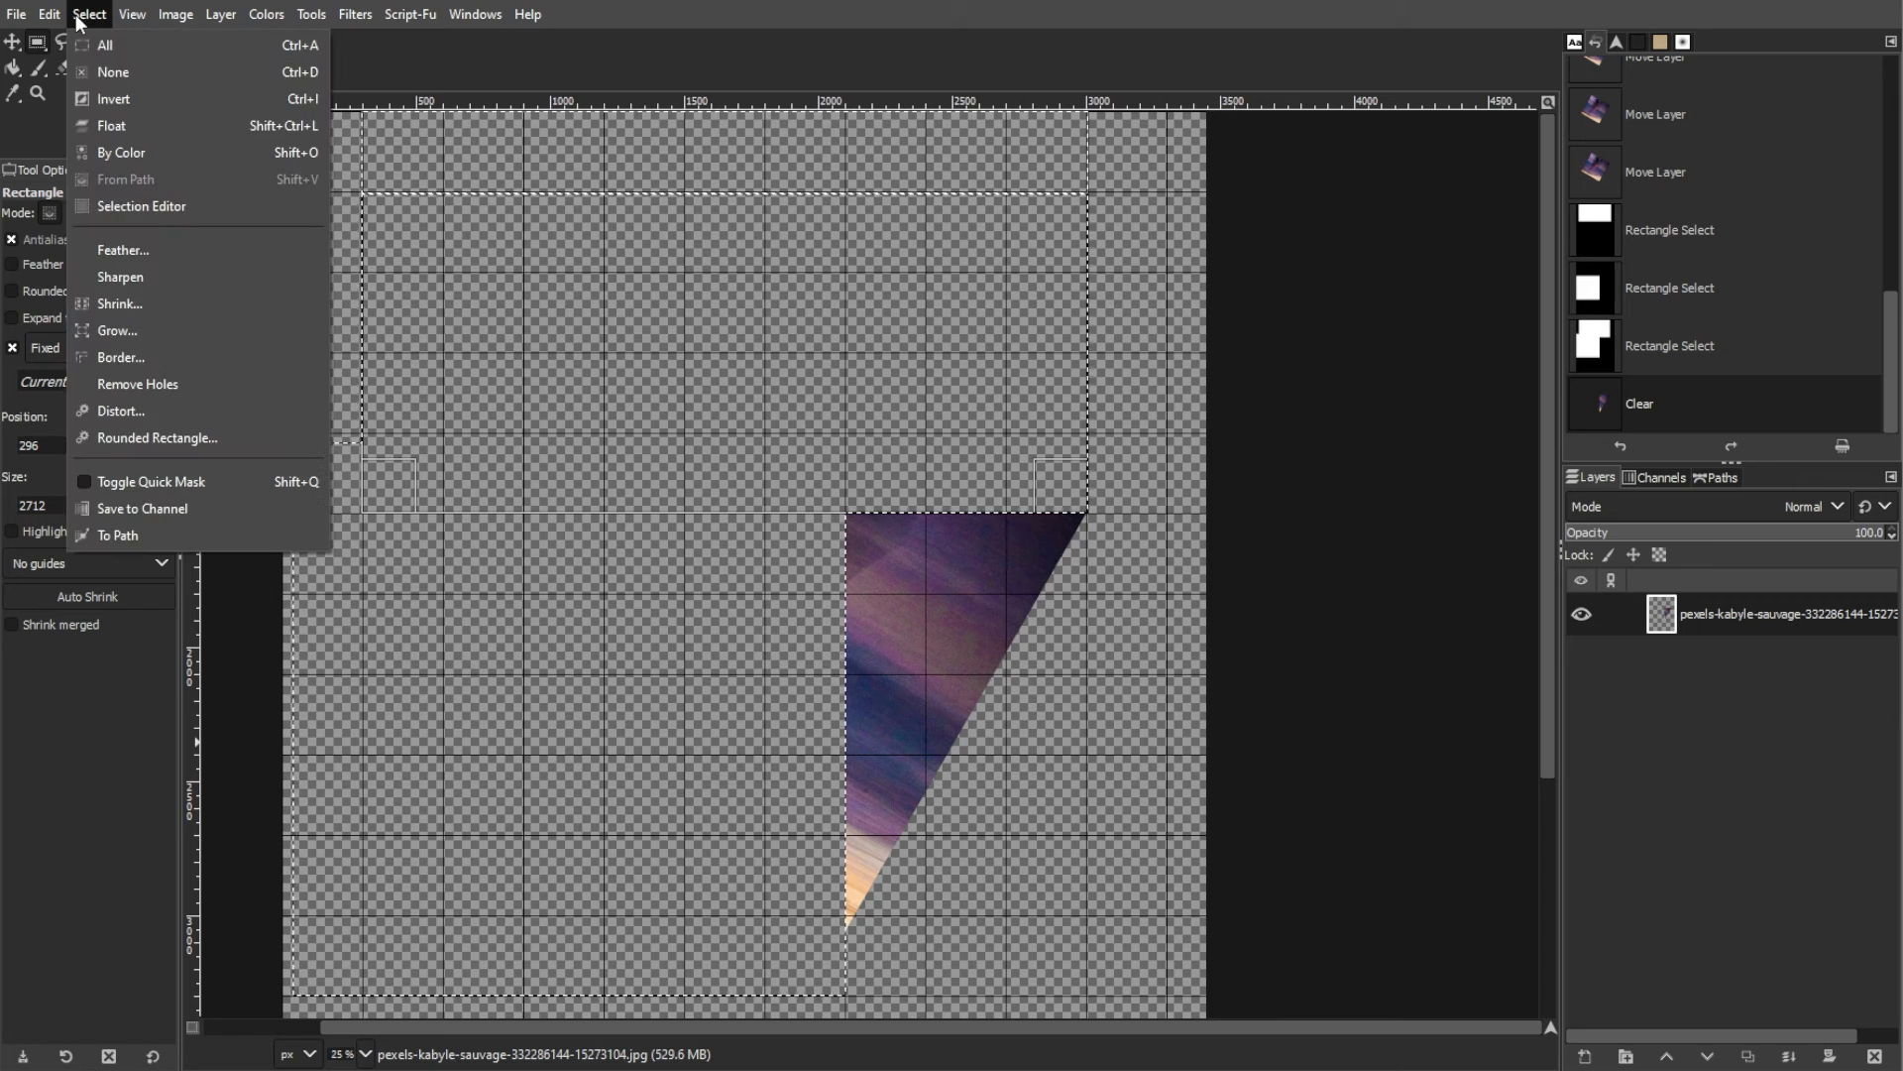
{"action": "left_click", "coordinate": [94, 79]}
Duplicate the triangle layer and flip the copy horizontally
{"action": "scroll", "coordinate": [736, 699], "scroll_direction": "down", "scroll_amount": 1, "text": "ctrl"}
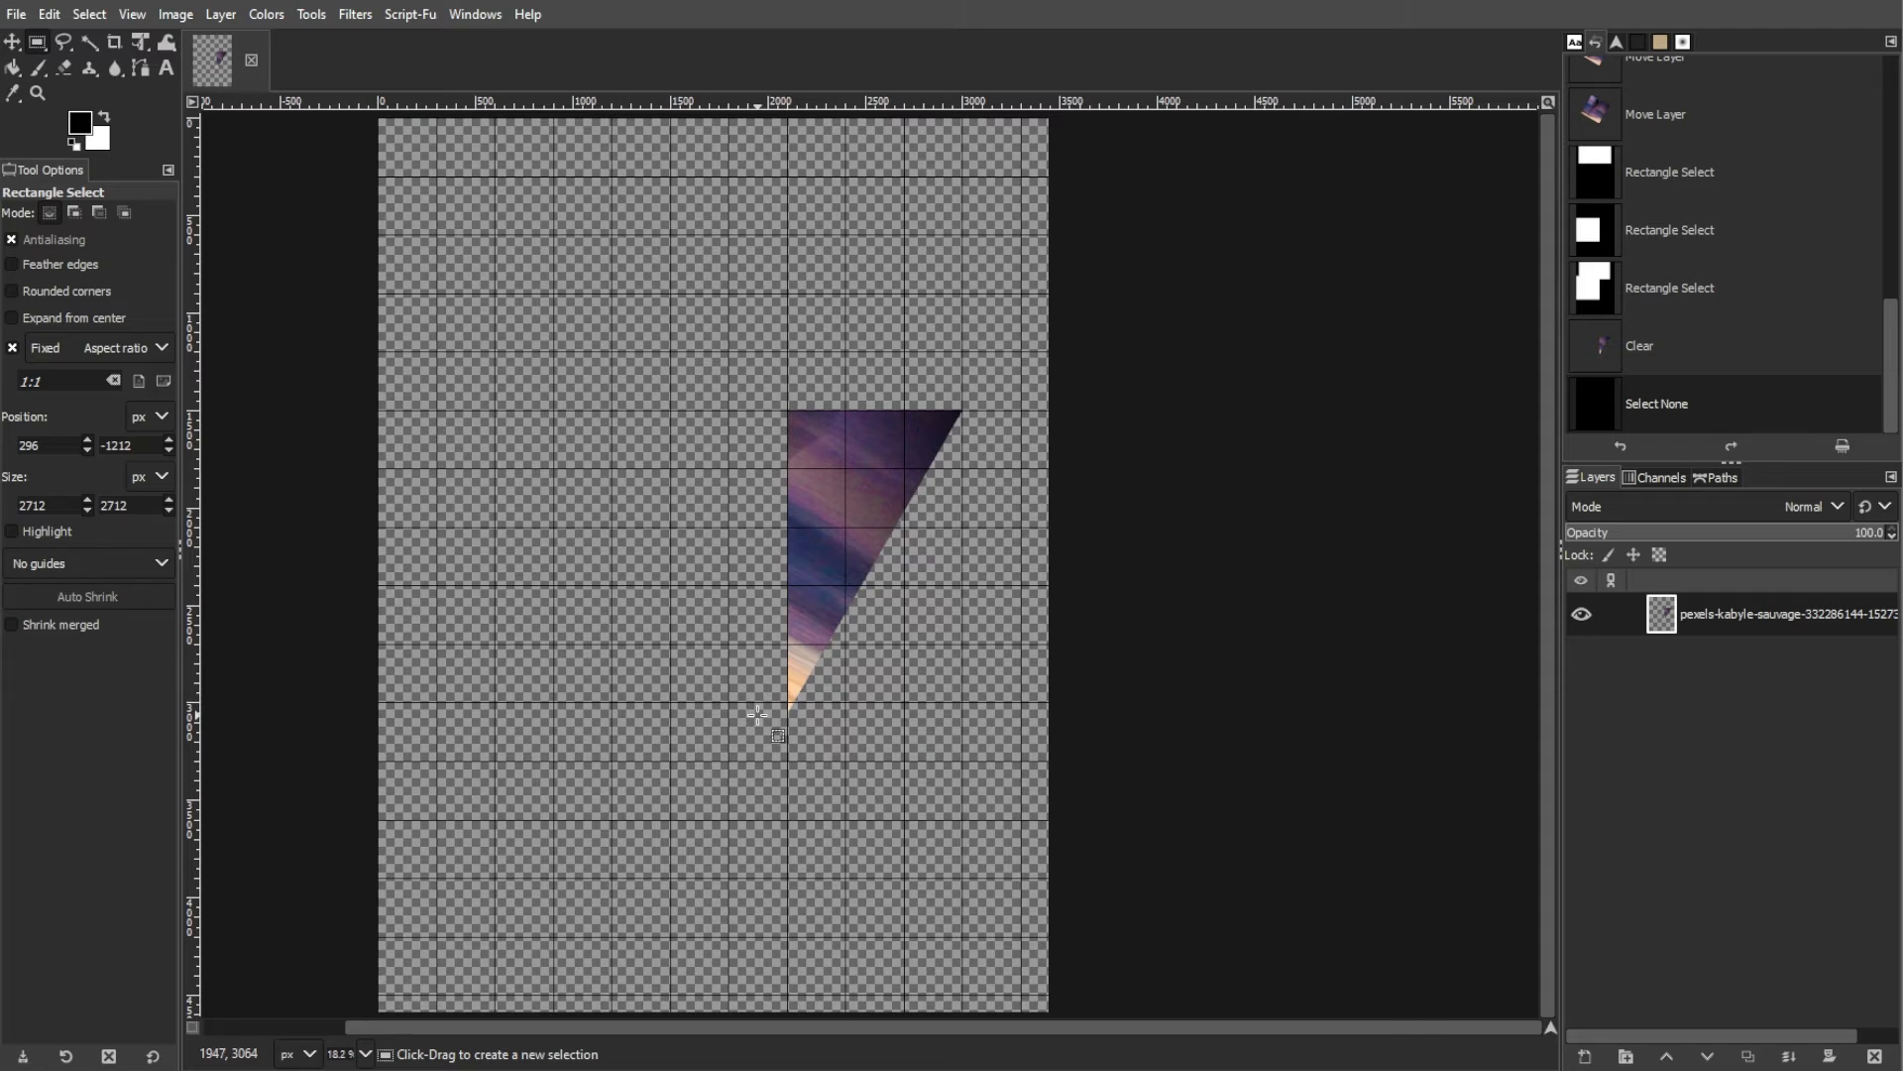
{"action": "right_click", "coordinate": [1768, 610]}
{"action": "left_click", "coordinate": [1652, 214]}
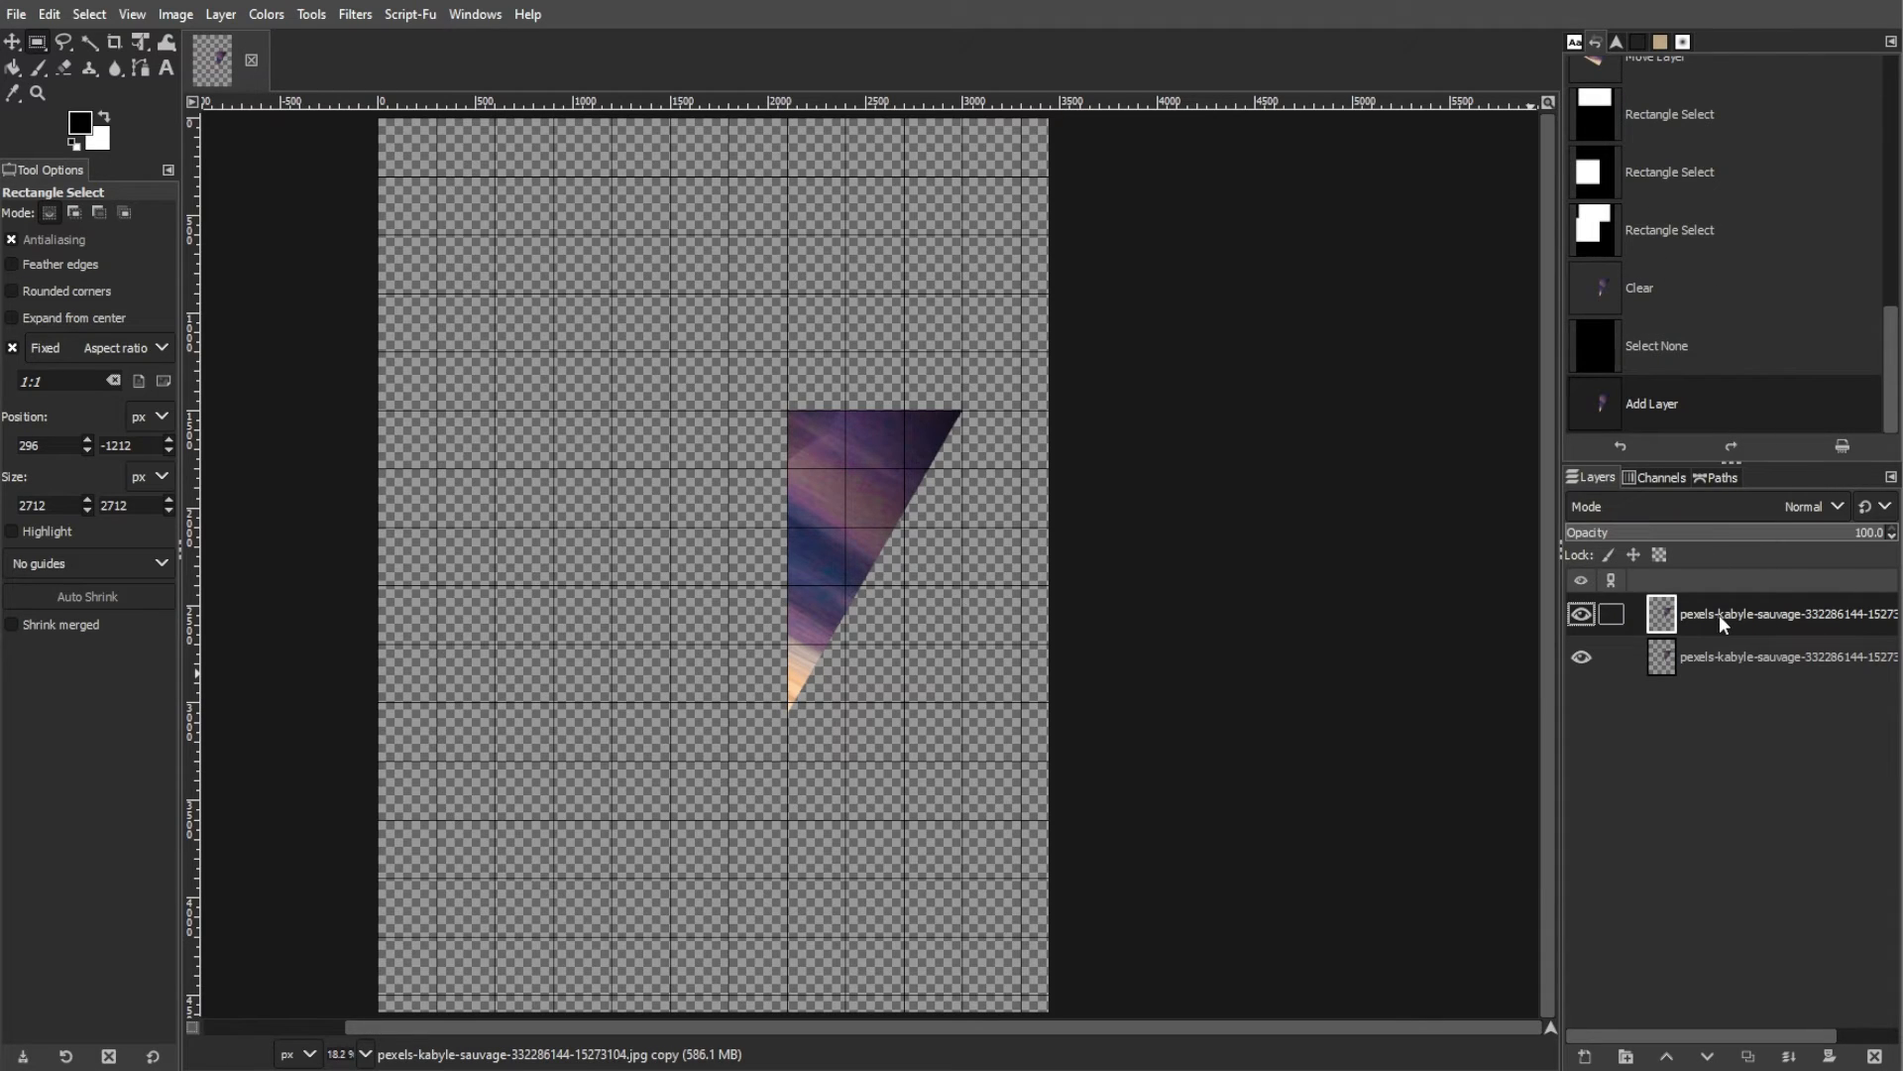
{"action": "mouse_move", "coordinate": [146, 48]}
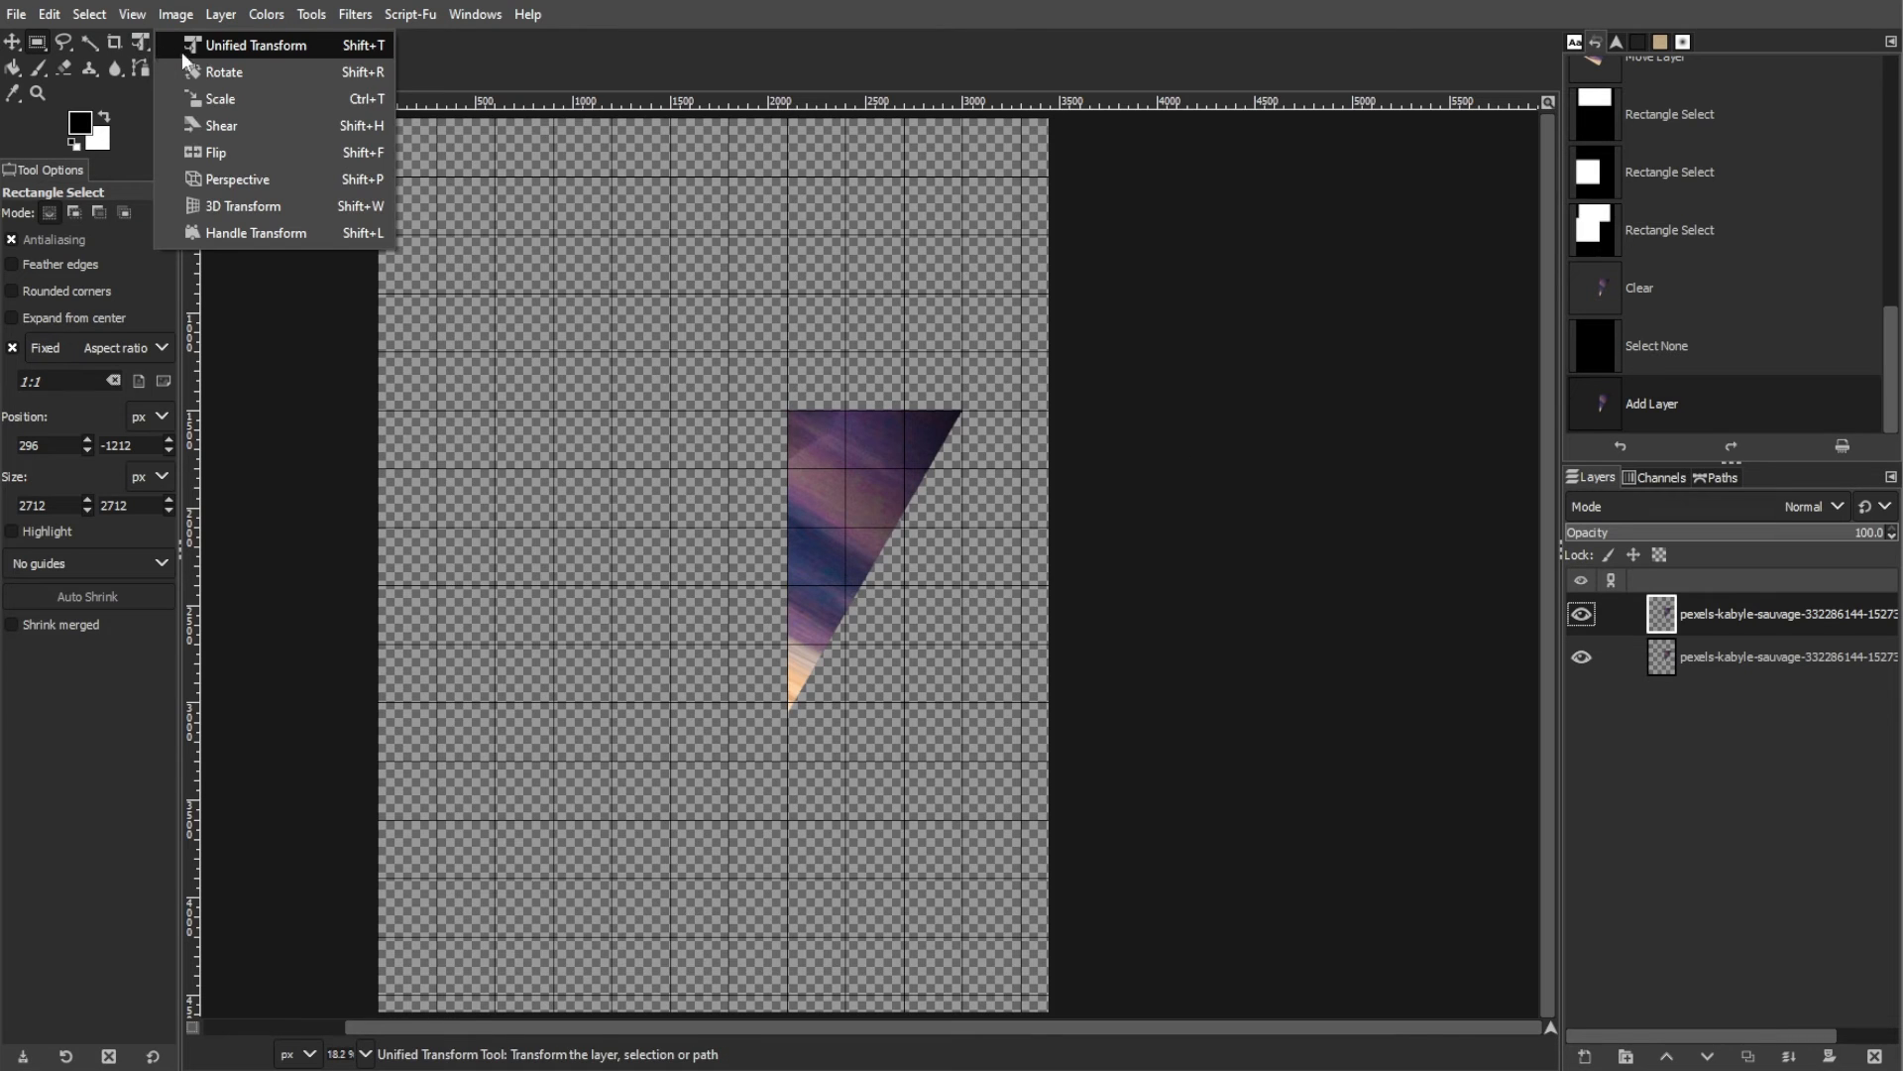
{"action": "left_click", "coordinate": [213, 152]}
{"action": "left_click", "coordinate": [82, 264]}
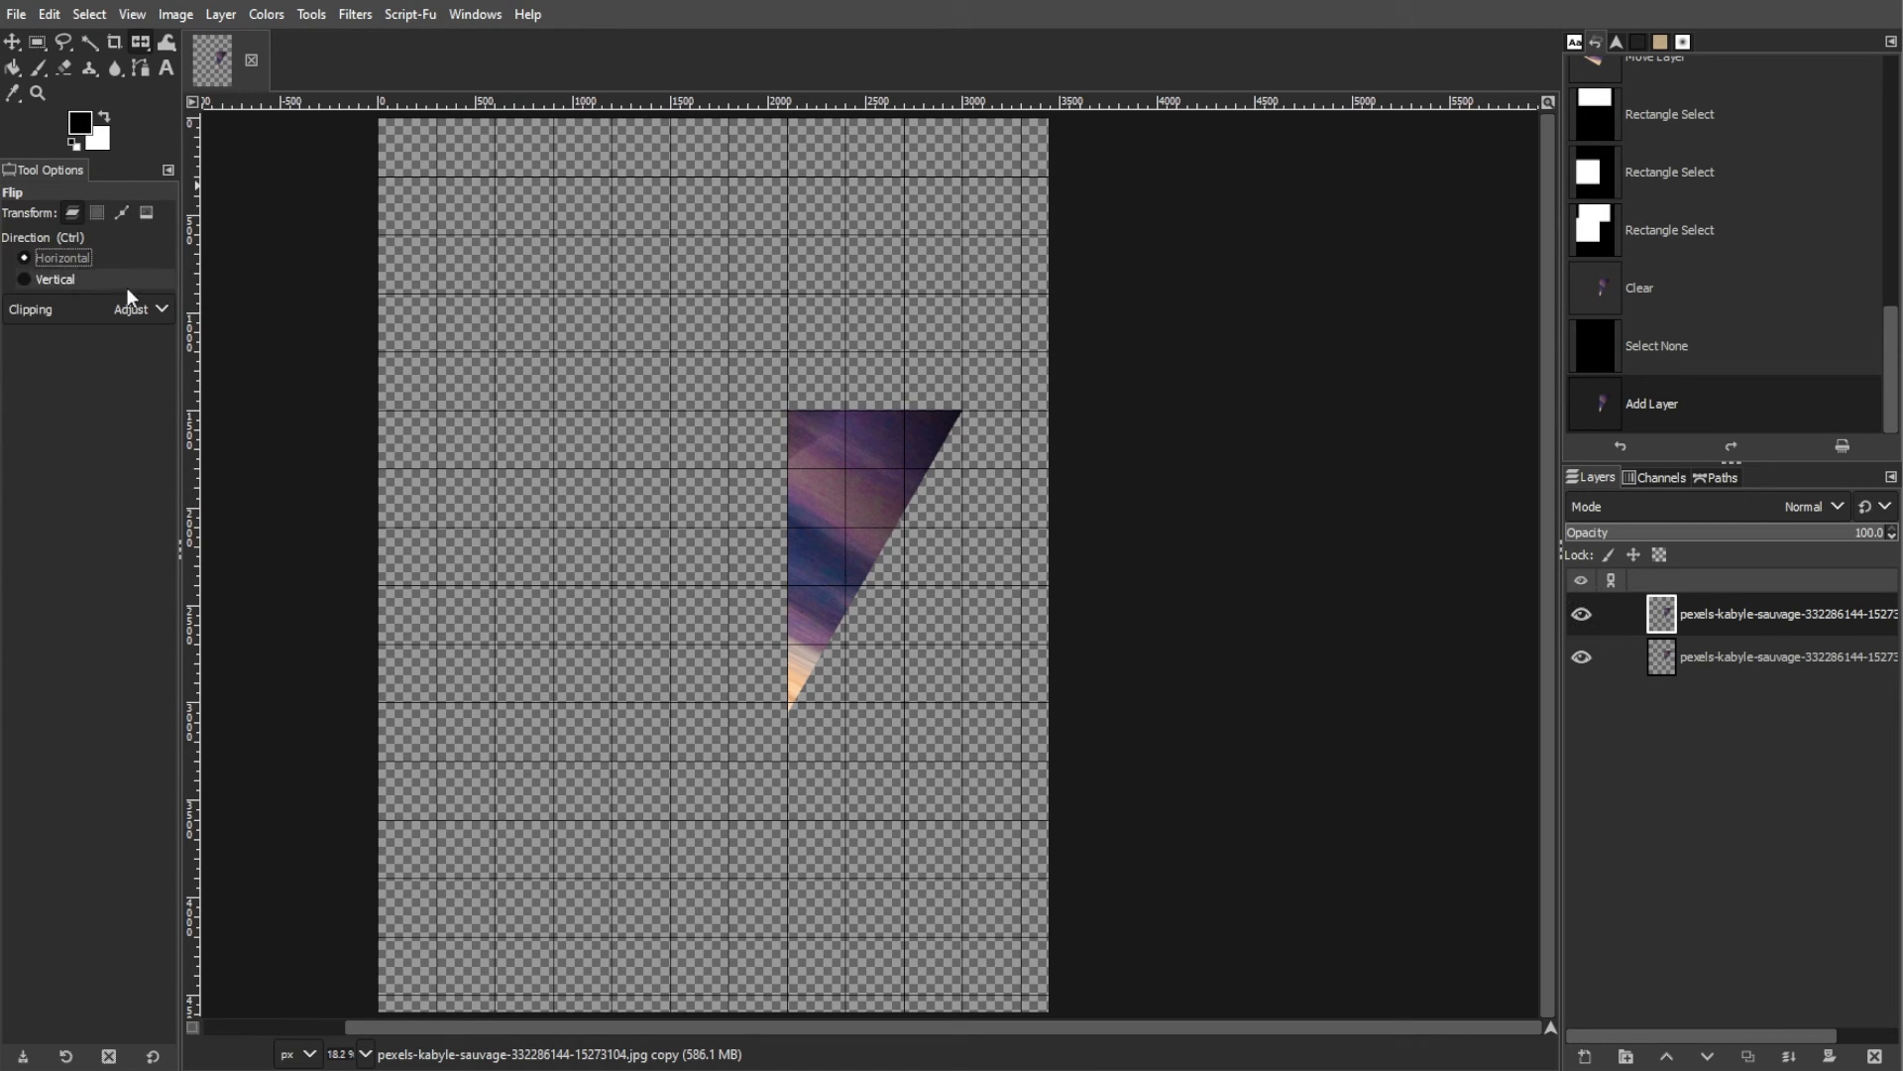
{"action": "left_click", "coordinate": [824, 546]}
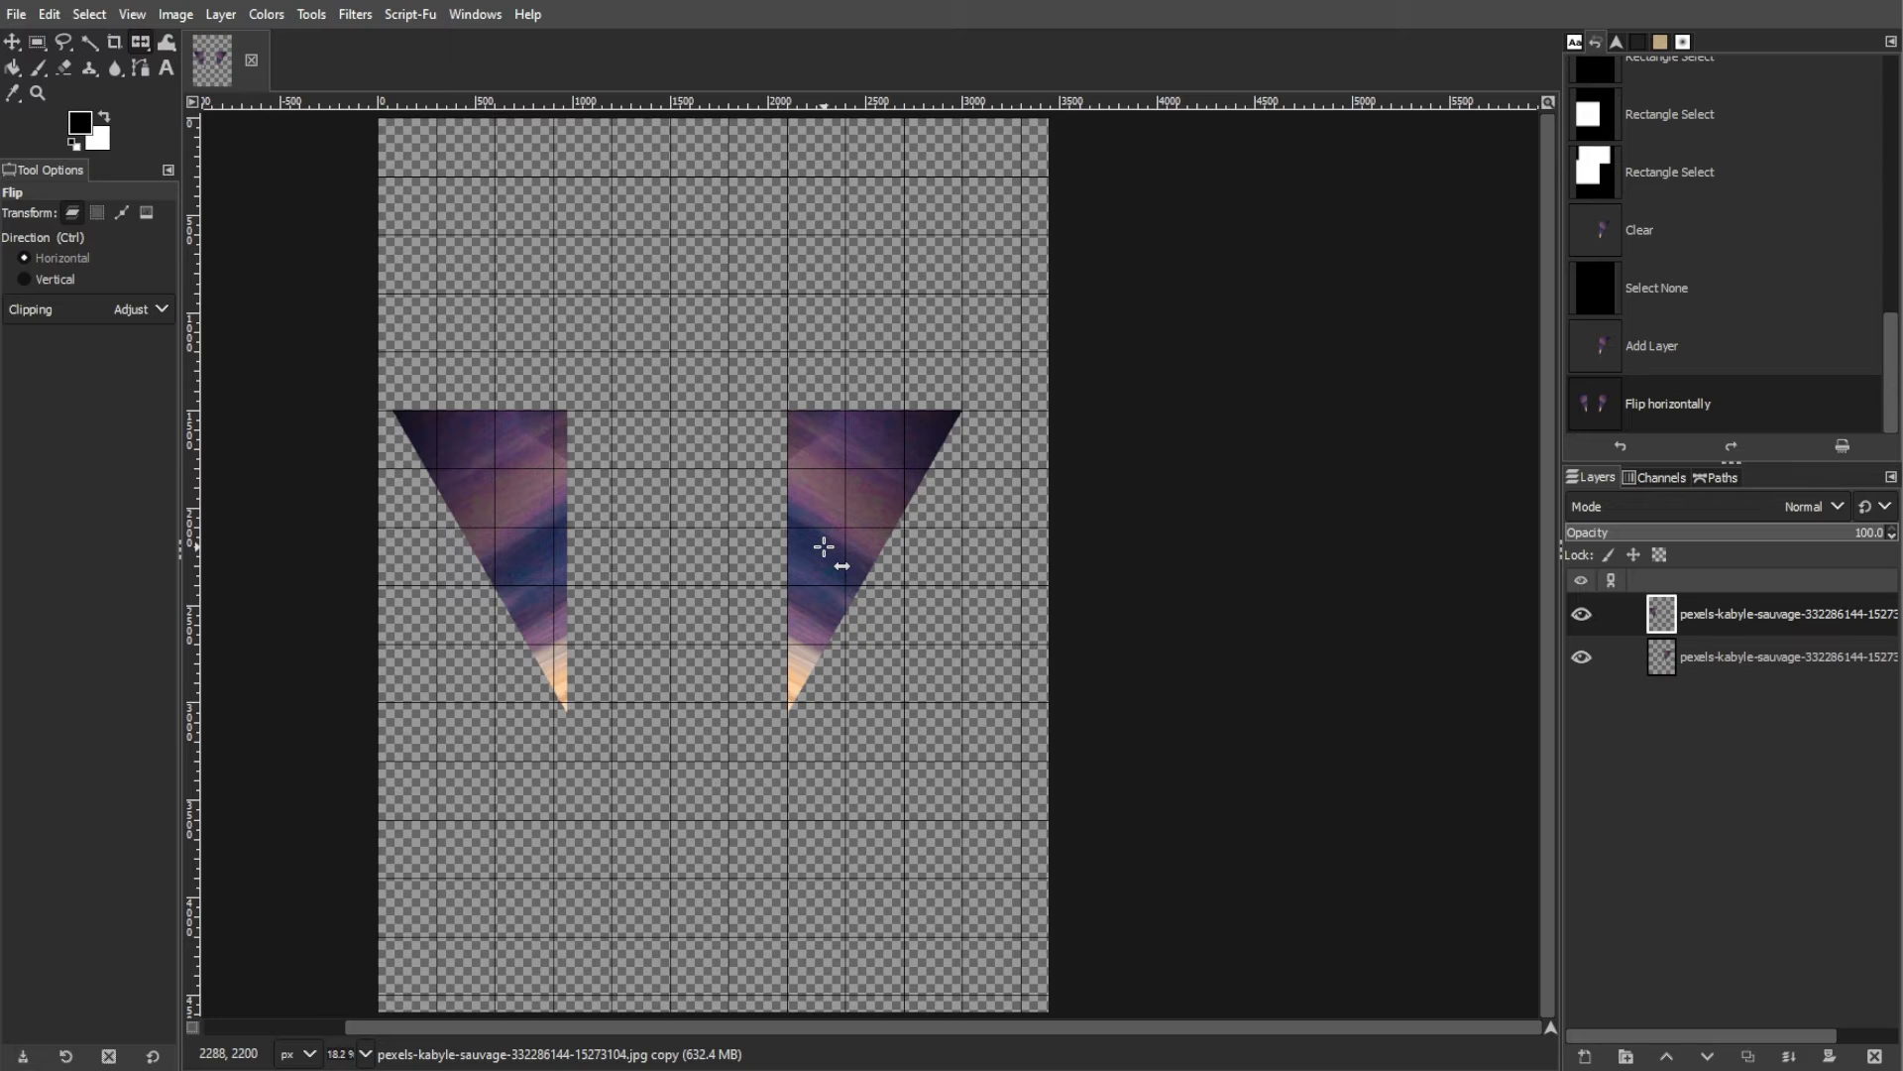
Move the flipped copy right until its straight edge meets the original's vertical edge, forming one symmetrical triangle
{"action": "left_click", "coordinate": [9, 48]}
{"action": "scroll", "coordinate": [455, 525], "scroll_direction": "up", "scroll_amount": 2}
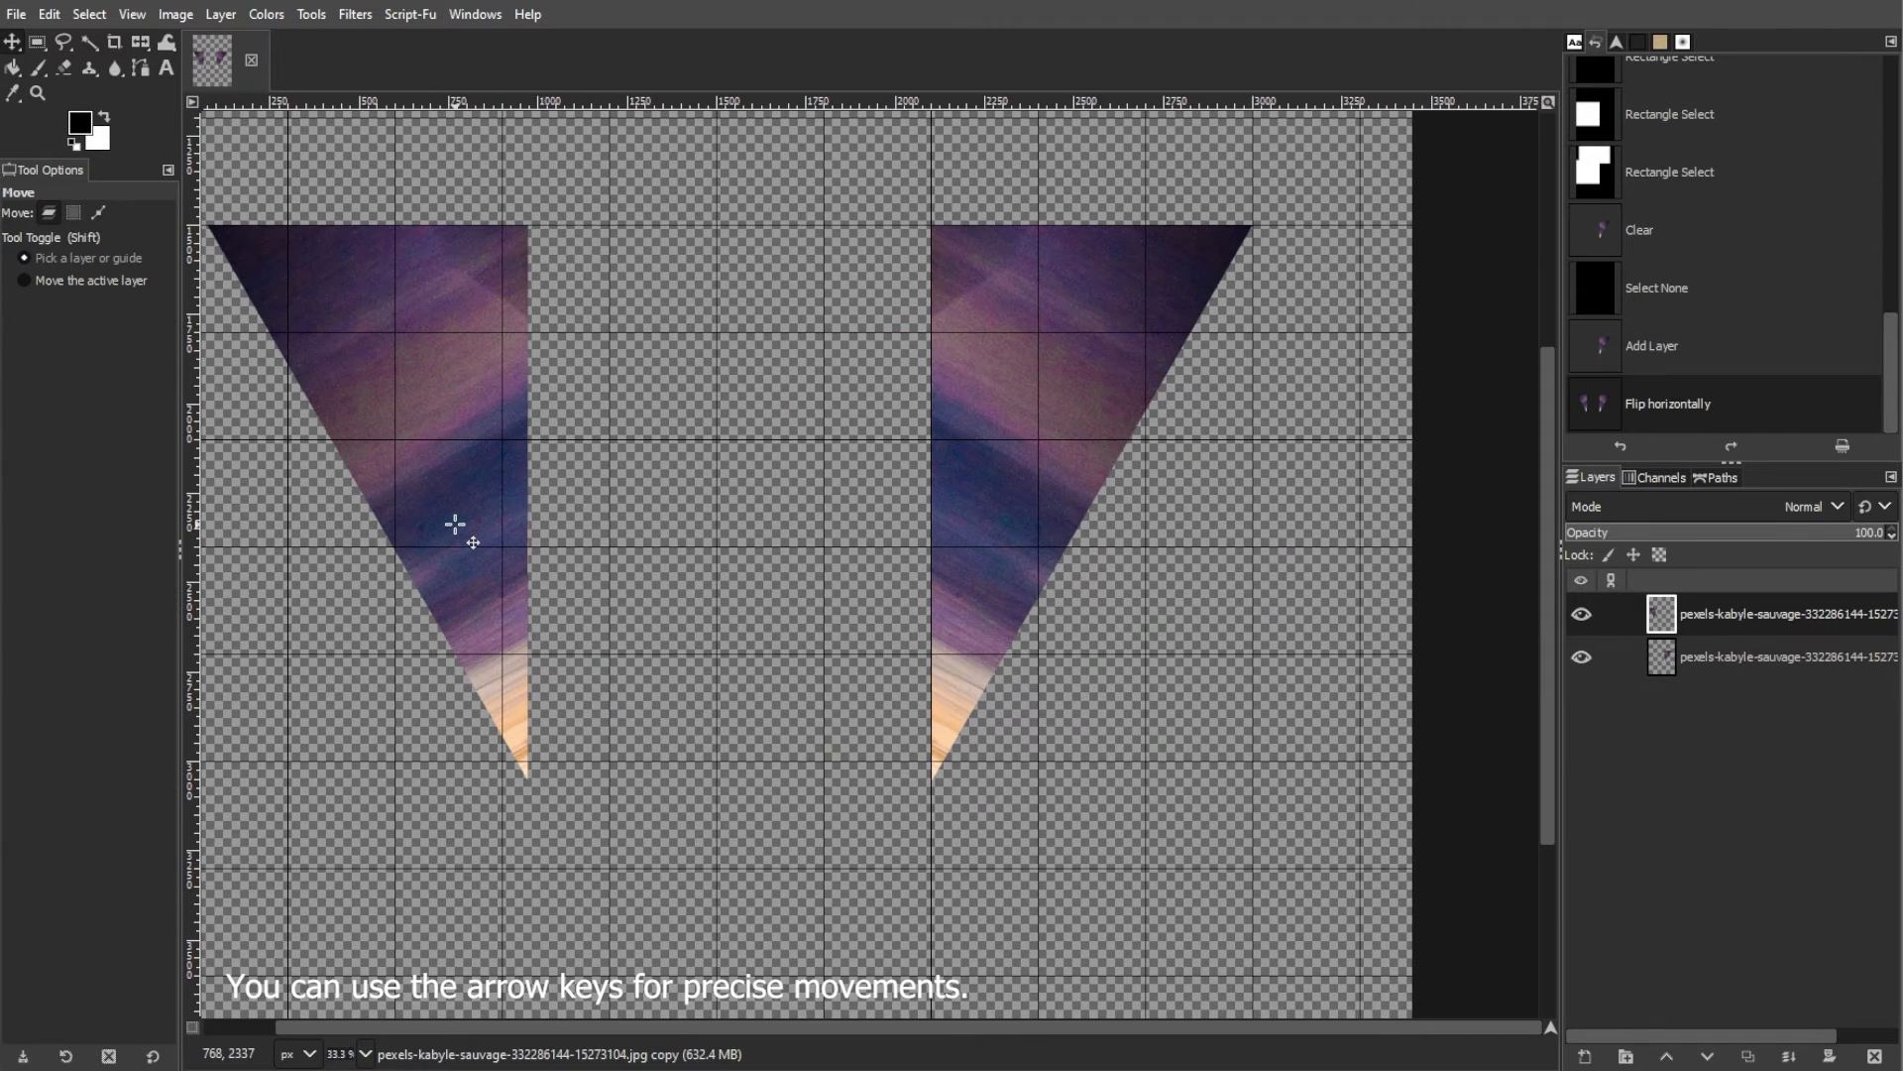
{"action": "key", "text": "shift+Right"}
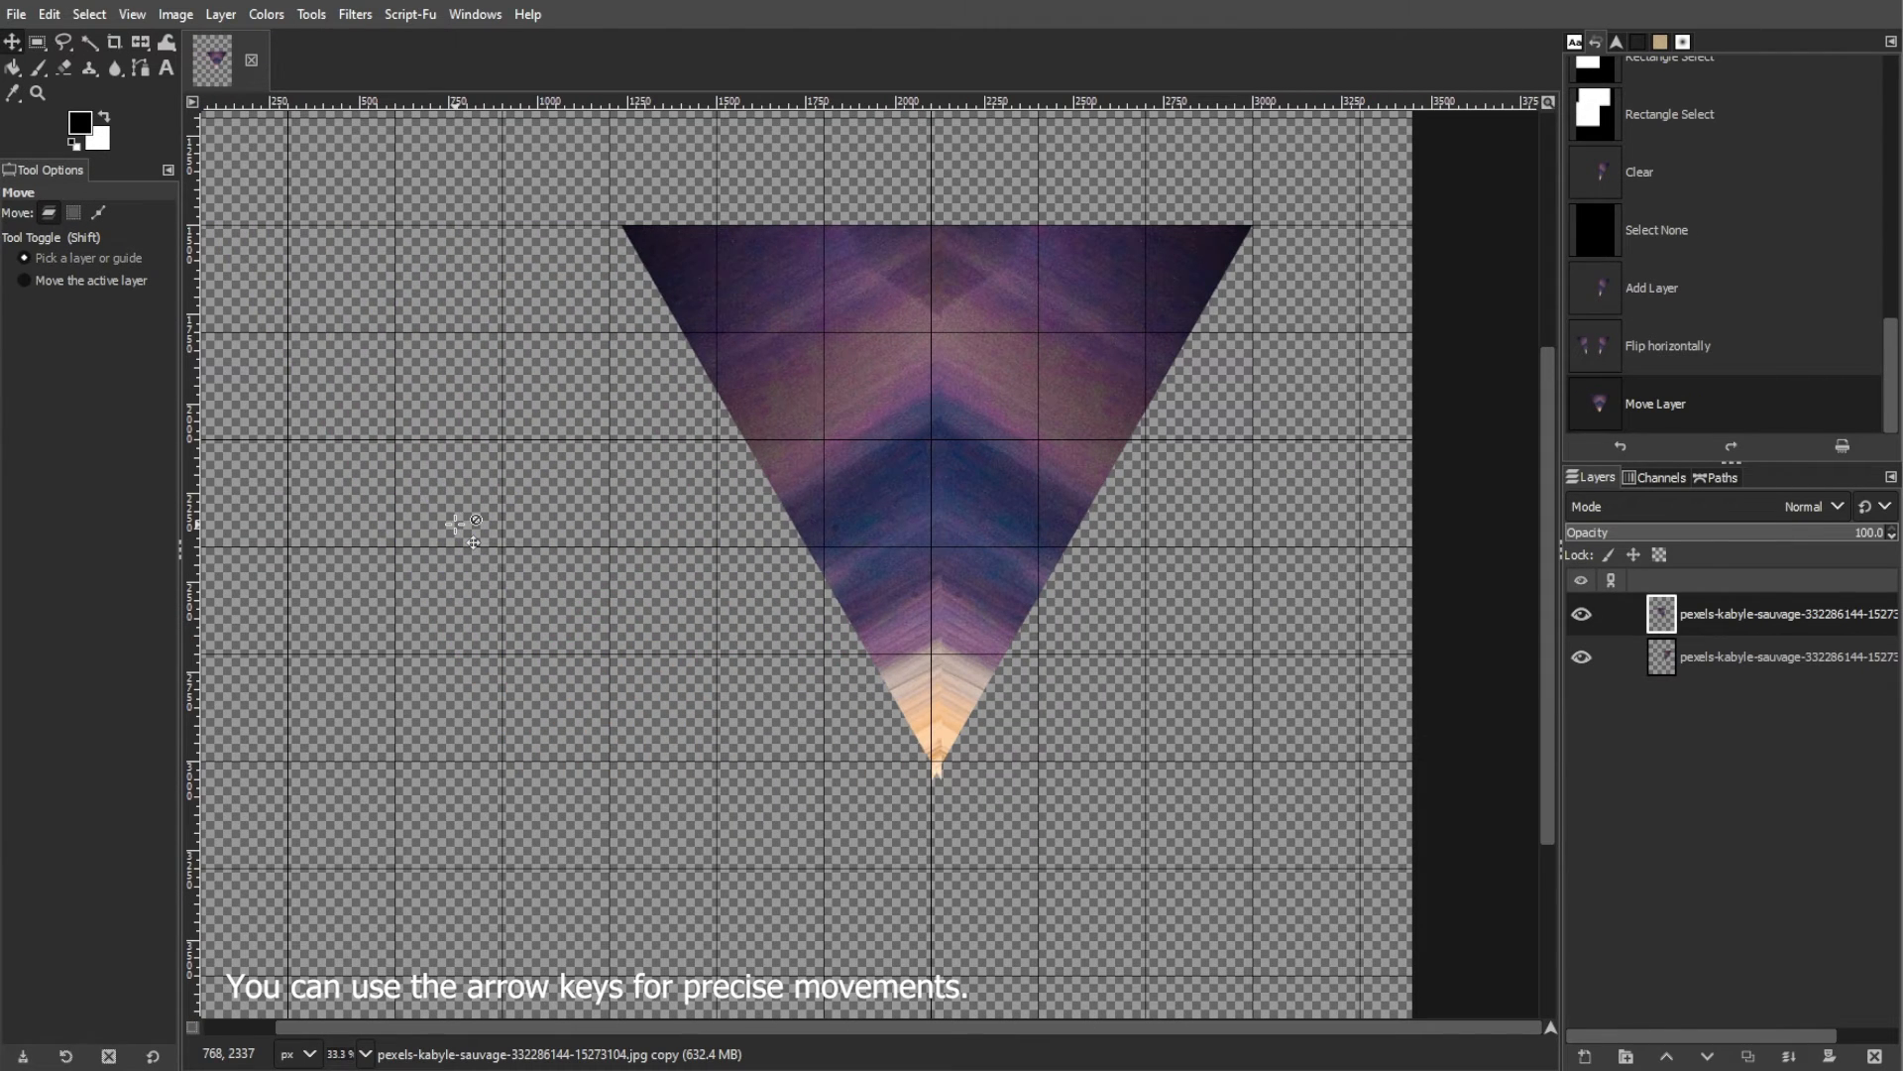
{"action": "scroll", "coordinate": [1011, 754], "scroll_direction": "up", "scroll_amount": 3}
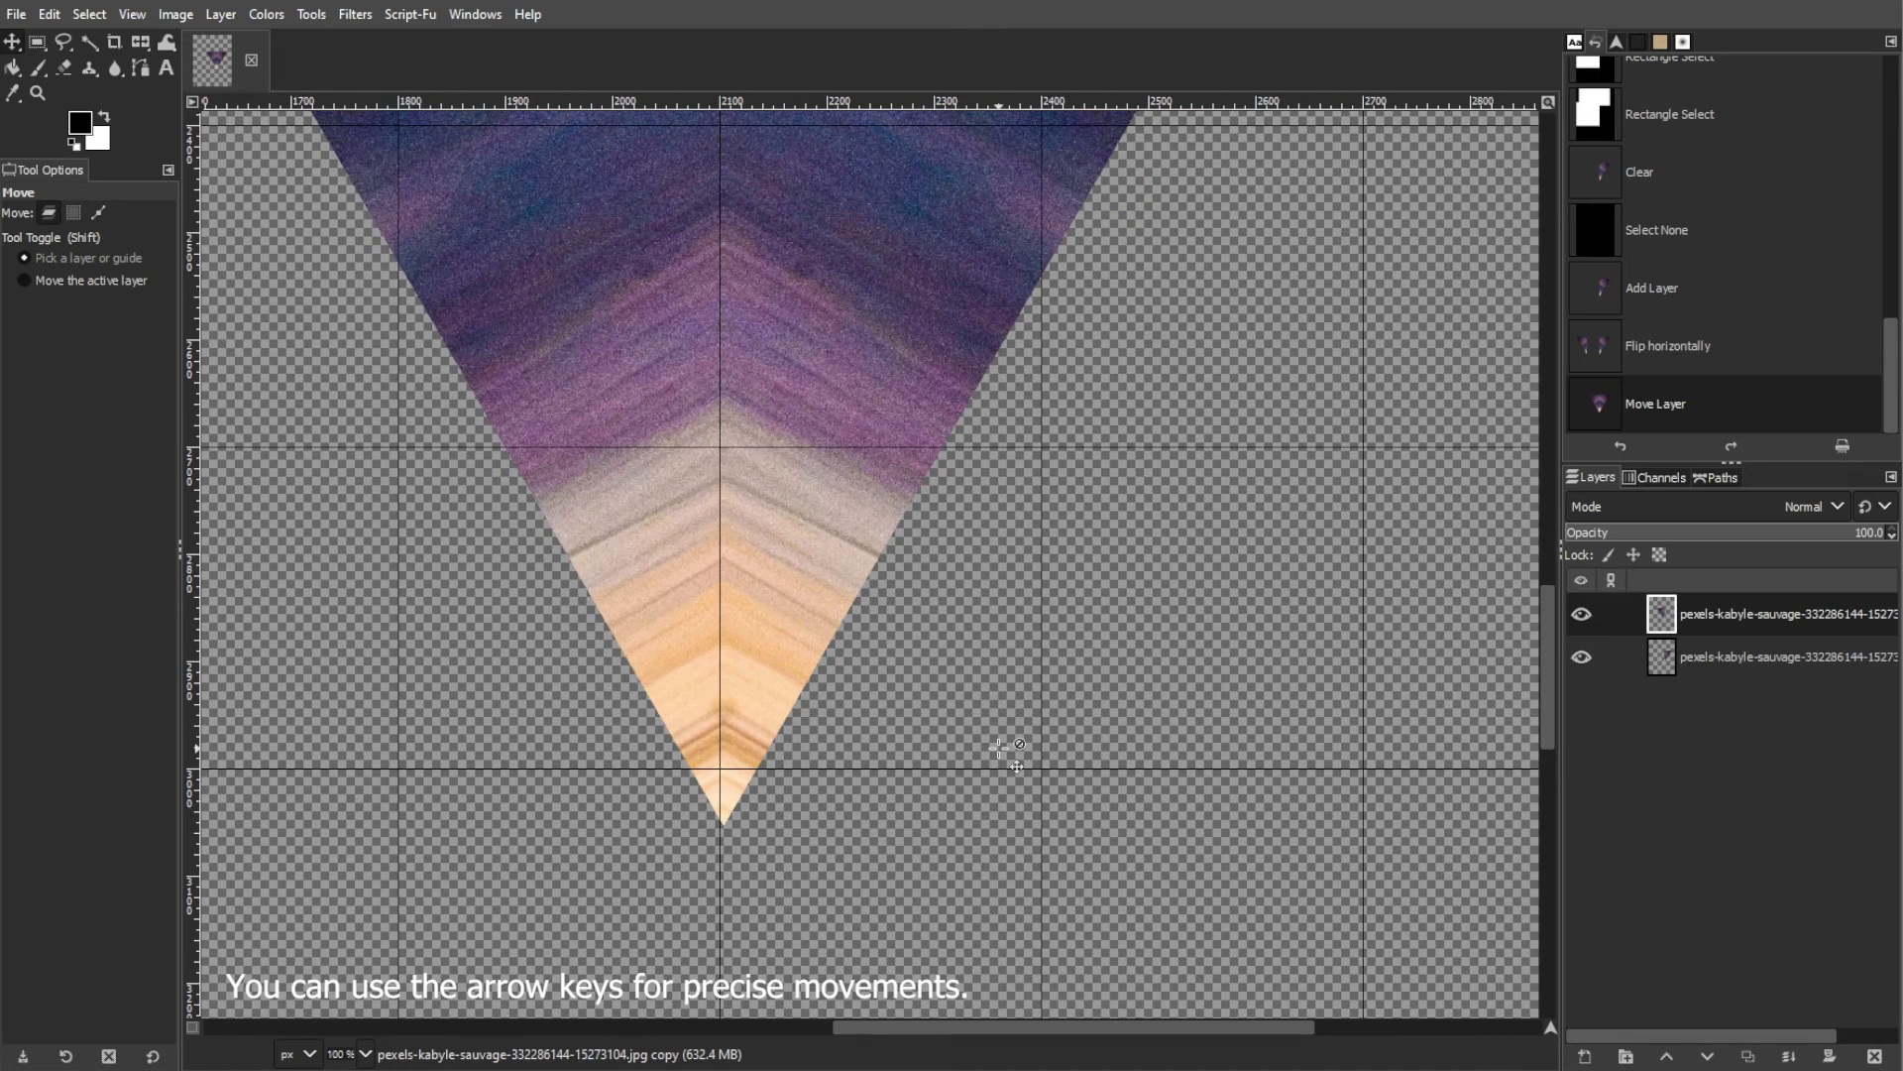
Merge the flipped triangle half down into the original and duplicate the merged triangle layer
{"action": "scroll", "coordinate": [1006, 751], "scroll_direction": "down", "scroll_amount": 4}
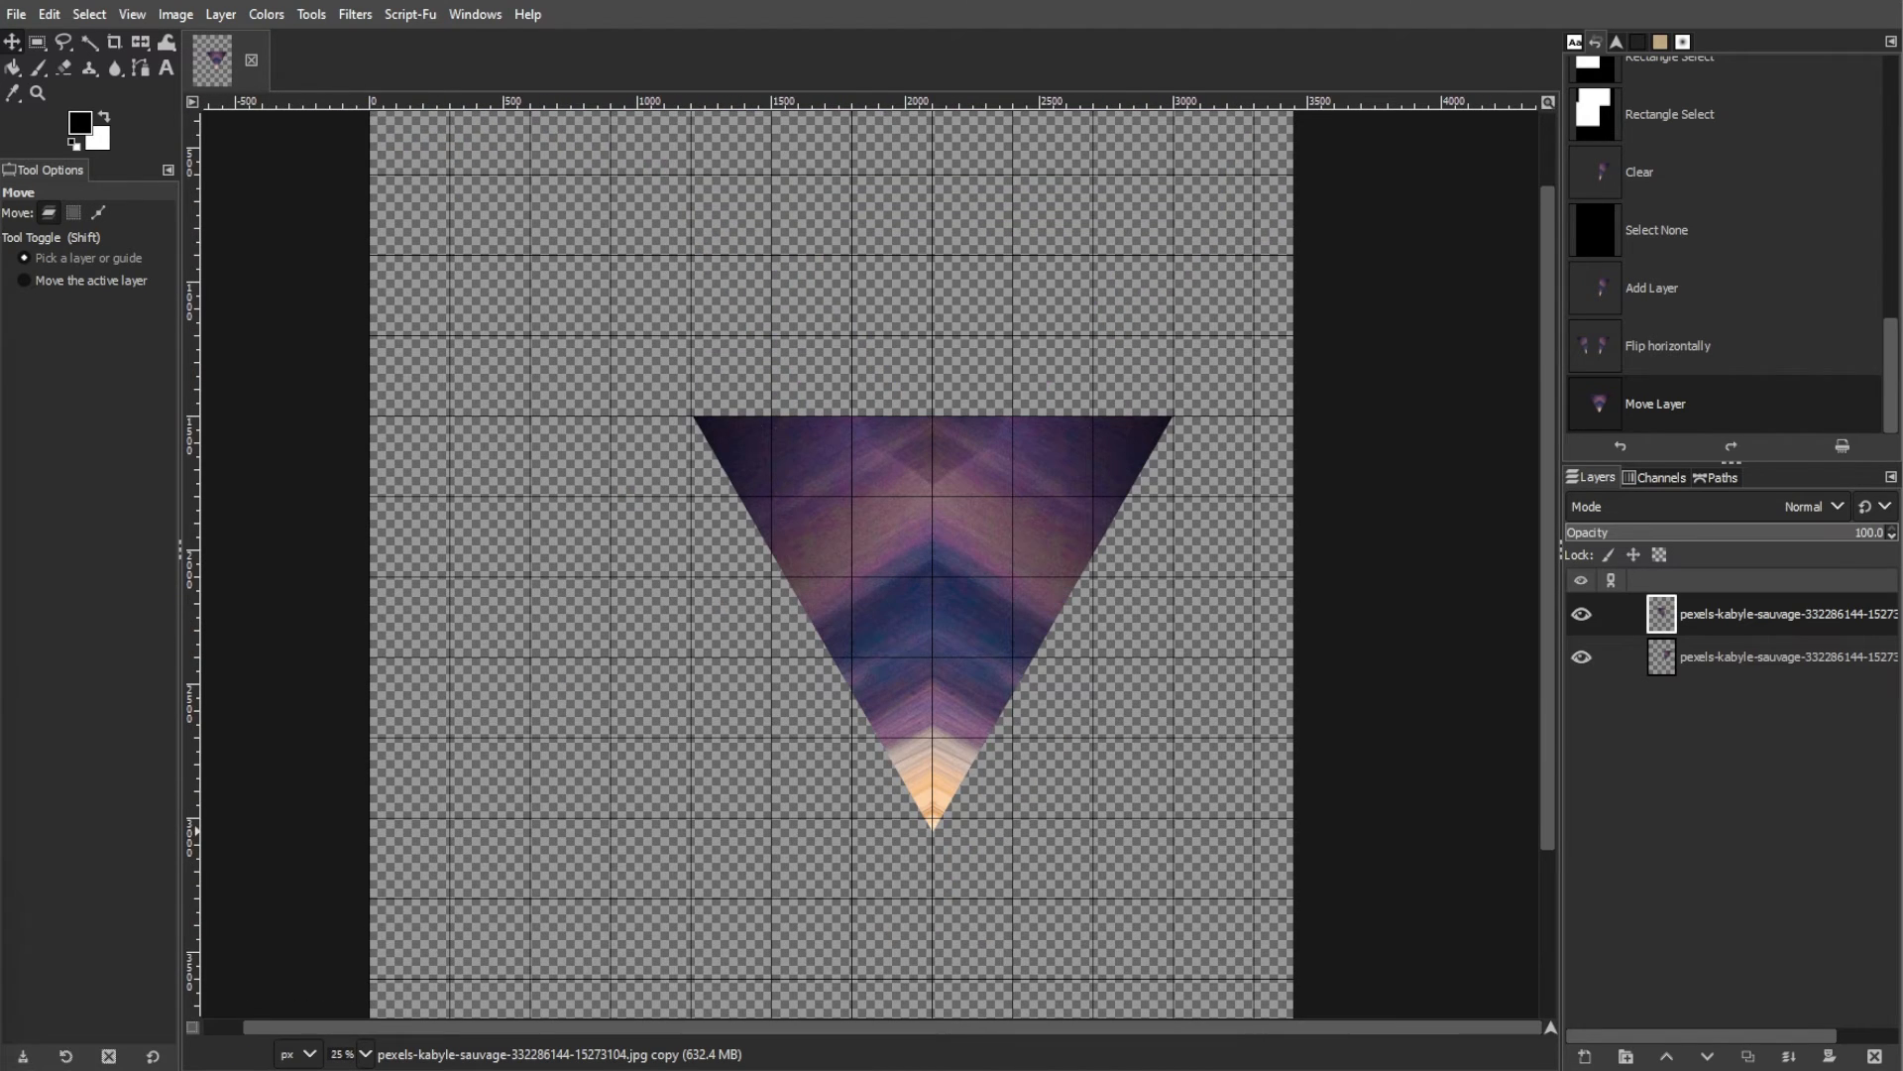
{"action": "left_click", "coordinate": [220, 14]}
{"action": "left_click", "coordinate": [238, 150]}
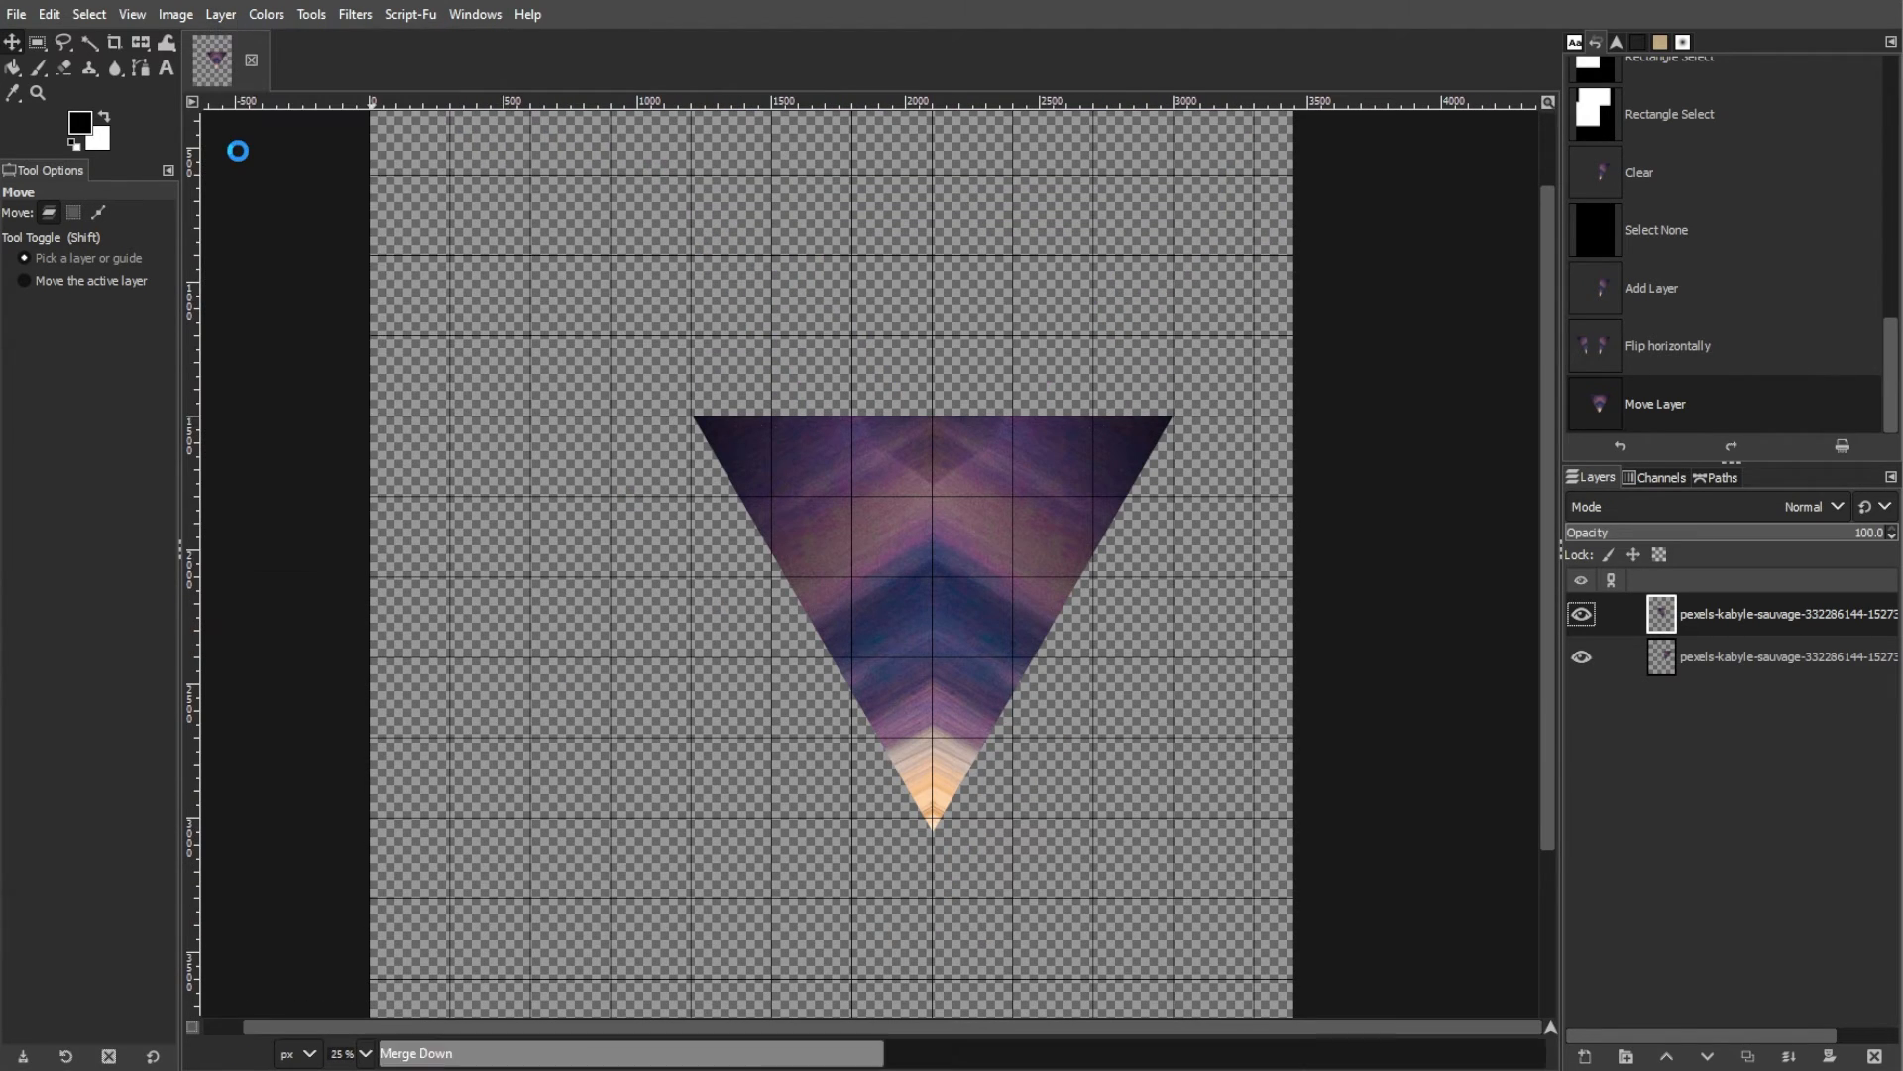
{"action": "right_click", "coordinate": [1751, 607]}
{"action": "left_click", "coordinate": [1615, 211]}
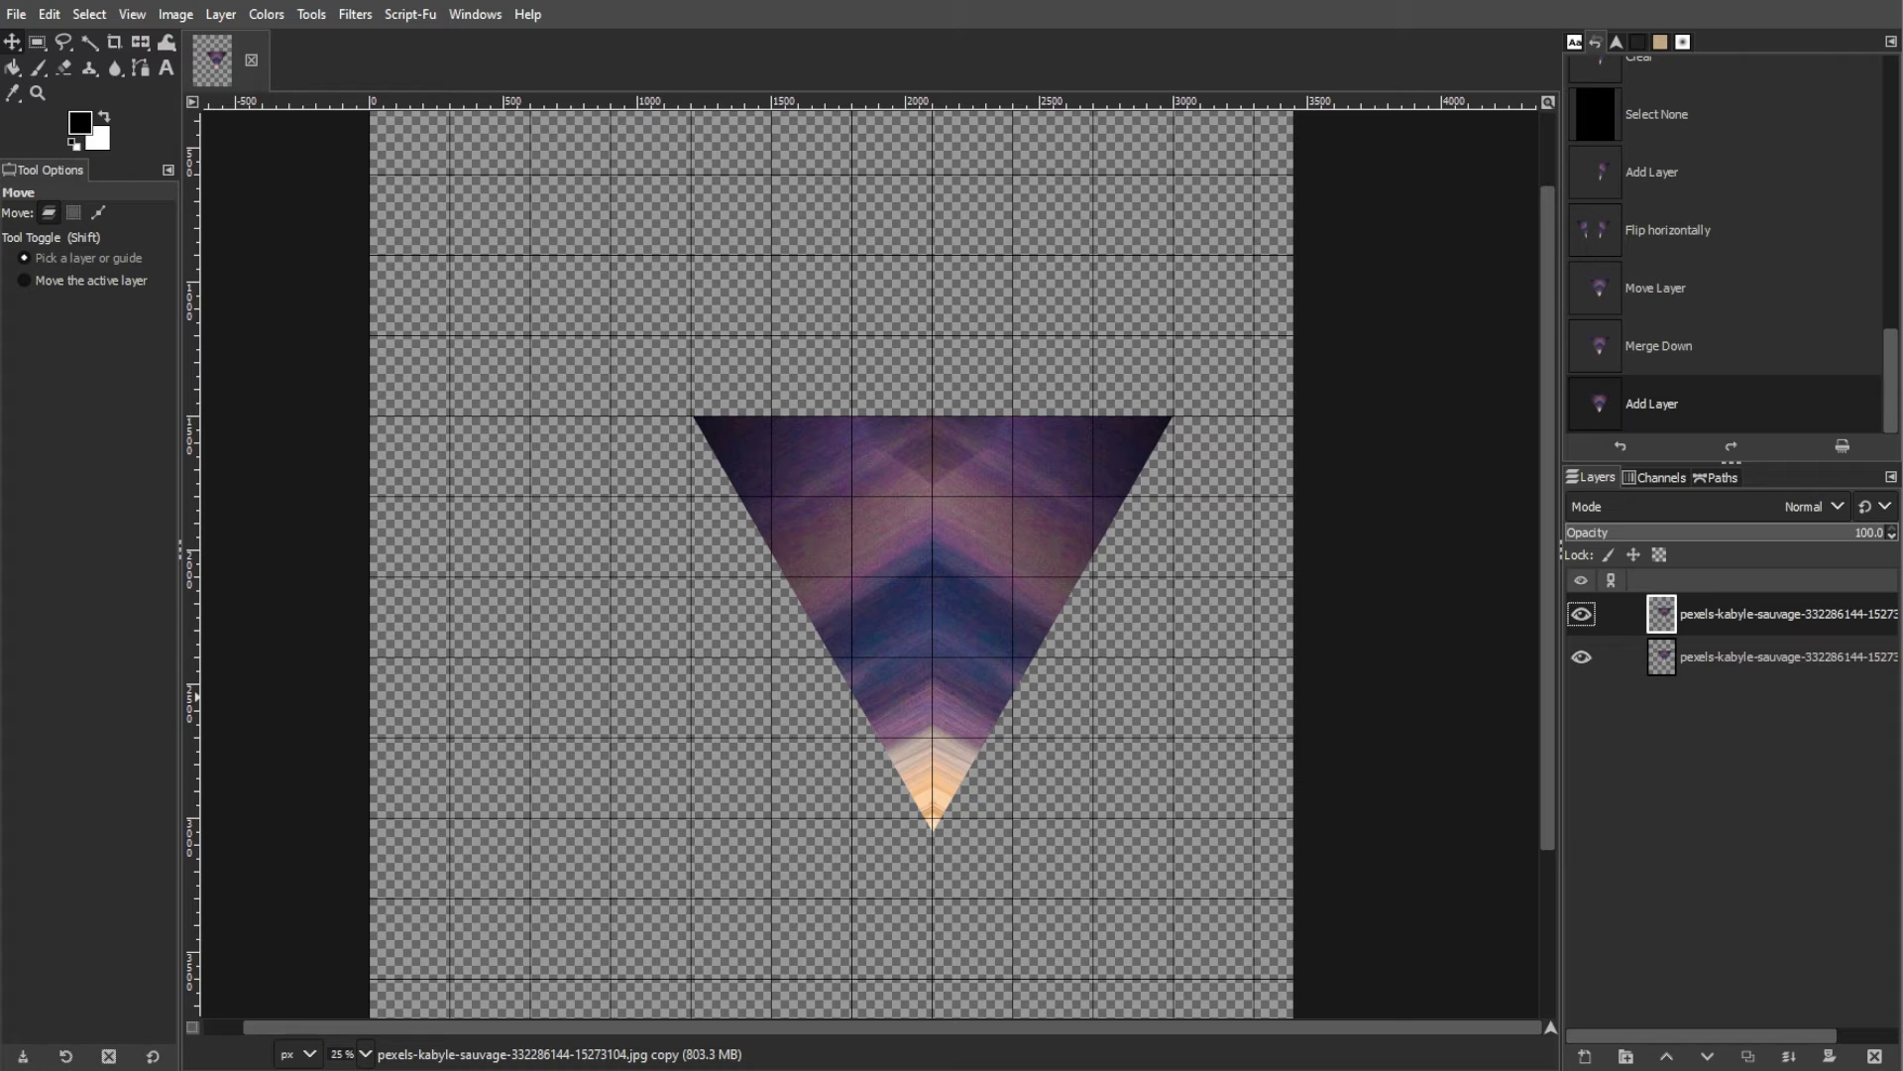
Rotate the duplicated triangle by 60° about its center
{"action": "left_click", "coordinate": [145, 45]}
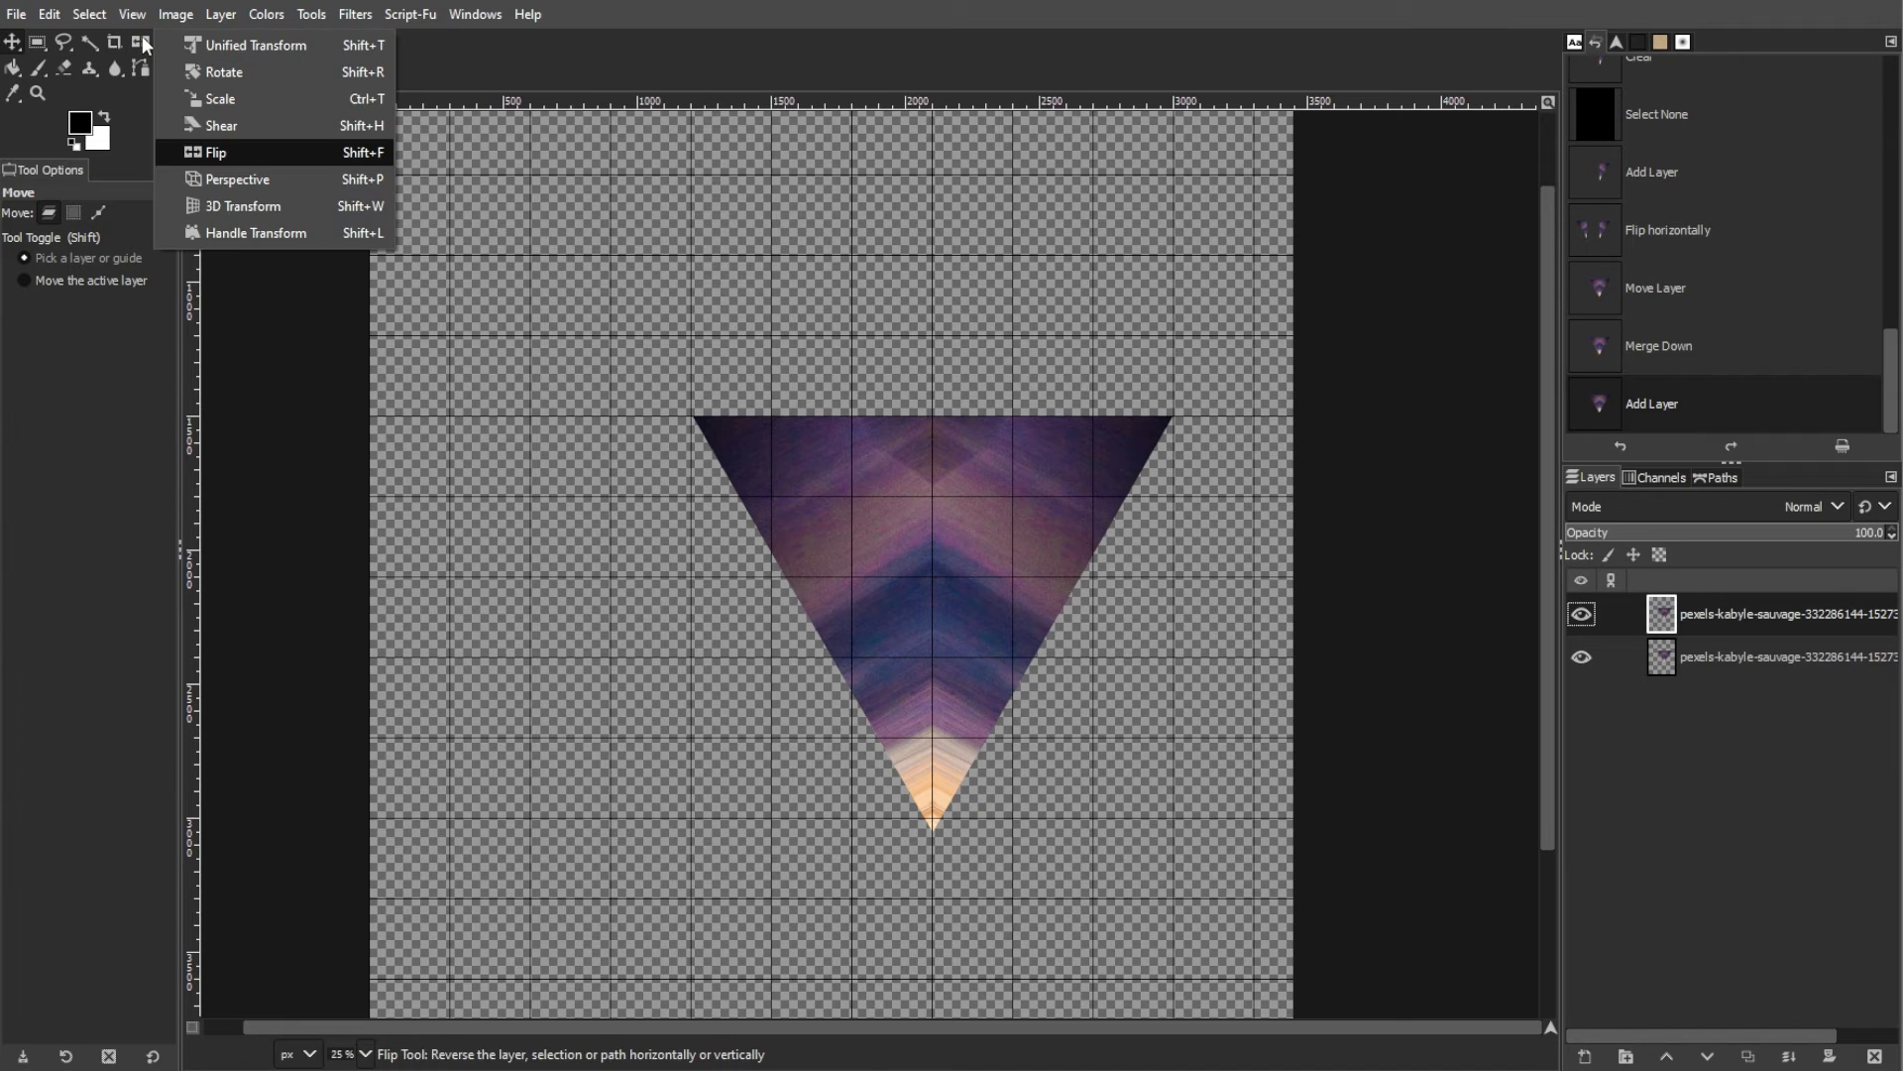
{"action": "left_click", "coordinate": [194, 69]}
{"action": "left_click", "coordinate": [893, 510]}
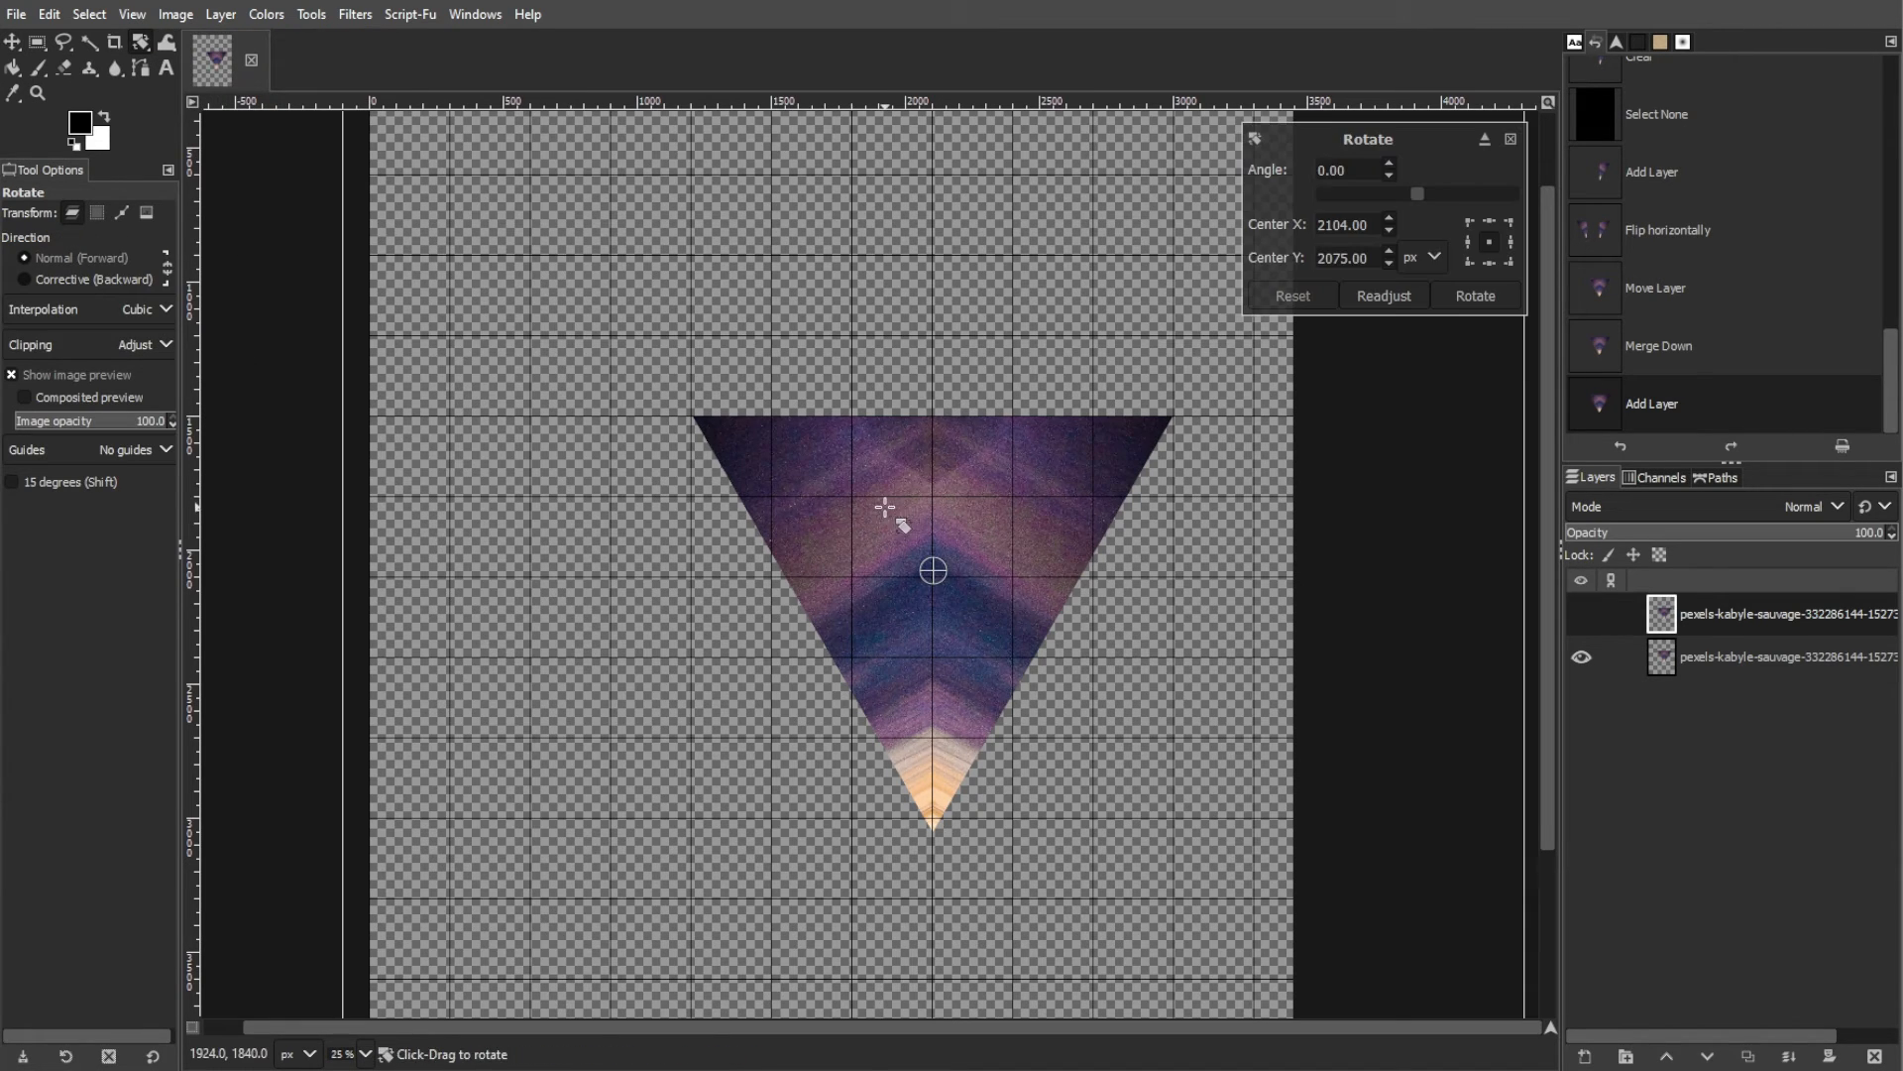
{"action": "type", "text": "60"}
{"action": "key", "text": "Return"}
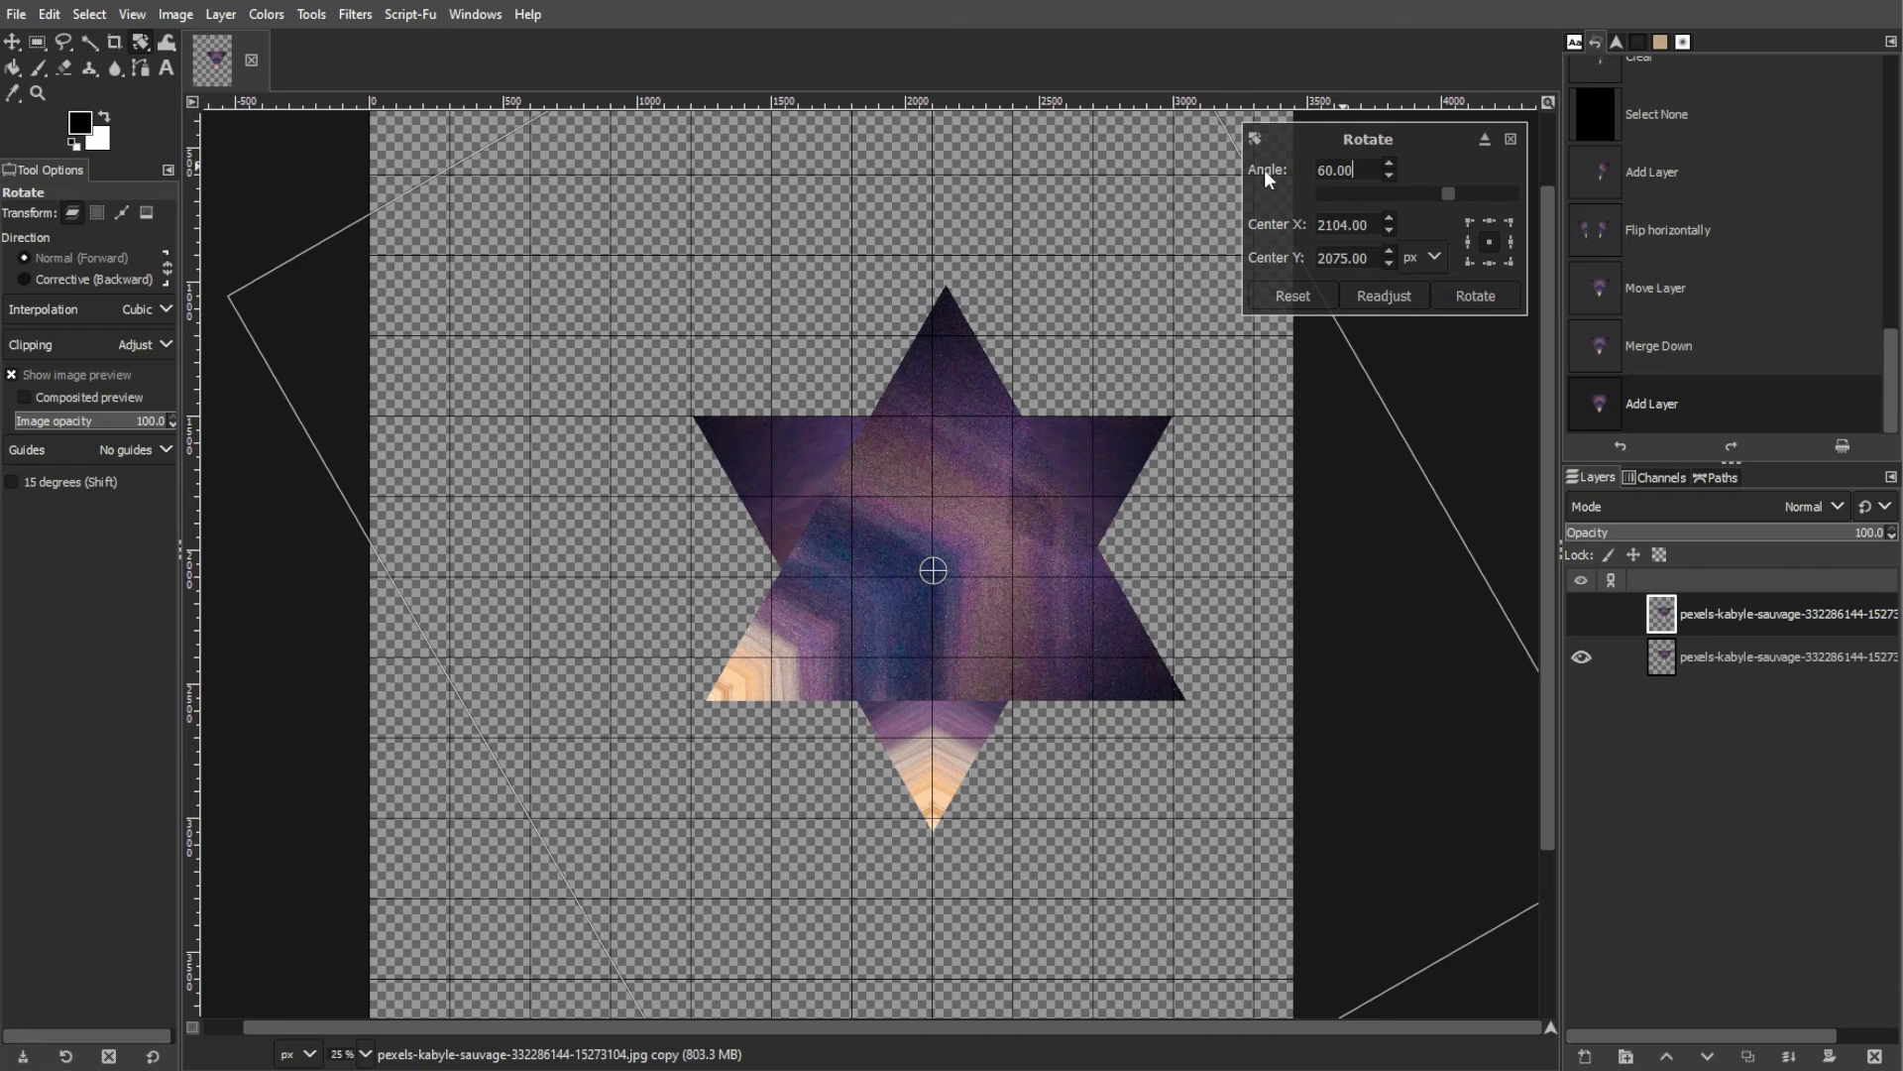
{"action": "left_click", "coordinate": [1485, 302]}
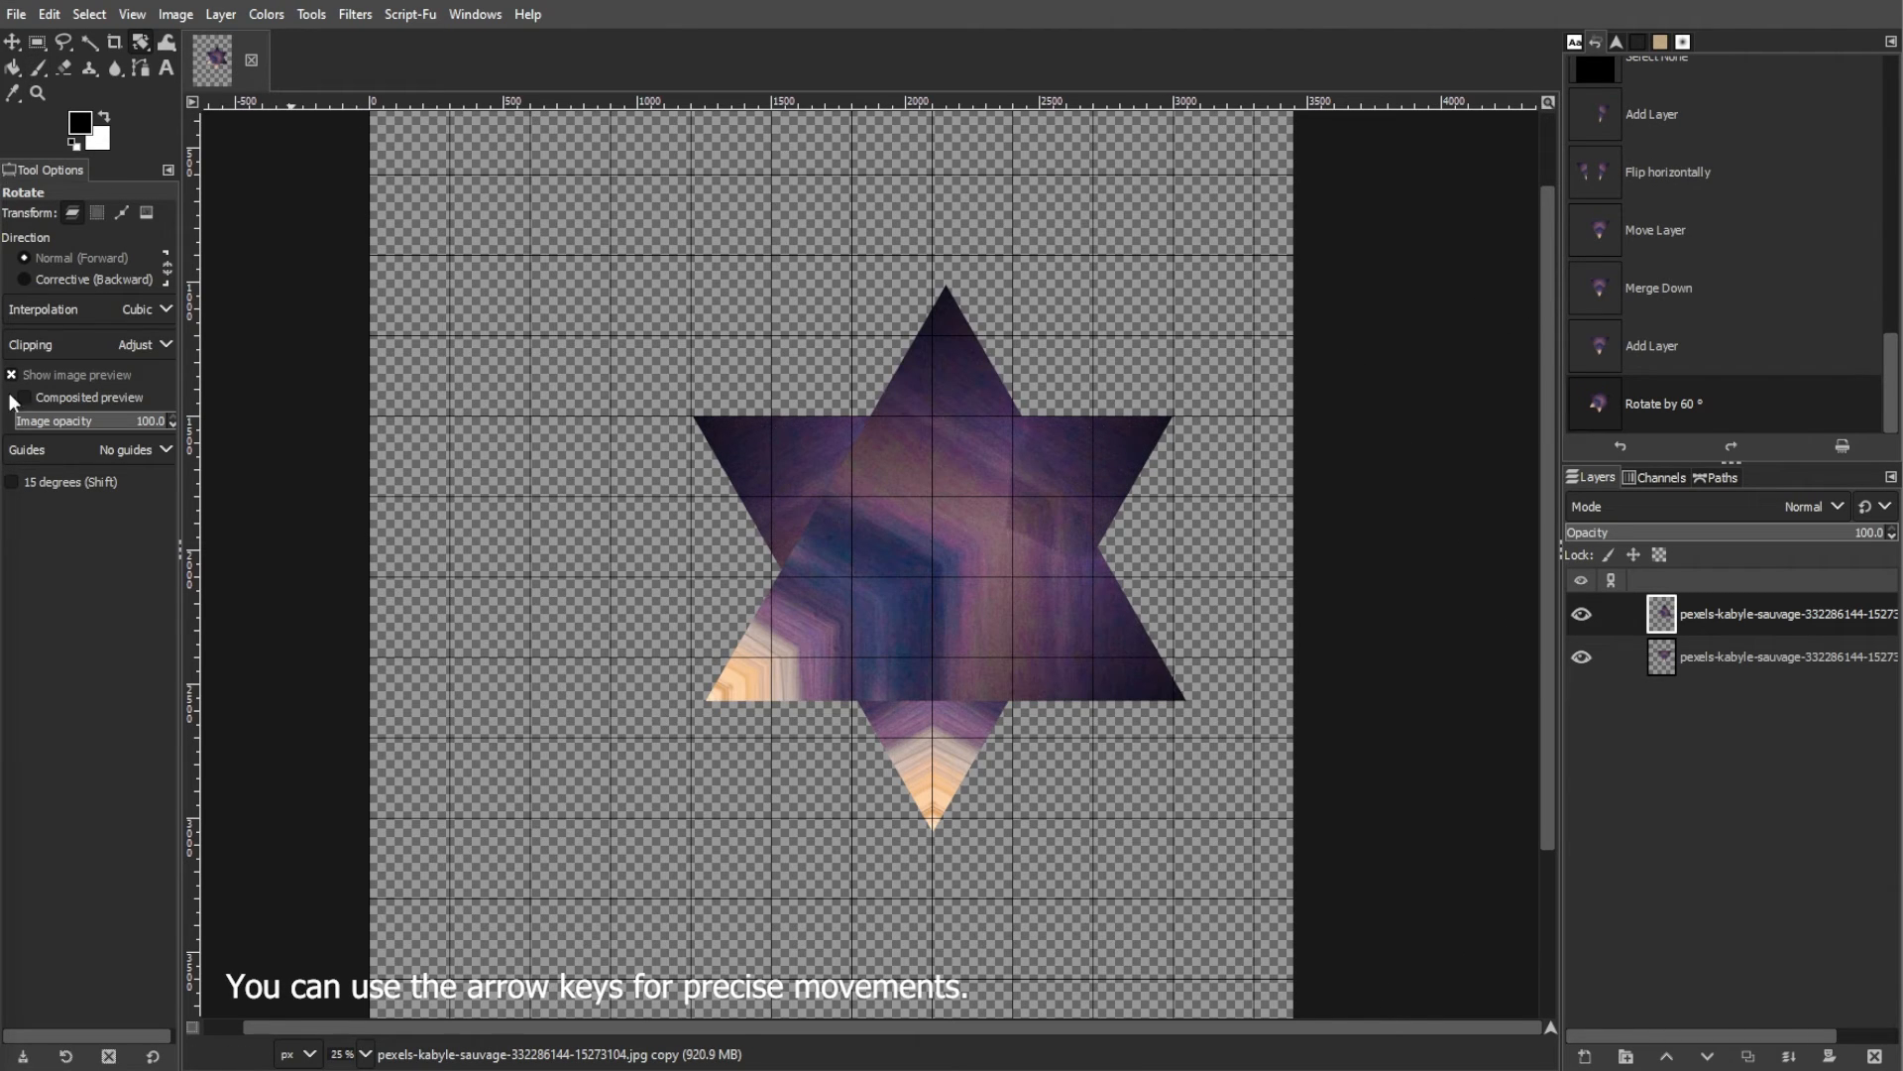
Move the rotated triangle against the original's right slanted edge, nudging it up and left until no gap remains between them
{"action": "left_click", "coordinate": [12, 44]}
{"action": "left_click_drag", "start_coordinate": [1080, 624], "coordinate": [1190, 671]}
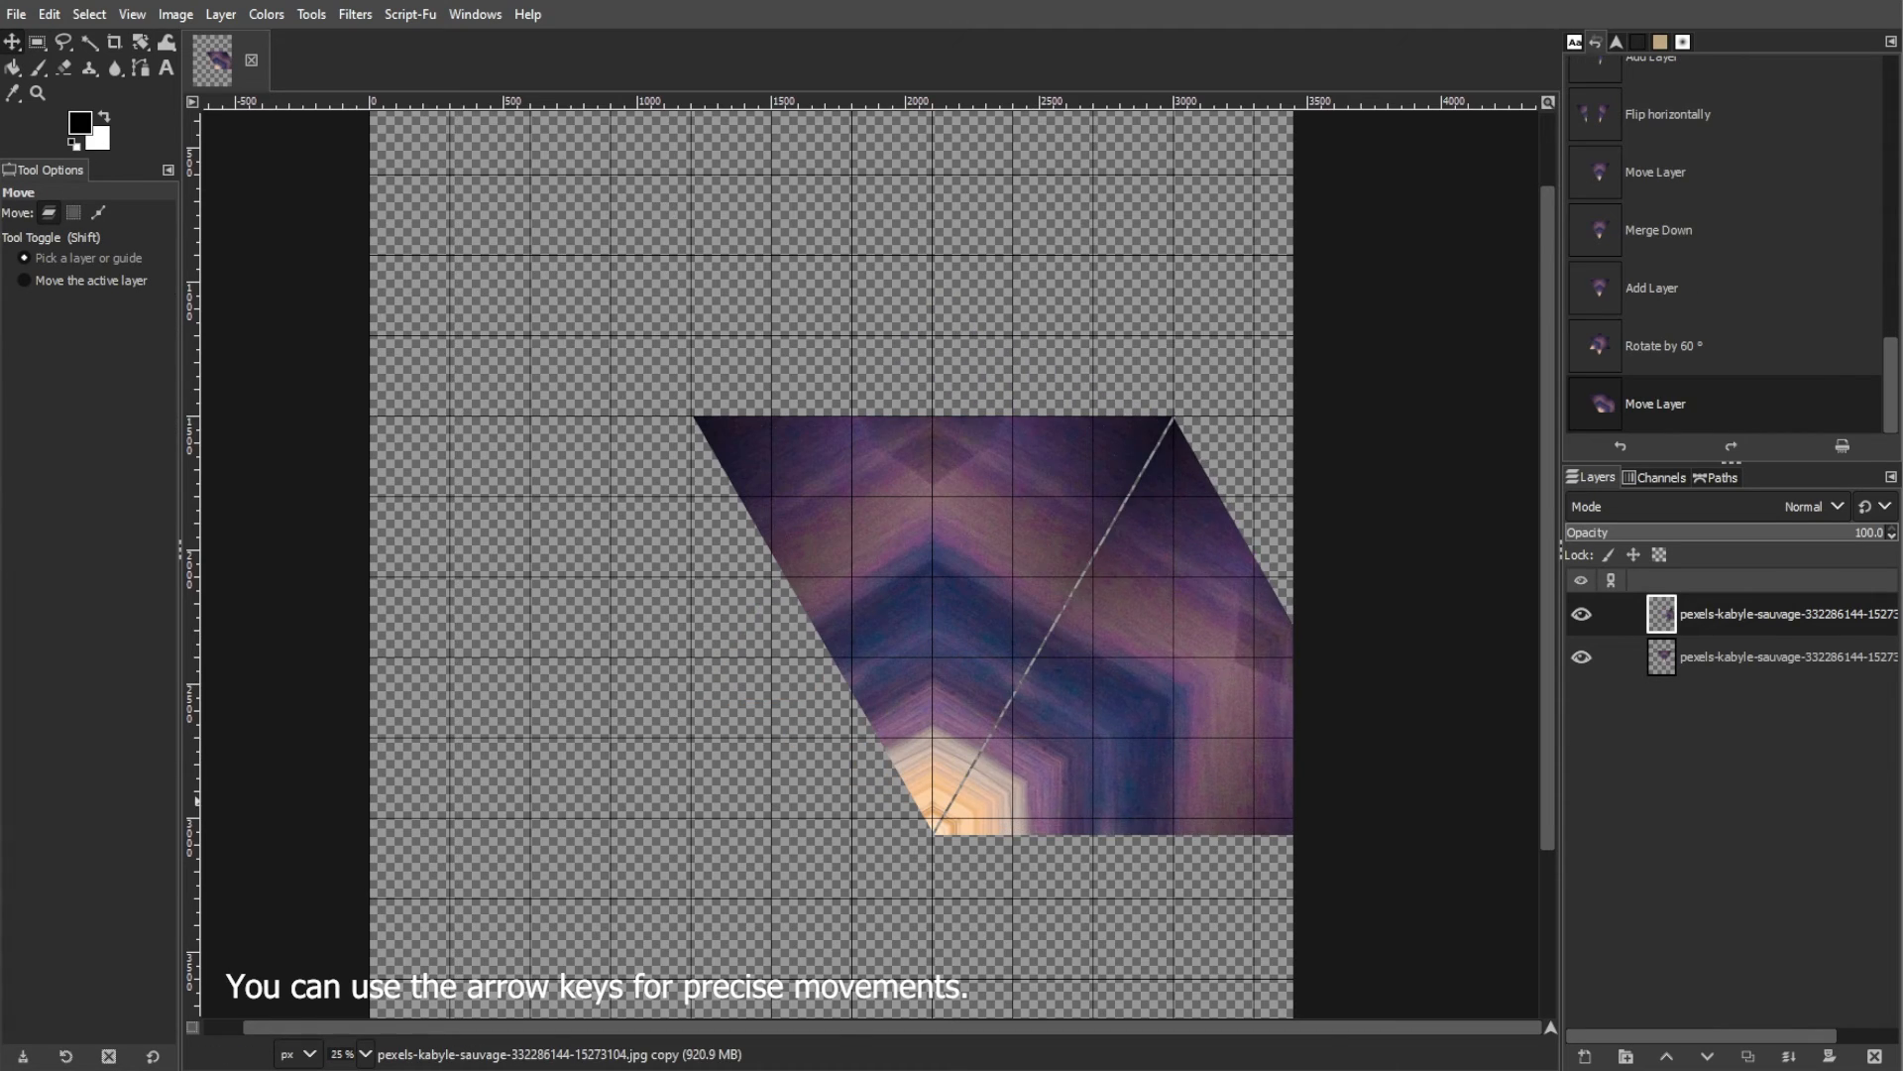
{"action": "key", "text": "1"}
{"action": "left_click_drag", "start_coordinate": [991, 777], "coordinate": [990, 767]}
{"action": "key", "text": "Up"}
{"action": "key", "text": "Up"}
{"action": "key", "text": "Up"}
{"action": "key", "text": "Left"}
{"action": "key", "text": "Left"}
{"action": "key", "text": "Left"}
{"action": "key", "text": "Left"}
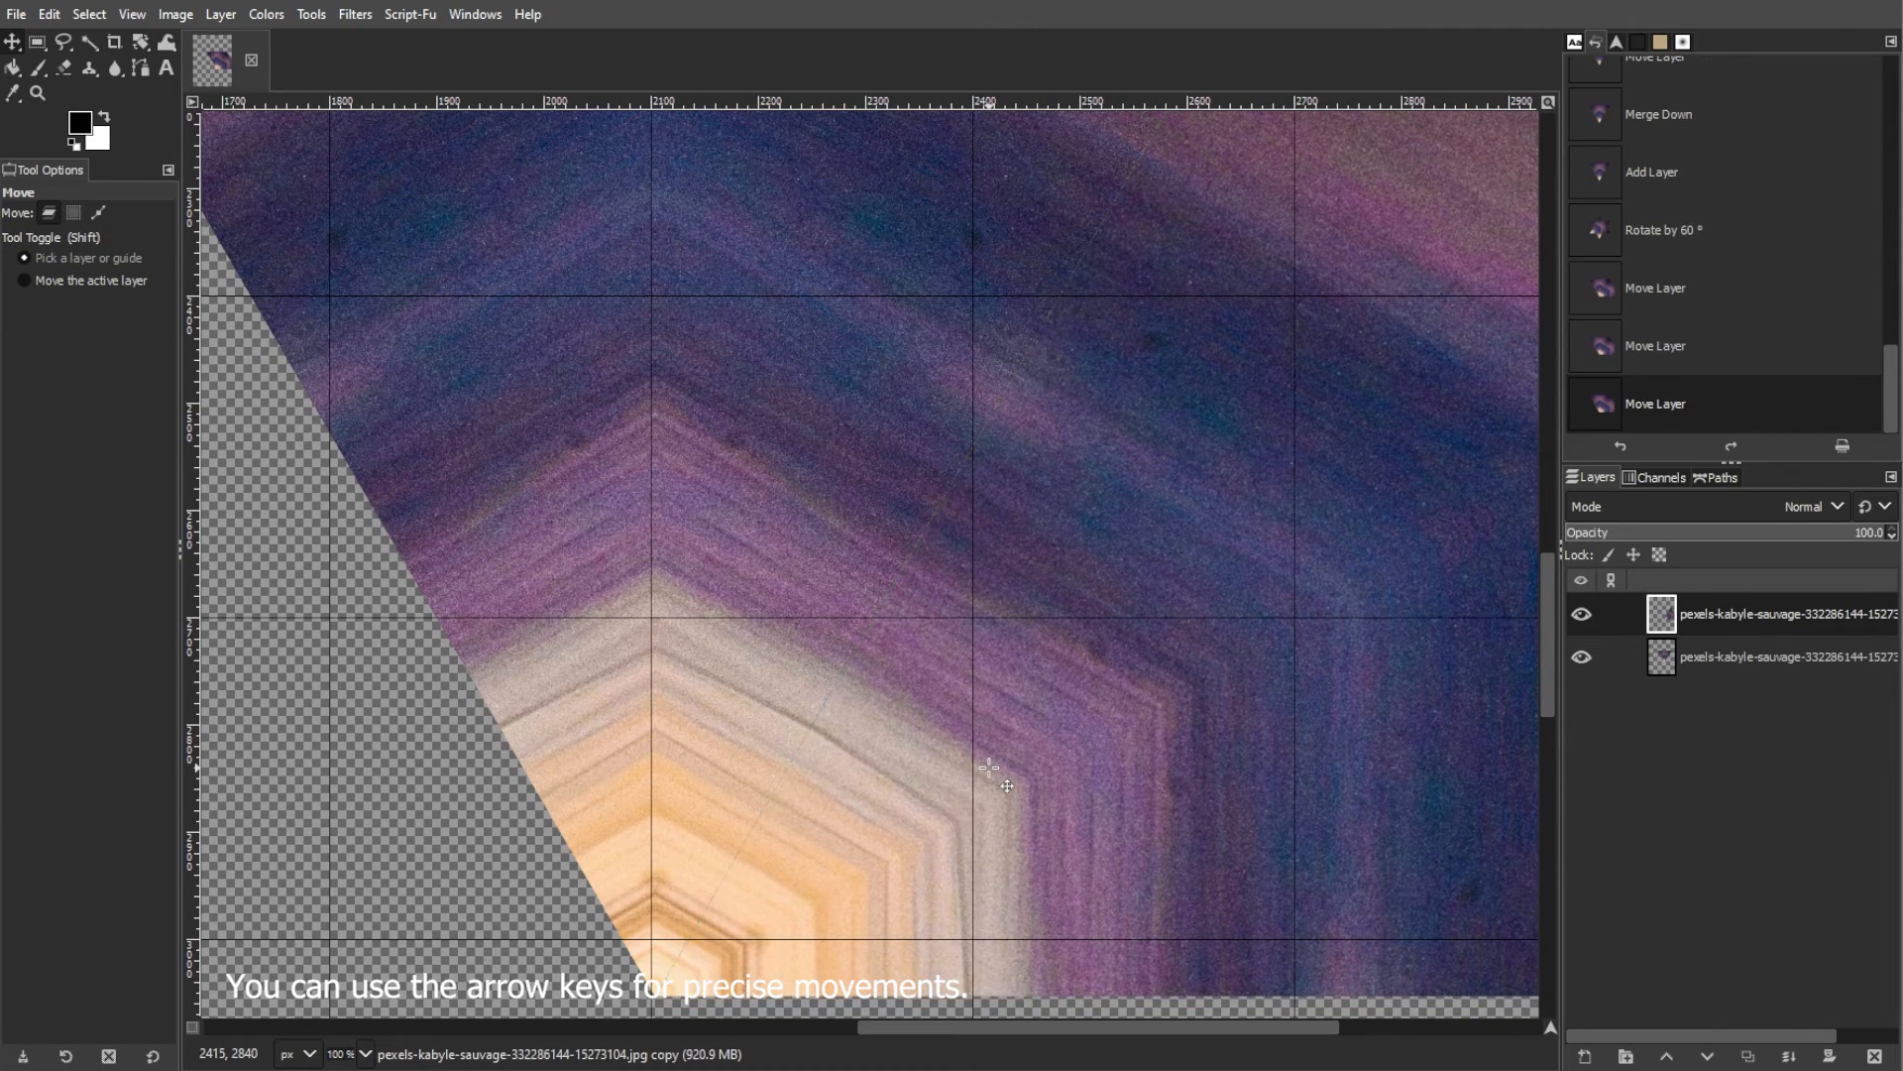
Merge the two triangles into one layer and move the resulting parallelogram left so it lies fully inside the canvas
{"action": "key", "text": "shift+ctrl+j"}
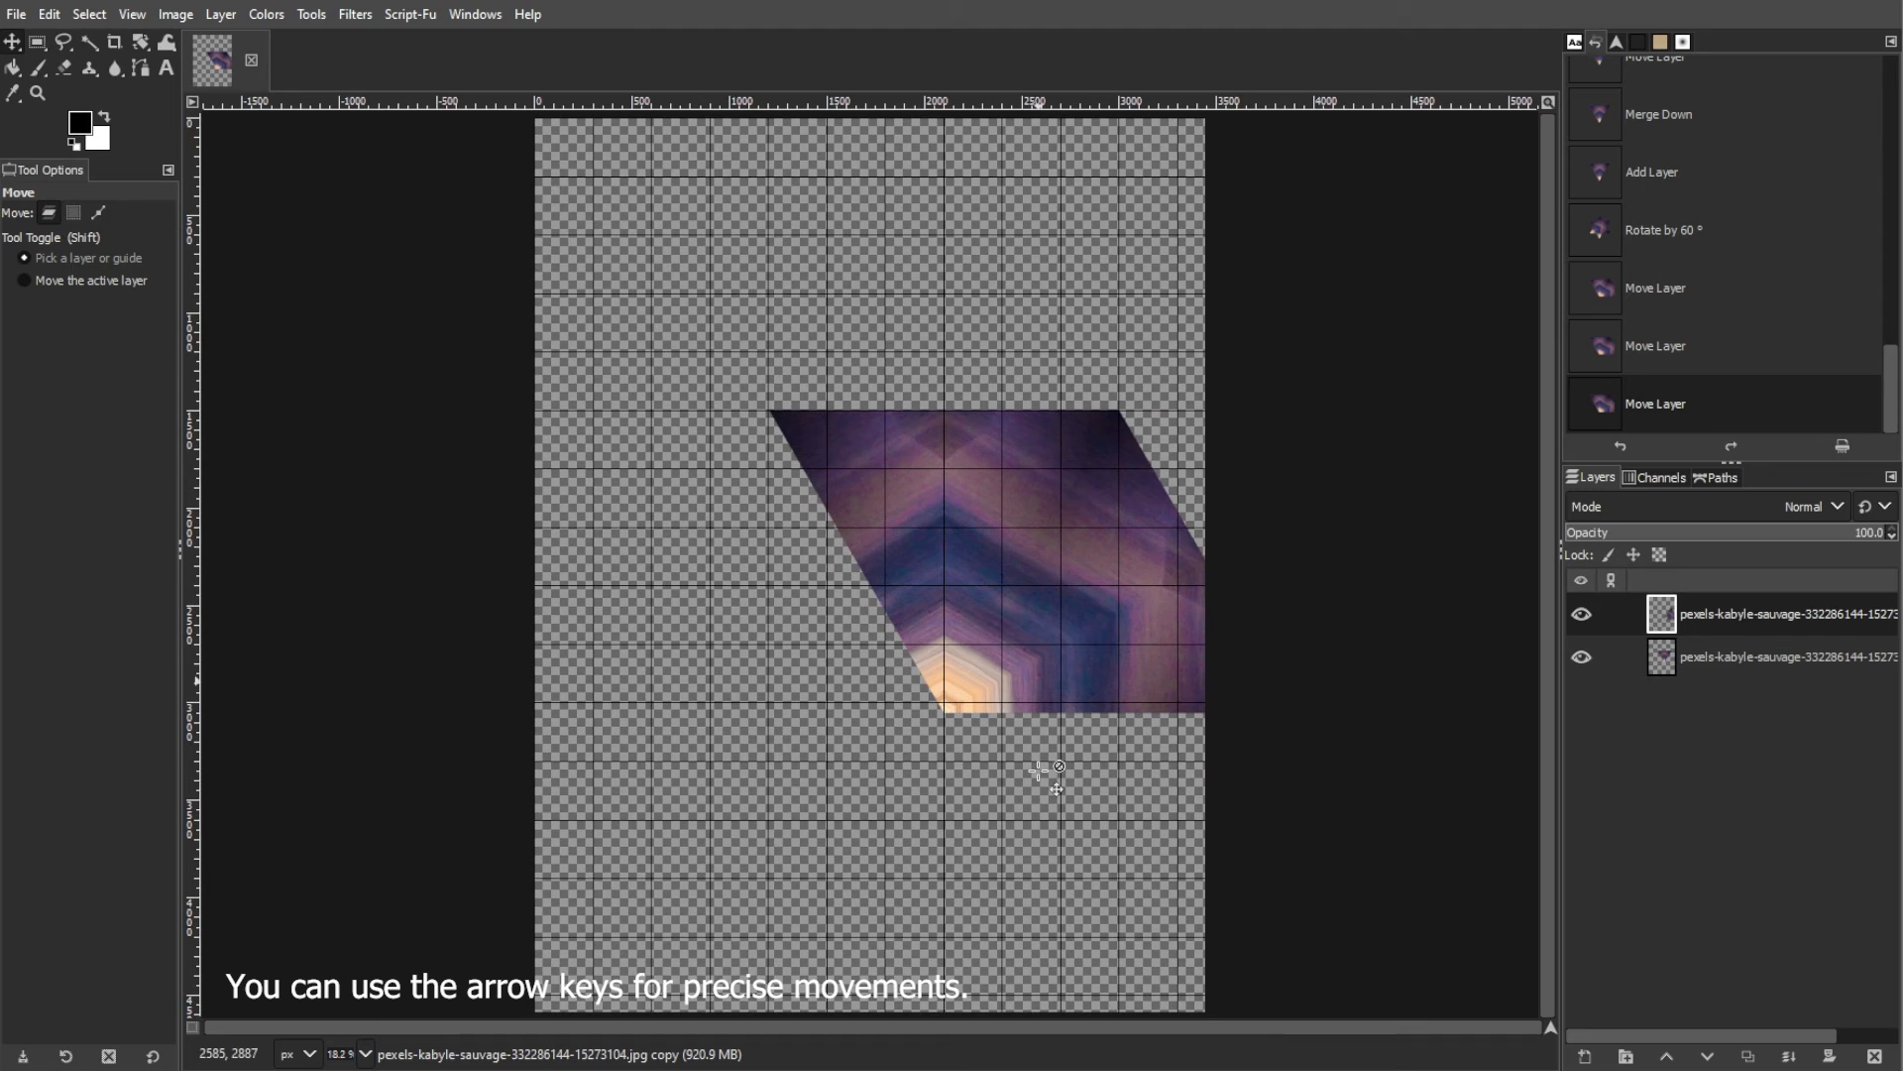
{"action": "left_click", "coordinate": [1788, 1056]}
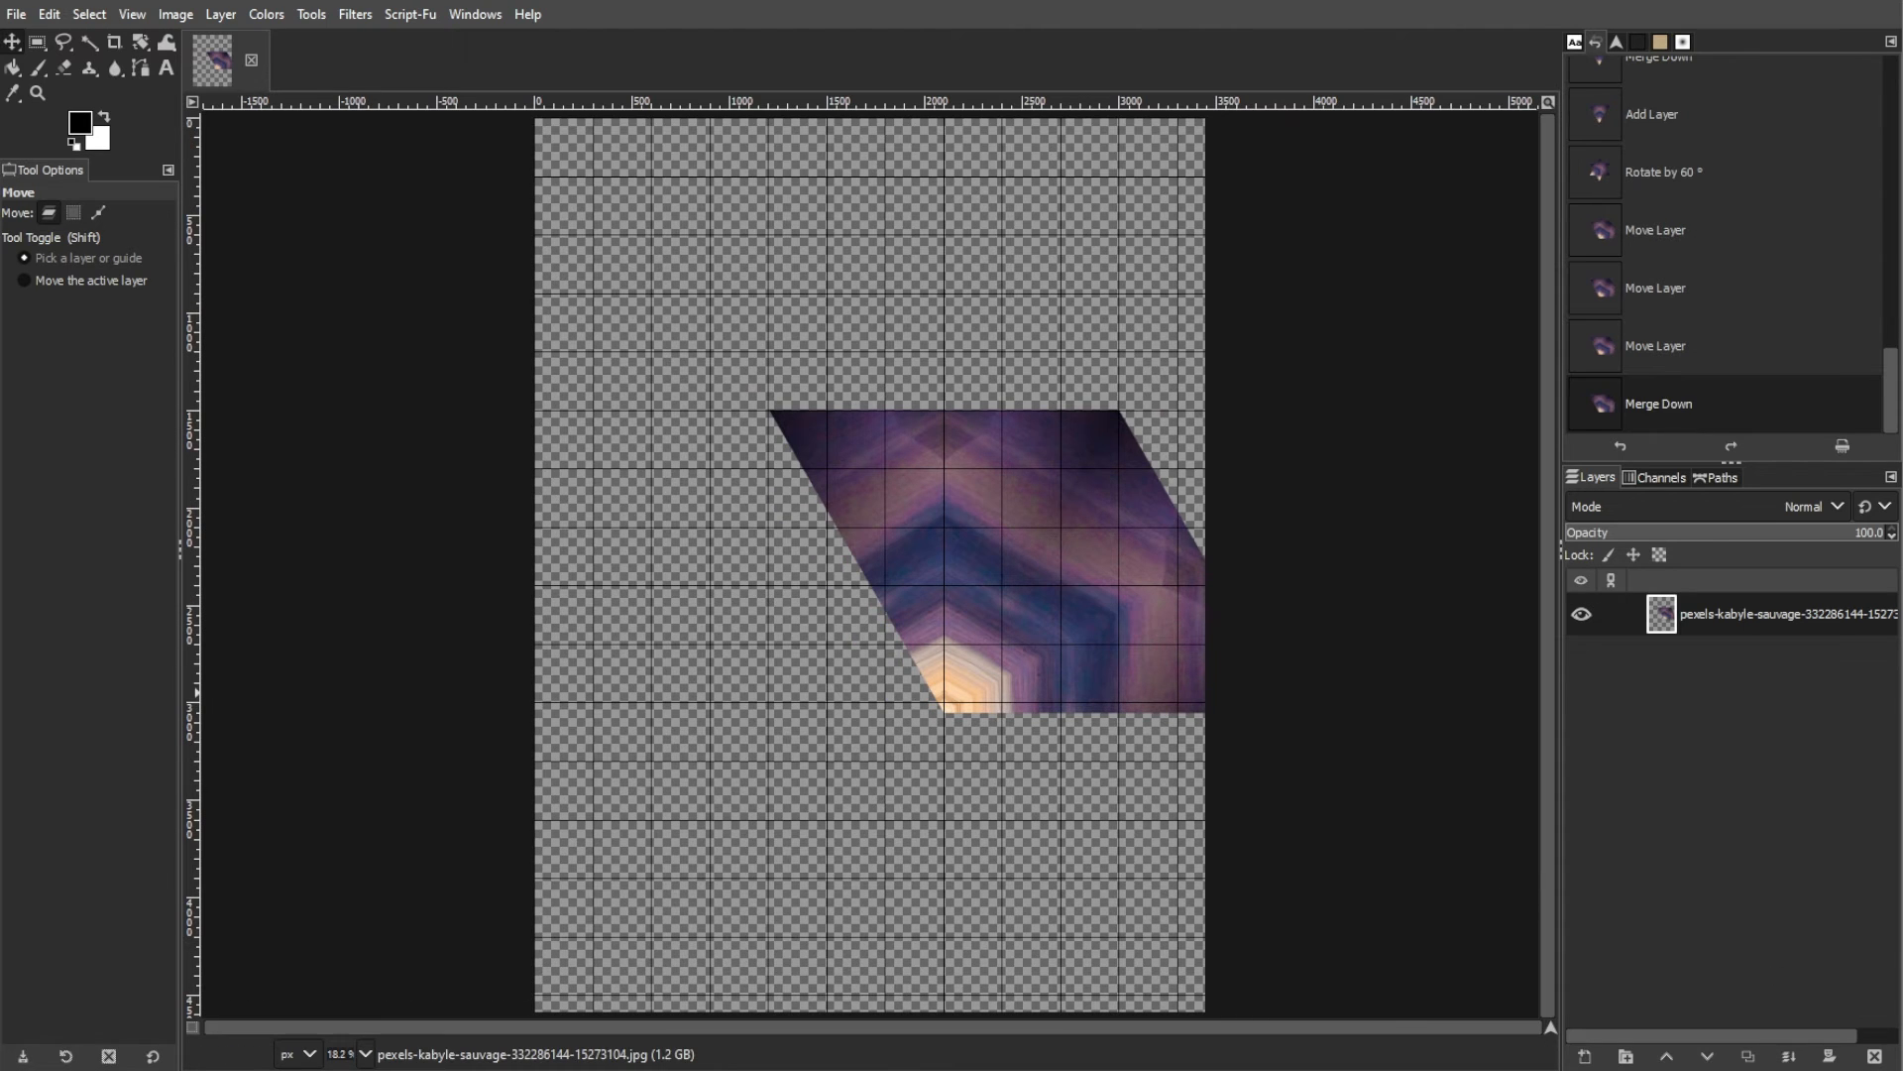
{"action": "left_click_drag", "start_coordinate": [983, 513], "coordinate": [868, 502]}
Duplicate the parallelogram layer and rotate the copy by 120°
{"action": "right_click", "coordinate": [1723, 613]}
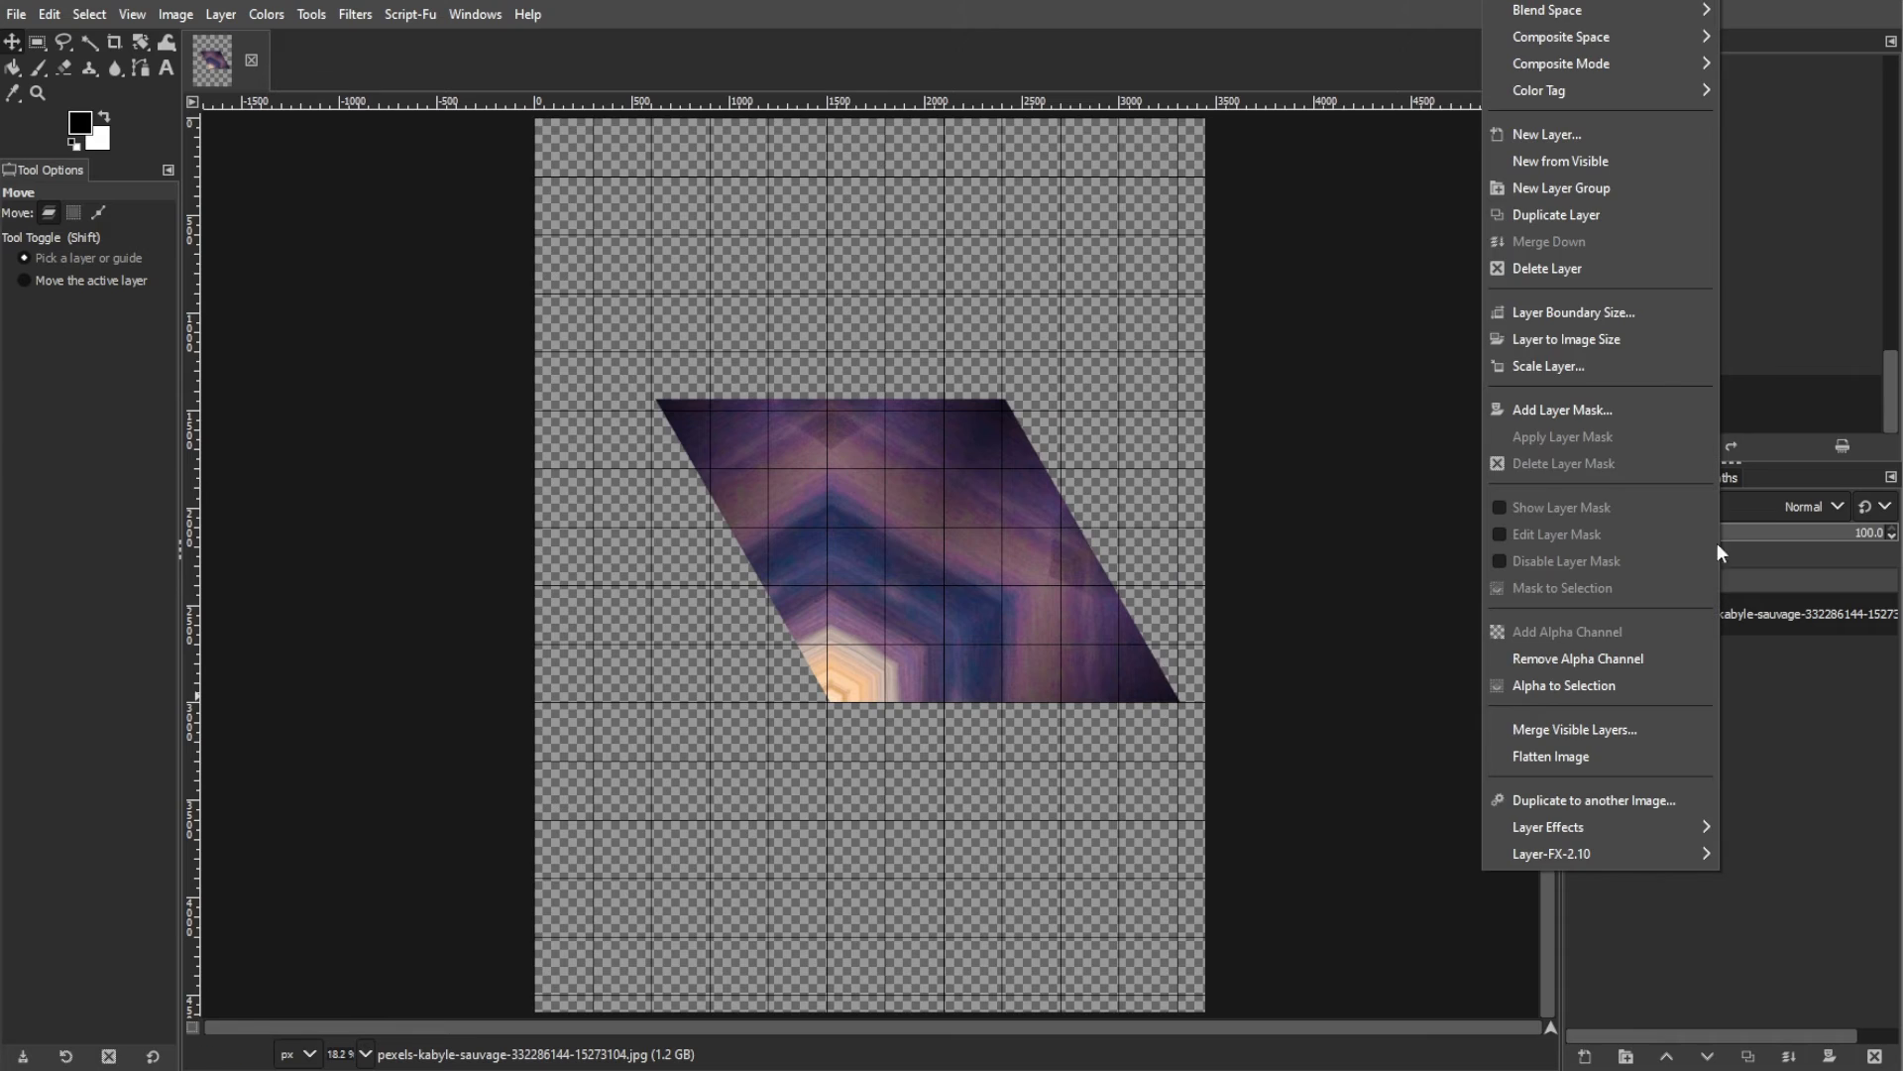
{"action": "left_click", "coordinate": [1604, 217]}
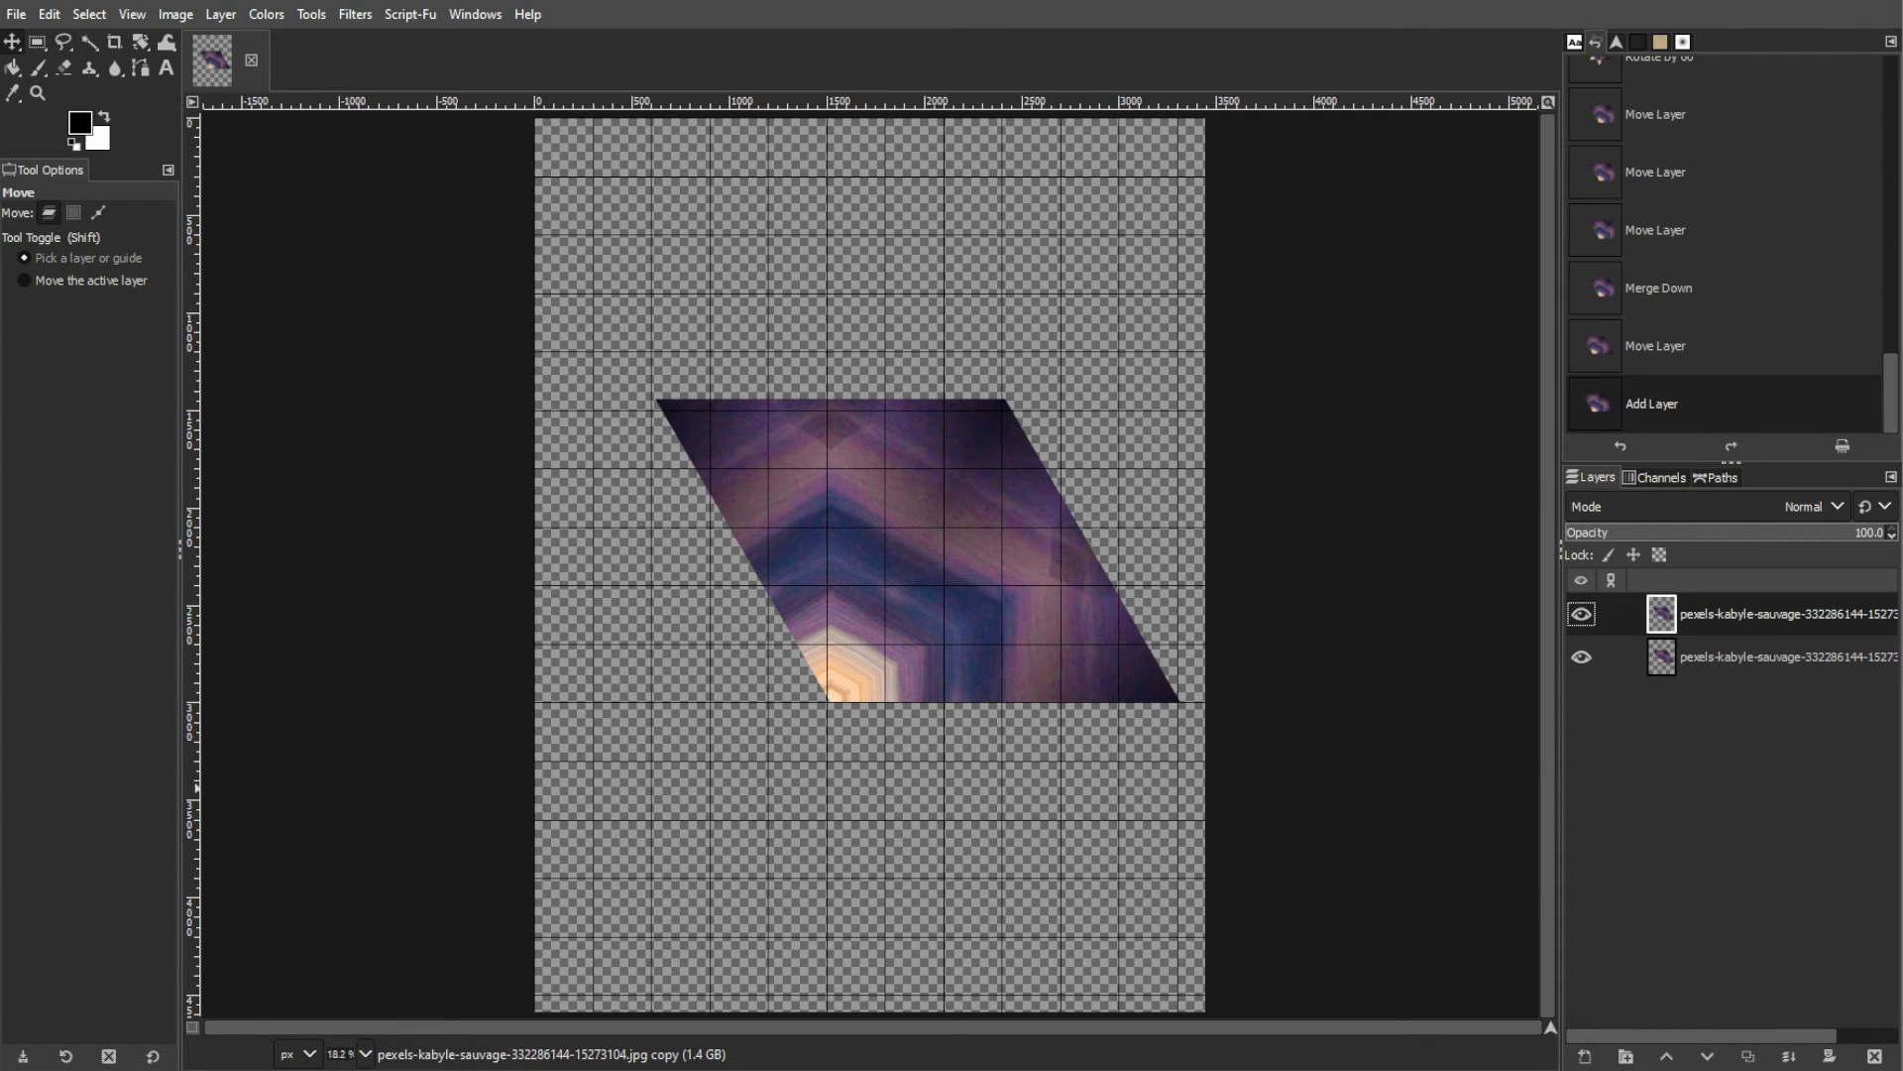
{"action": "left_click", "coordinate": [147, 36]}
{"action": "left_click", "coordinate": [791, 528]}
{"action": "type", "text": "120"}
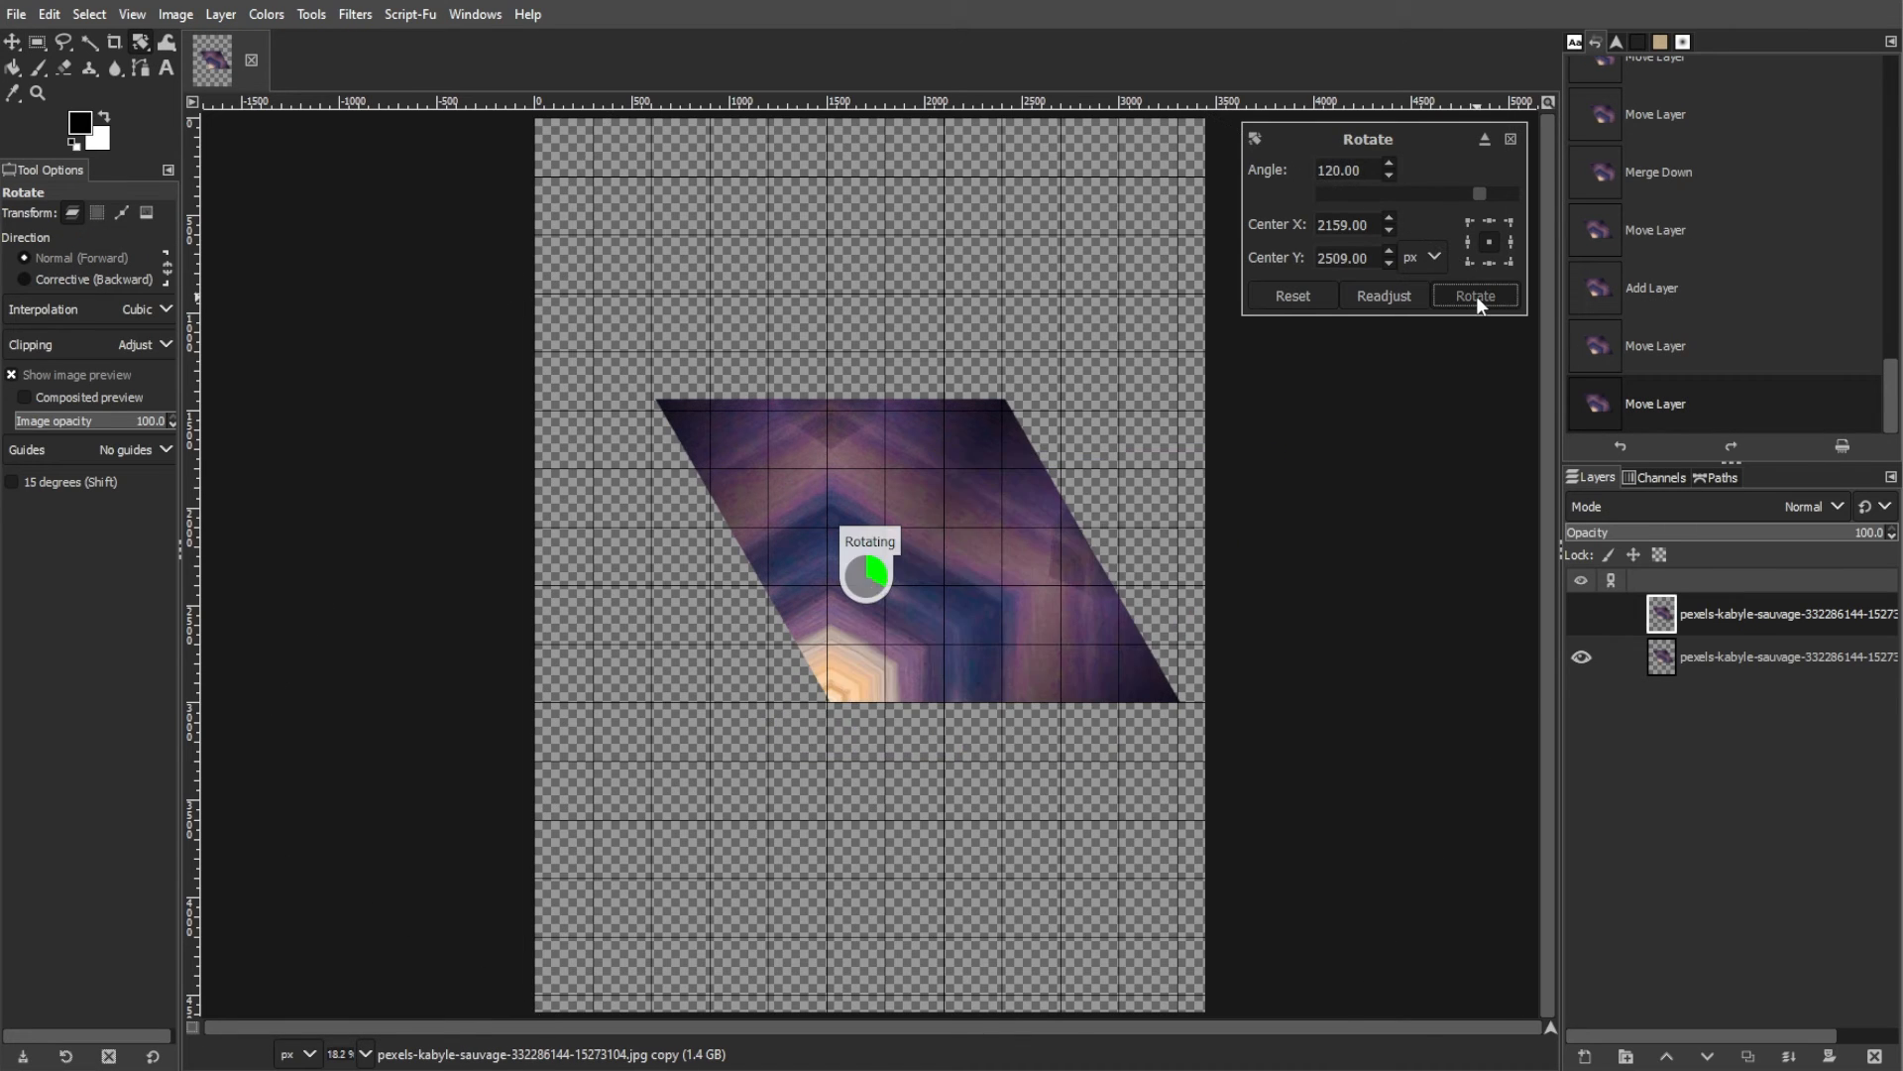
{"action": "left_click", "coordinate": [1477, 299]}
Move the rotated parallelogram directly beneath the original, aligning their shared horizontal edge and bright center corner
{"action": "left_click", "coordinate": [11, 42]}
{"action": "left_click_drag", "start_coordinate": [945, 551], "coordinate": [851, 801]}
{"action": "scroll", "coordinate": [1140, 759], "scroll_direction": "up", "scroll_amount": 8}
{"action": "scroll", "coordinate": [1190, 514], "scroll_direction": "down", "scroll_amount": 2}
{"action": "left_click_drag", "start_coordinate": [1180, 698], "coordinate": [1167, 699]}
{"action": "key", "text": "Right"}
{"action": "key", "text": "Left"}
{"action": "key", "text": "Left"}
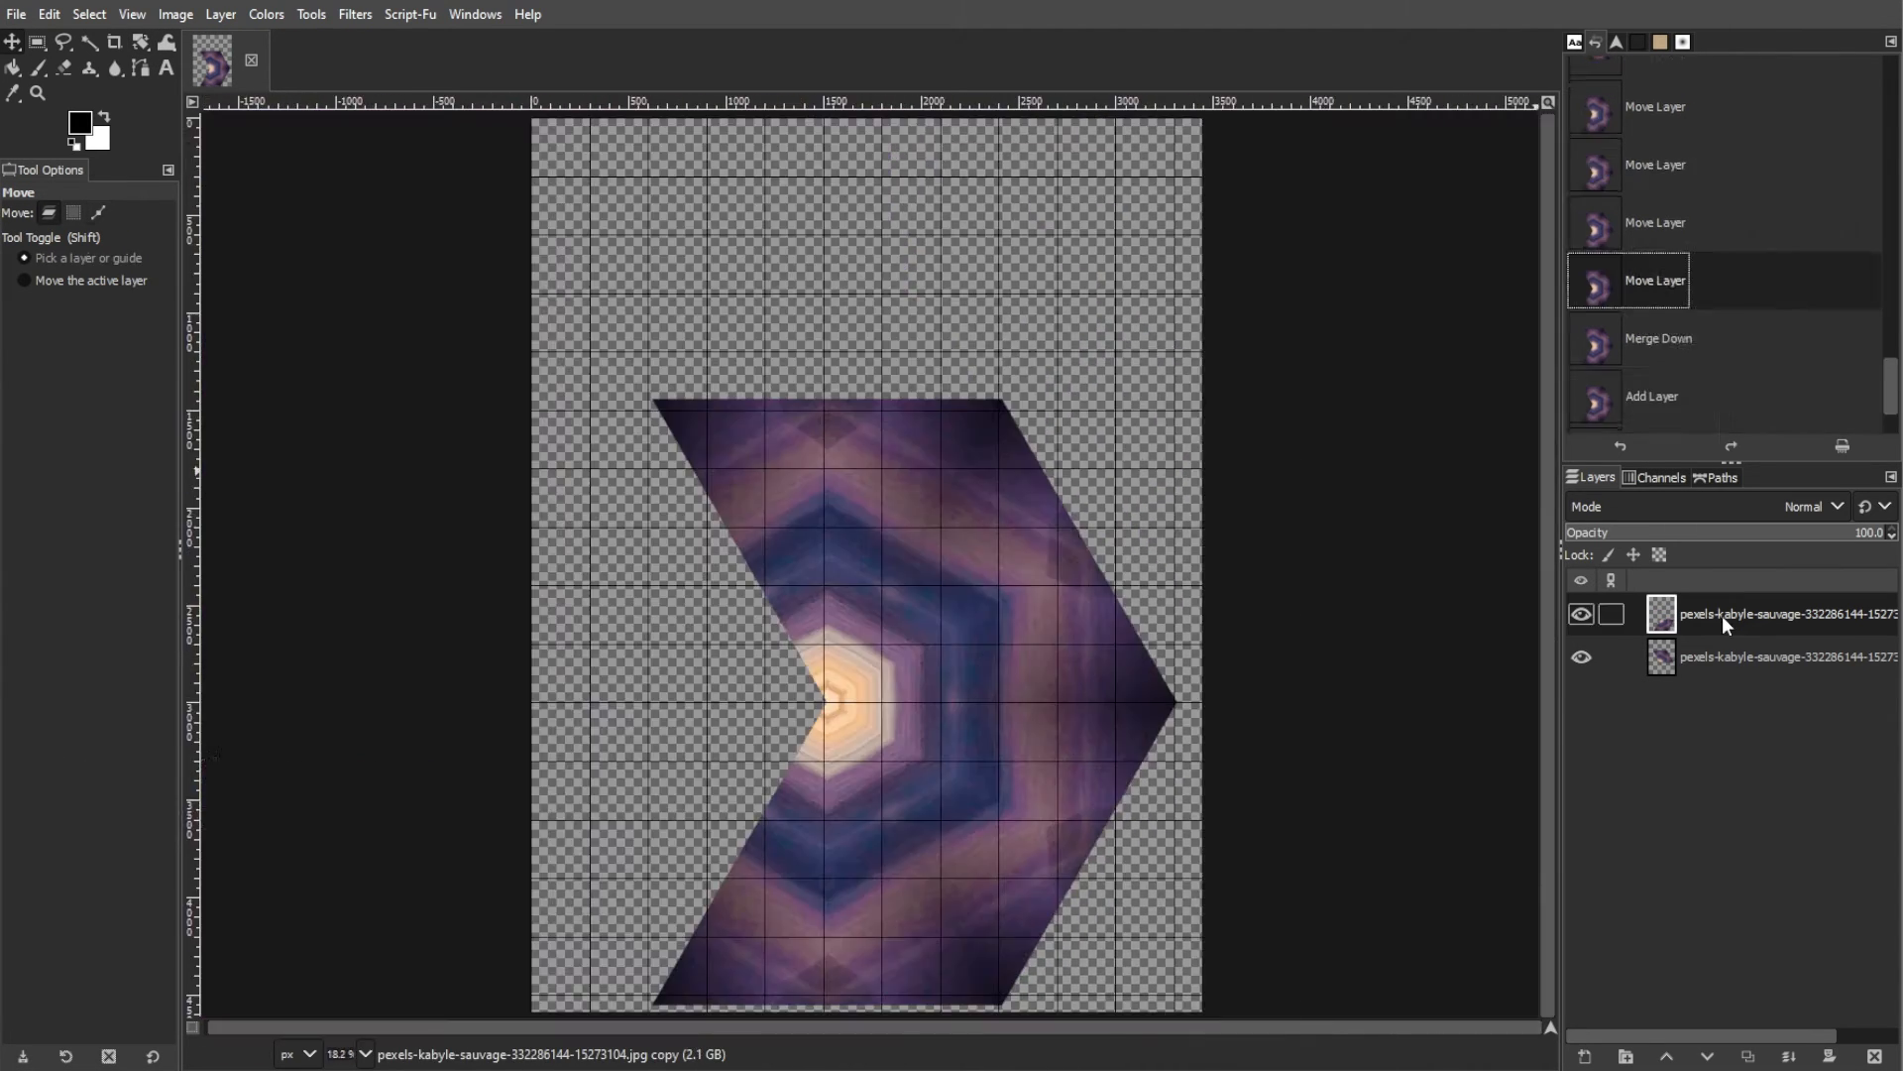
Duplicate the lower parallelogram layer and rotate the new copy by 120°
{"action": "right_click", "coordinate": [1722, 616]}
{"action": "left_click", "coordinate": [1604, 216]}
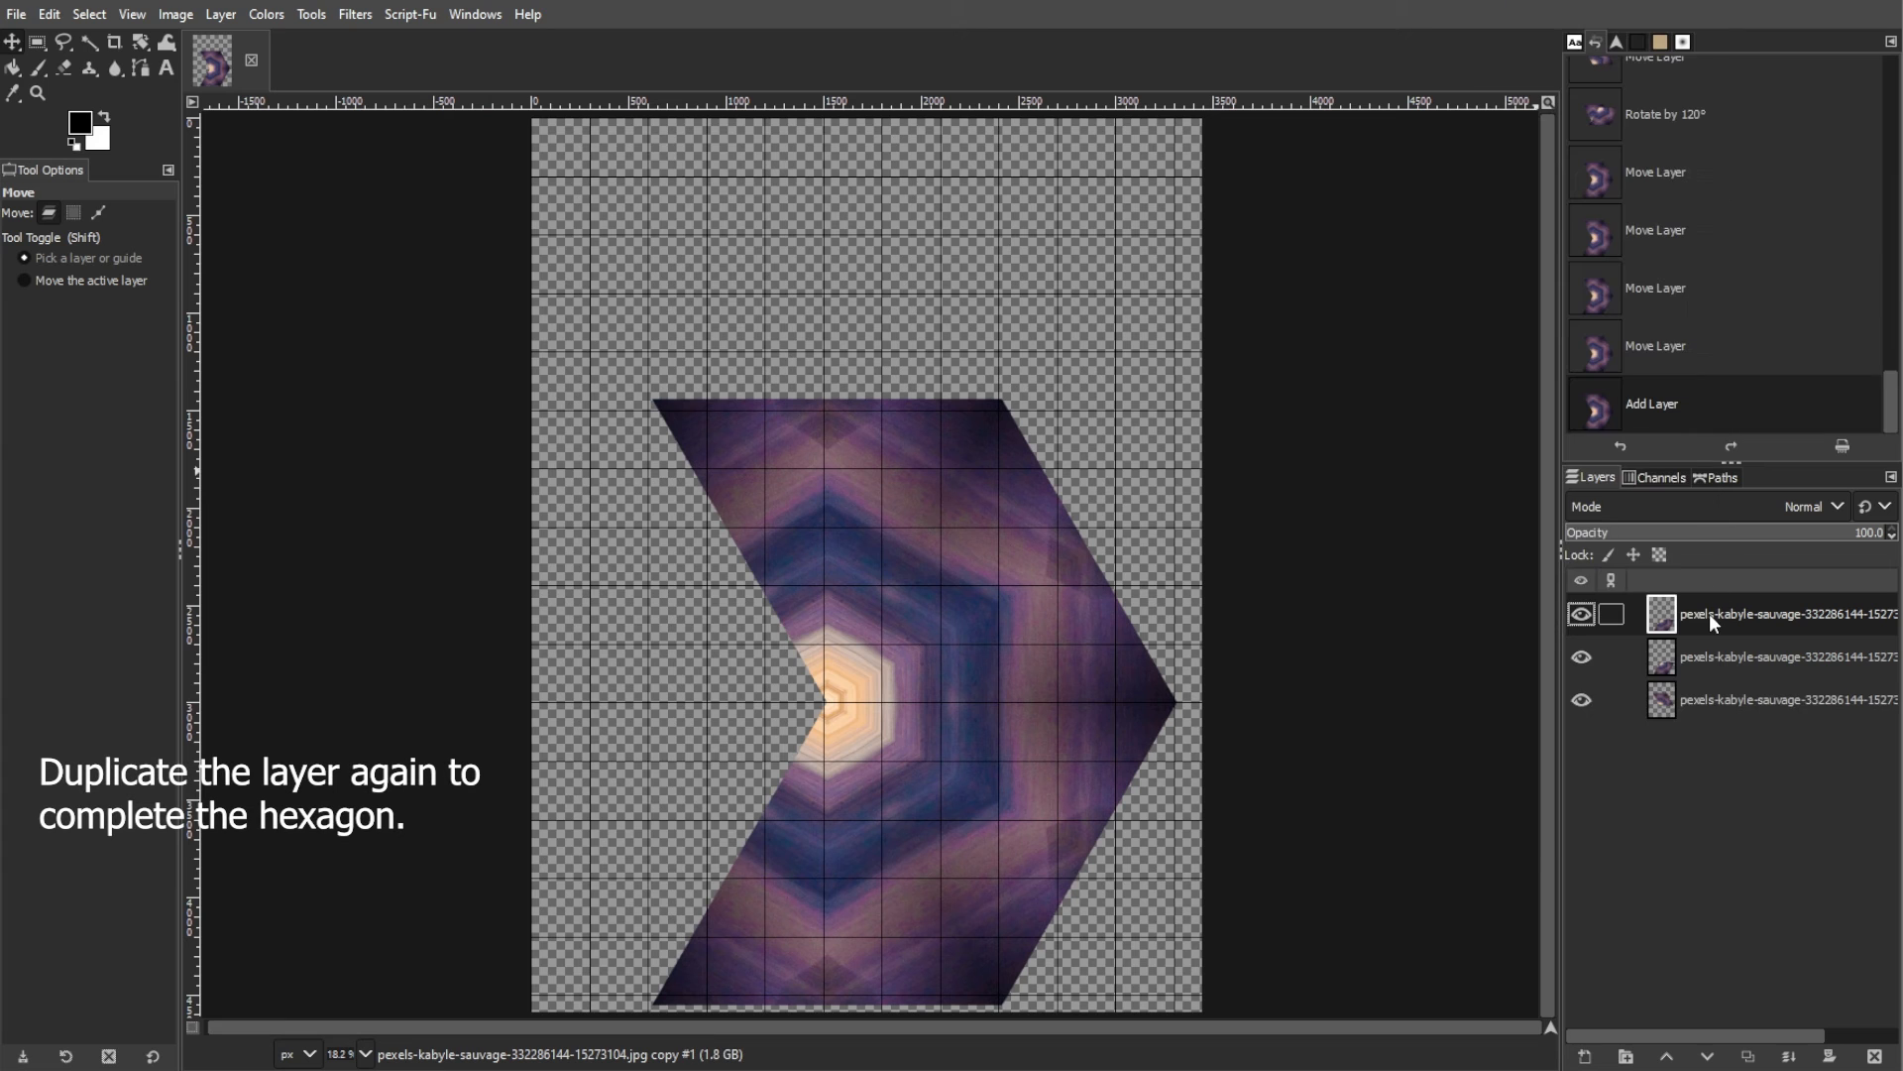
{"action": "left_click", "coordinate": [141, 41]}
{"action": "left_click", "coordinate": [853, 516]}
{"action": "left_click_drag", "start_coordinate": [1418, 194], "coordinate": [1480, 194]}
{"action": "left_click_drag", "start_coordinate": [1368, 171], "coordinate": [1316, 170]}
{"action": "type", "text": "120"}
{"action": "left_click", "coordinate": [1475, 295]}
Move the third parallelogram into the open left side, nudging it flush to complete the hexagon
{"action": "left_click", "coordinate": [12, 43]}
{"action": "left_click_drag", "start_coordinate": [854, 811], "coordinate": [689, 598]}
{"action": "scroll", "coordinate": [781, 692], "scroll_direction": "up", "scroll_amount": 4}
{"action": "key", "text": "Right"}
{"action": "key", "text": "Right"}
{"action": "key", "text": "Right"}
{"action": "key", "text": "Down"}
{"action": "scroll", "coordinate": [785, 694], "scroll_direction": "down", "scroll_amount": 5}
Merge the three parallelogram layers into one hexagon layer and move the hexagon up on the canvas
{"action": "left_click", "coordinate": [1790, 1057]}
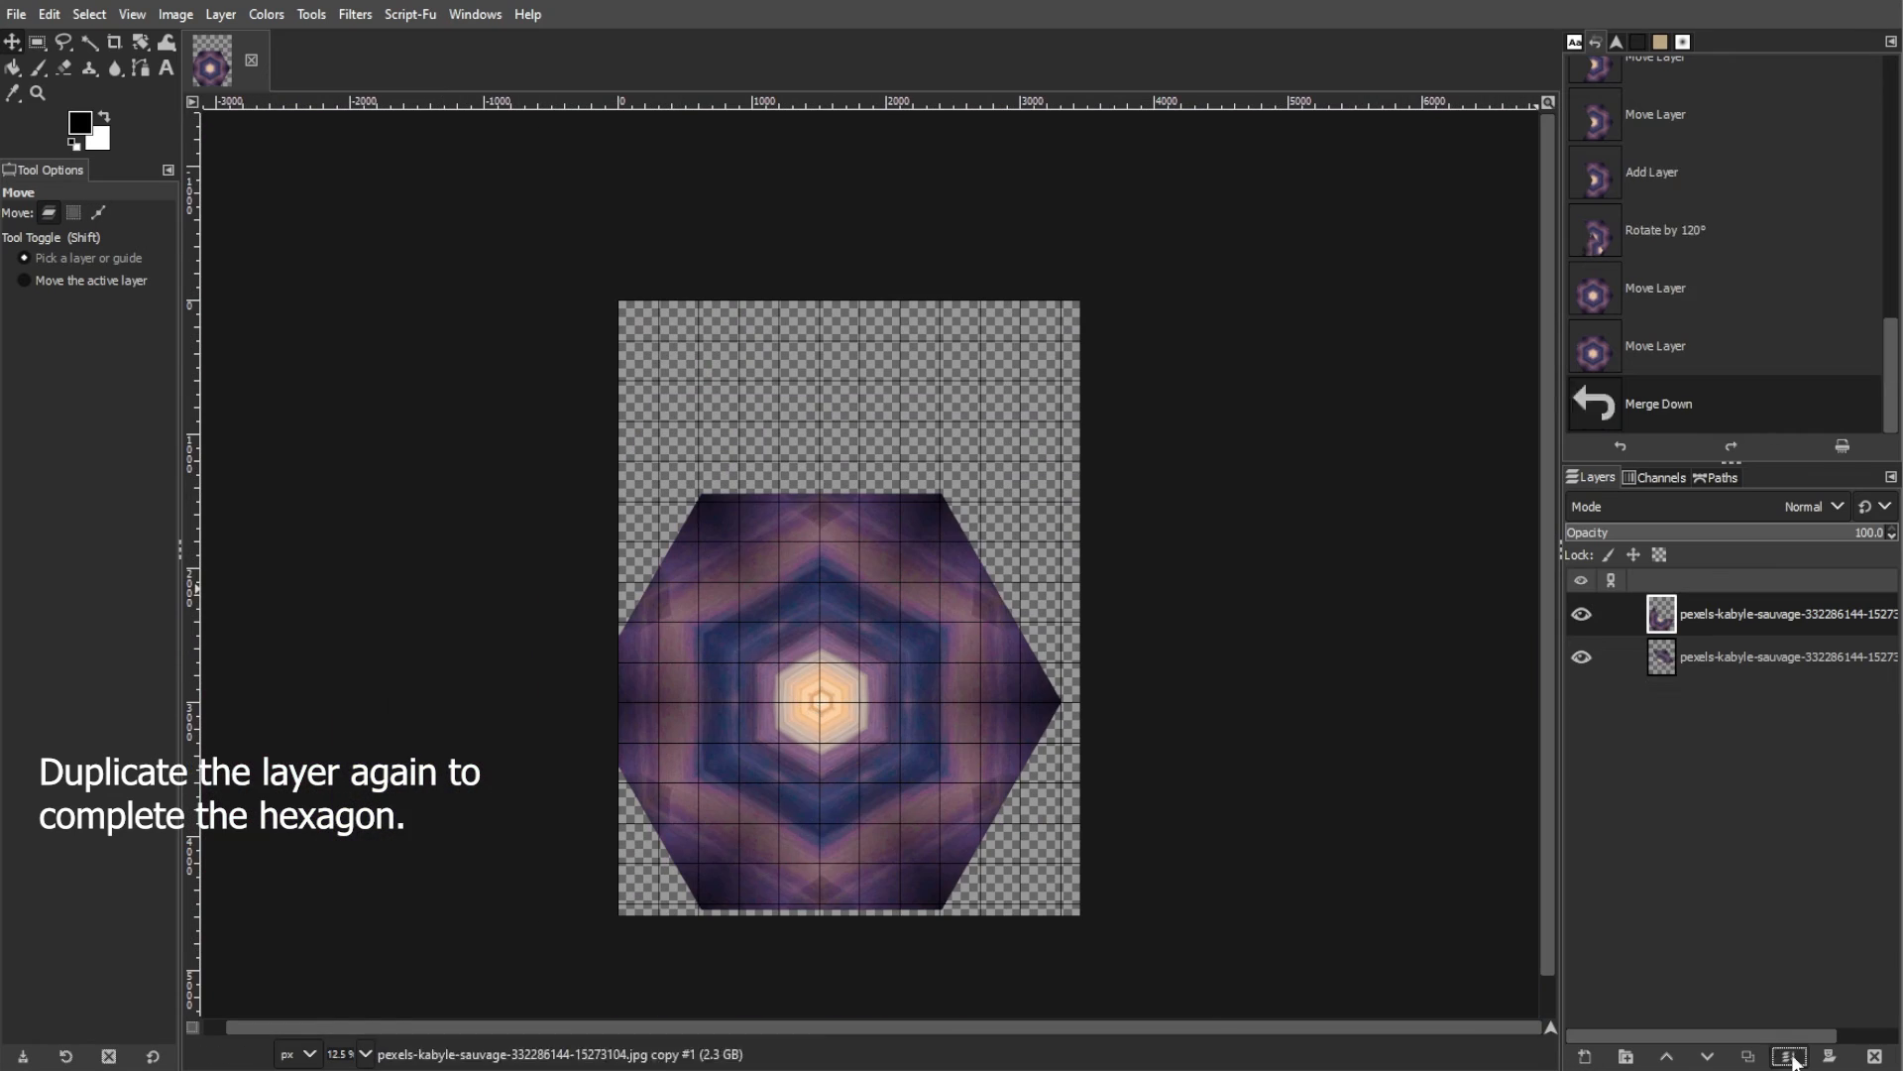
{"action": "left_click", "coordinate": [1790, 1056]}
{"action": "left_click_drag", "start_coordinate": [820, 637], "coordinate": [841, 535]}
Scale the hexagon layer down proportionally to about 77 % with Unified Transform
{"action": "key", "text": "shift+t"}
{"action": "left_click", "coordinate": [840, 555]}
{"action": "left_click_drag", "start_coordinate": [1445, 557], "coordinate": [1102, 572]}
{"action": "left_click", "coordinate": [1475, 243]}
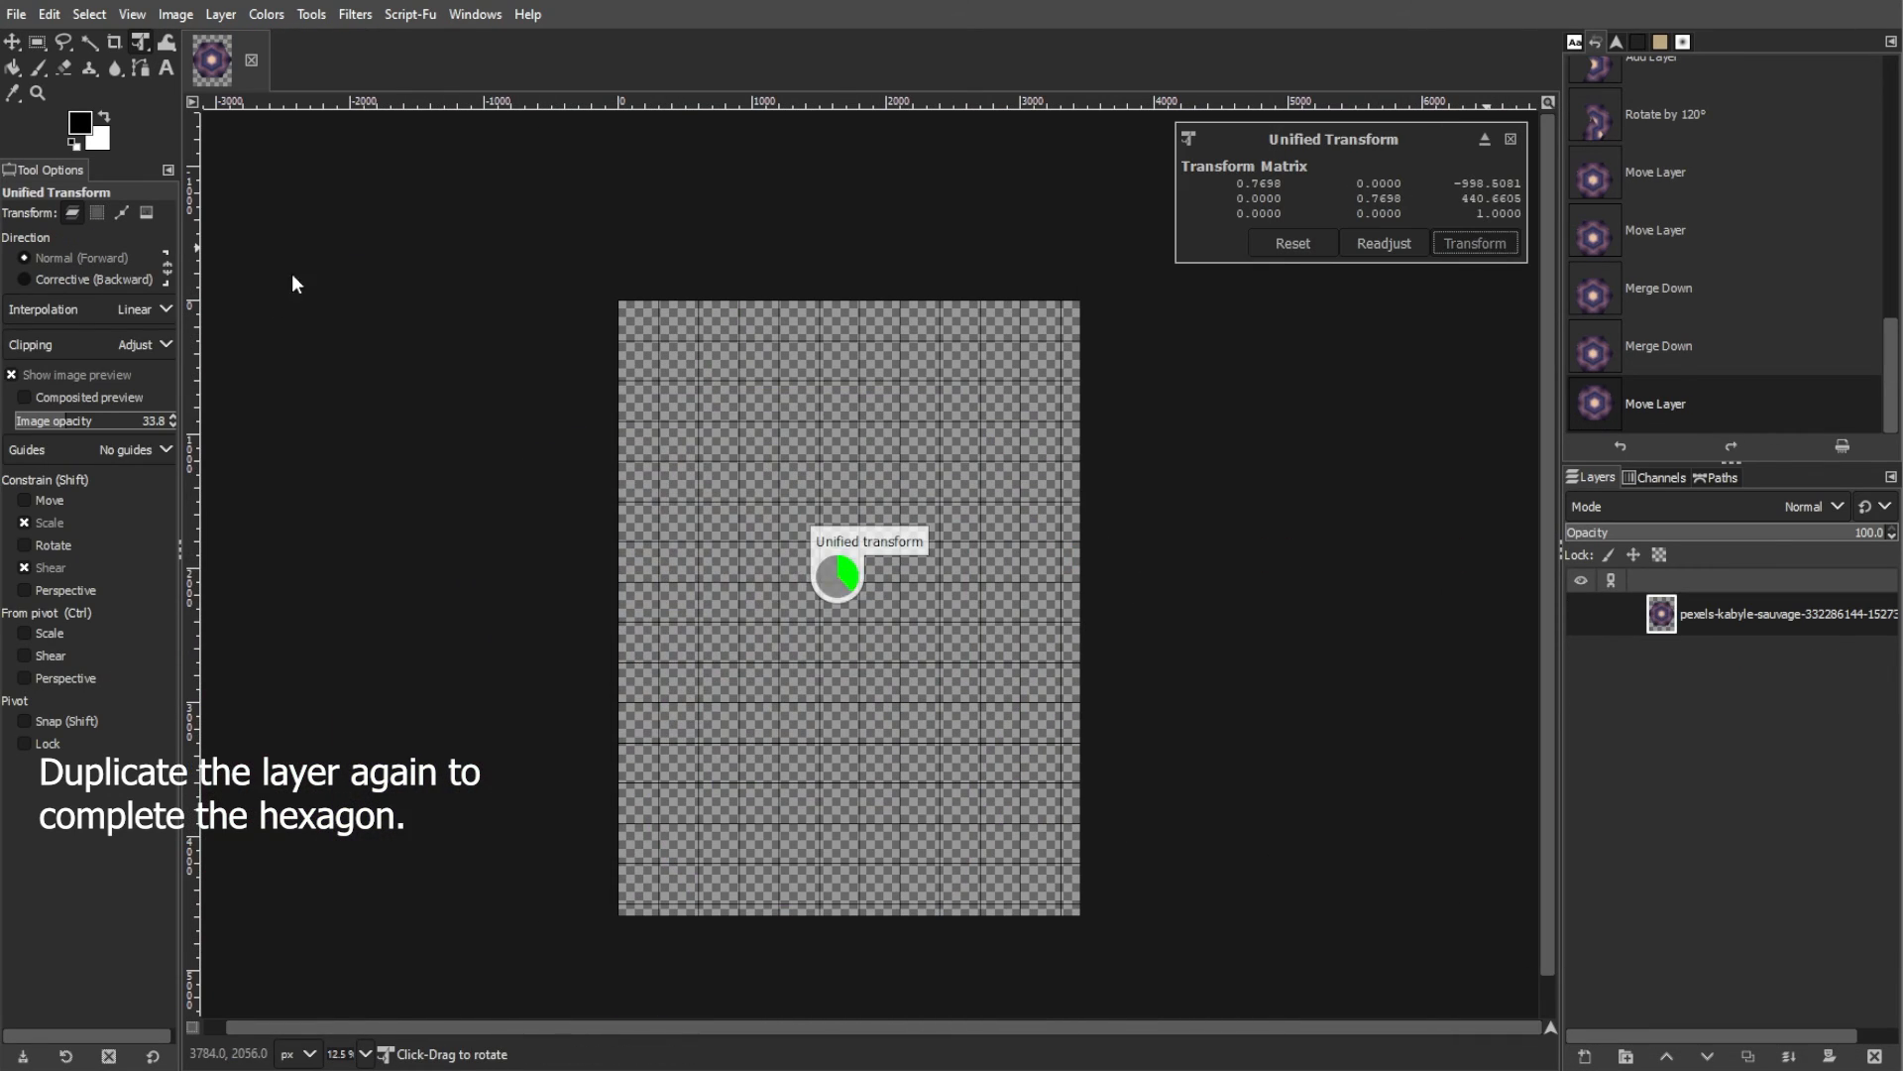
Move the scaled hexagon into the canvas and nudge it until its right corner sits on a grid intersection
{"action": "left_click", "coordinate": [13, 44]}
{"action": "left_click_drag", "start_coordinate": [764, 556], "coordinate": [963, 561]}
{"action": "scroll", "coordinate": [960, 566], "scroll_direction": "up", "scroll_amount": 5}
{"action": "key", "text": "Right"}
{"action": "key", "text": "Right"}
{"action": "key", "text": "Up"}
{"action": "key", "text": "Up"}
{"action": "key", "text": "Up"}
{"action": "key", "text": "Up"}
{"action": "key", "text": "Up"}
{"action": "key", "text": "Up"}
{"action": "key", "text": "Up"}
{"action": "key", "text": "Up"}
{"action": "key", "text": "Up"}
{"action": "key", "text": "Up"}
{"action": "key", "text": "Up"}
{"action": "key", "text": "Up"}
{"action": "key", "text": "Up"}
{"action": "key", "text": "Up"}
{"action": "key", "text": "Up"}
{"action": "key", "text": "Up"}
{"action": "key", "text": "shift+Left"}
{"action": "key", "text": "shift+Left"}
{"action": "key", "text": "shift+Left"}
{"action": "key", "text": "shift+Left"}
{"action": "key", "text": "shift+Left"}
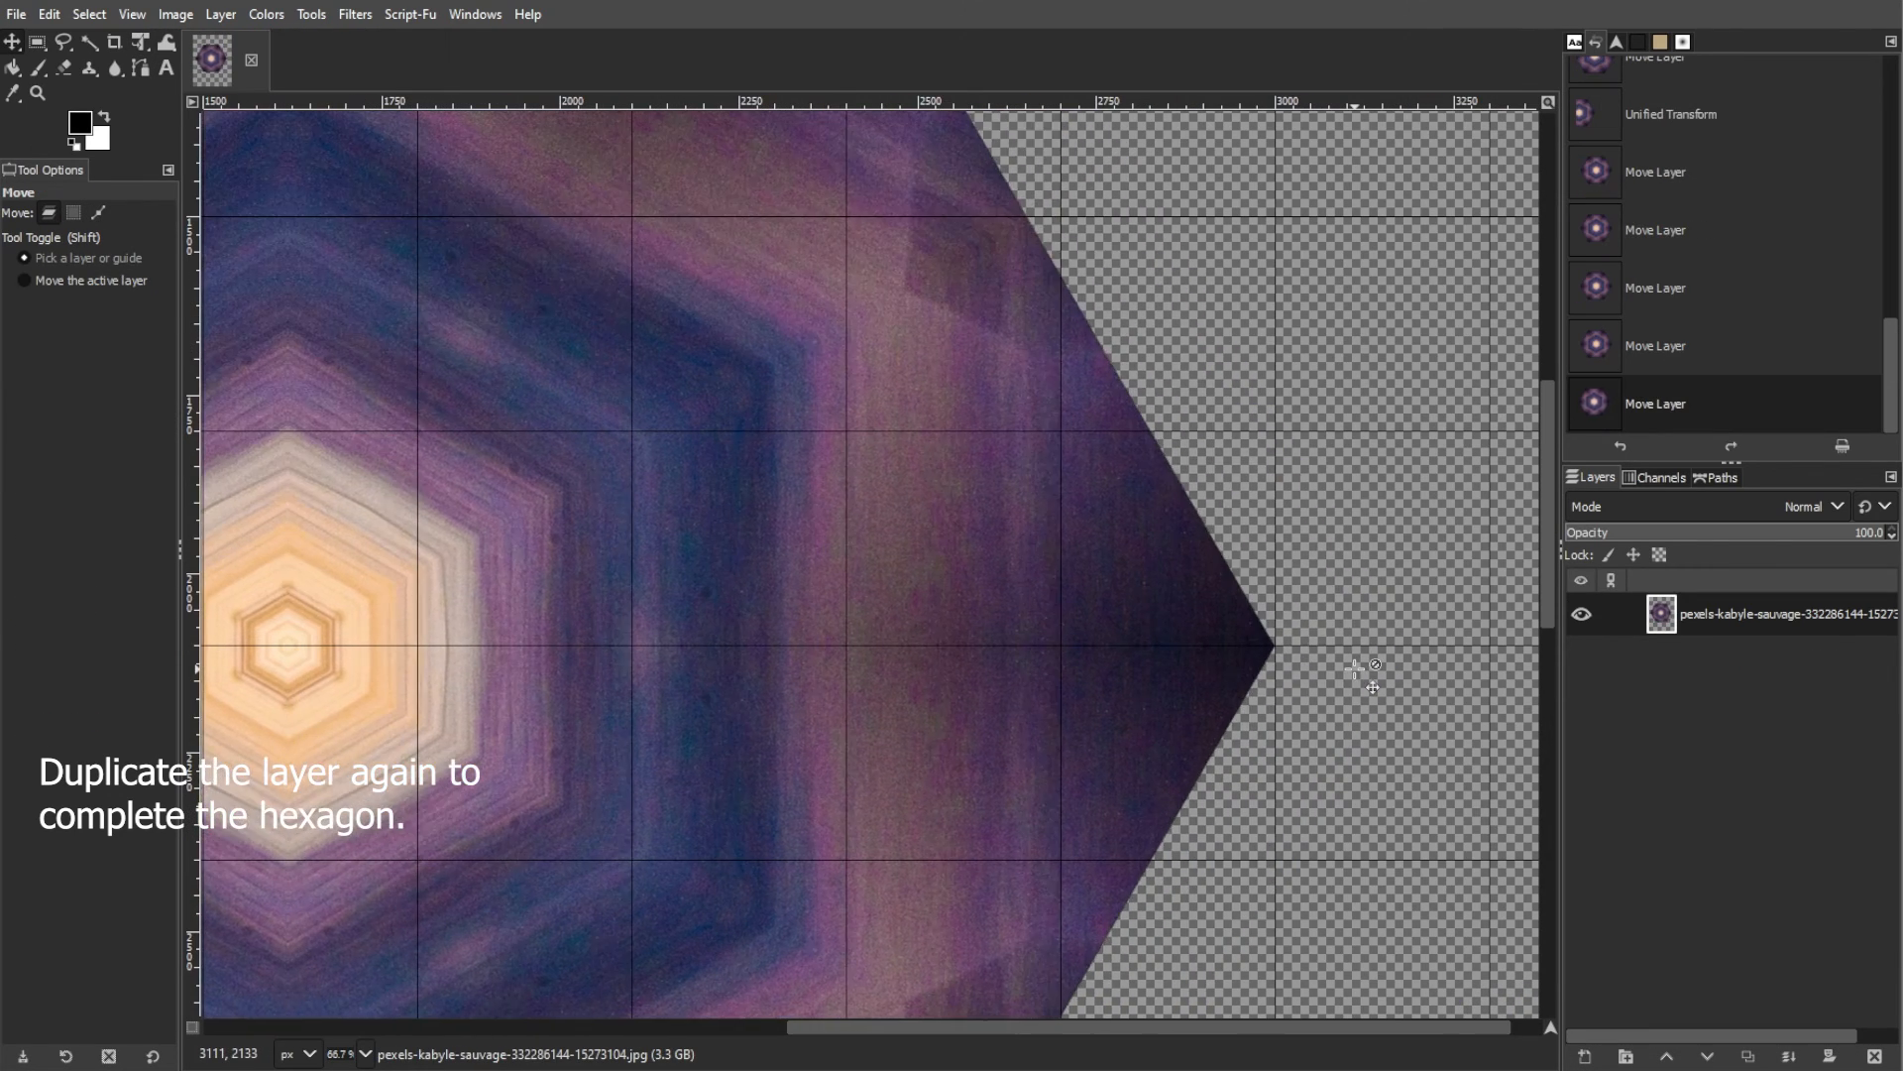
{"action": "scroll", "coordinate": [1275, 696], "scroll_direction": "down", "scroll_amount": 4}
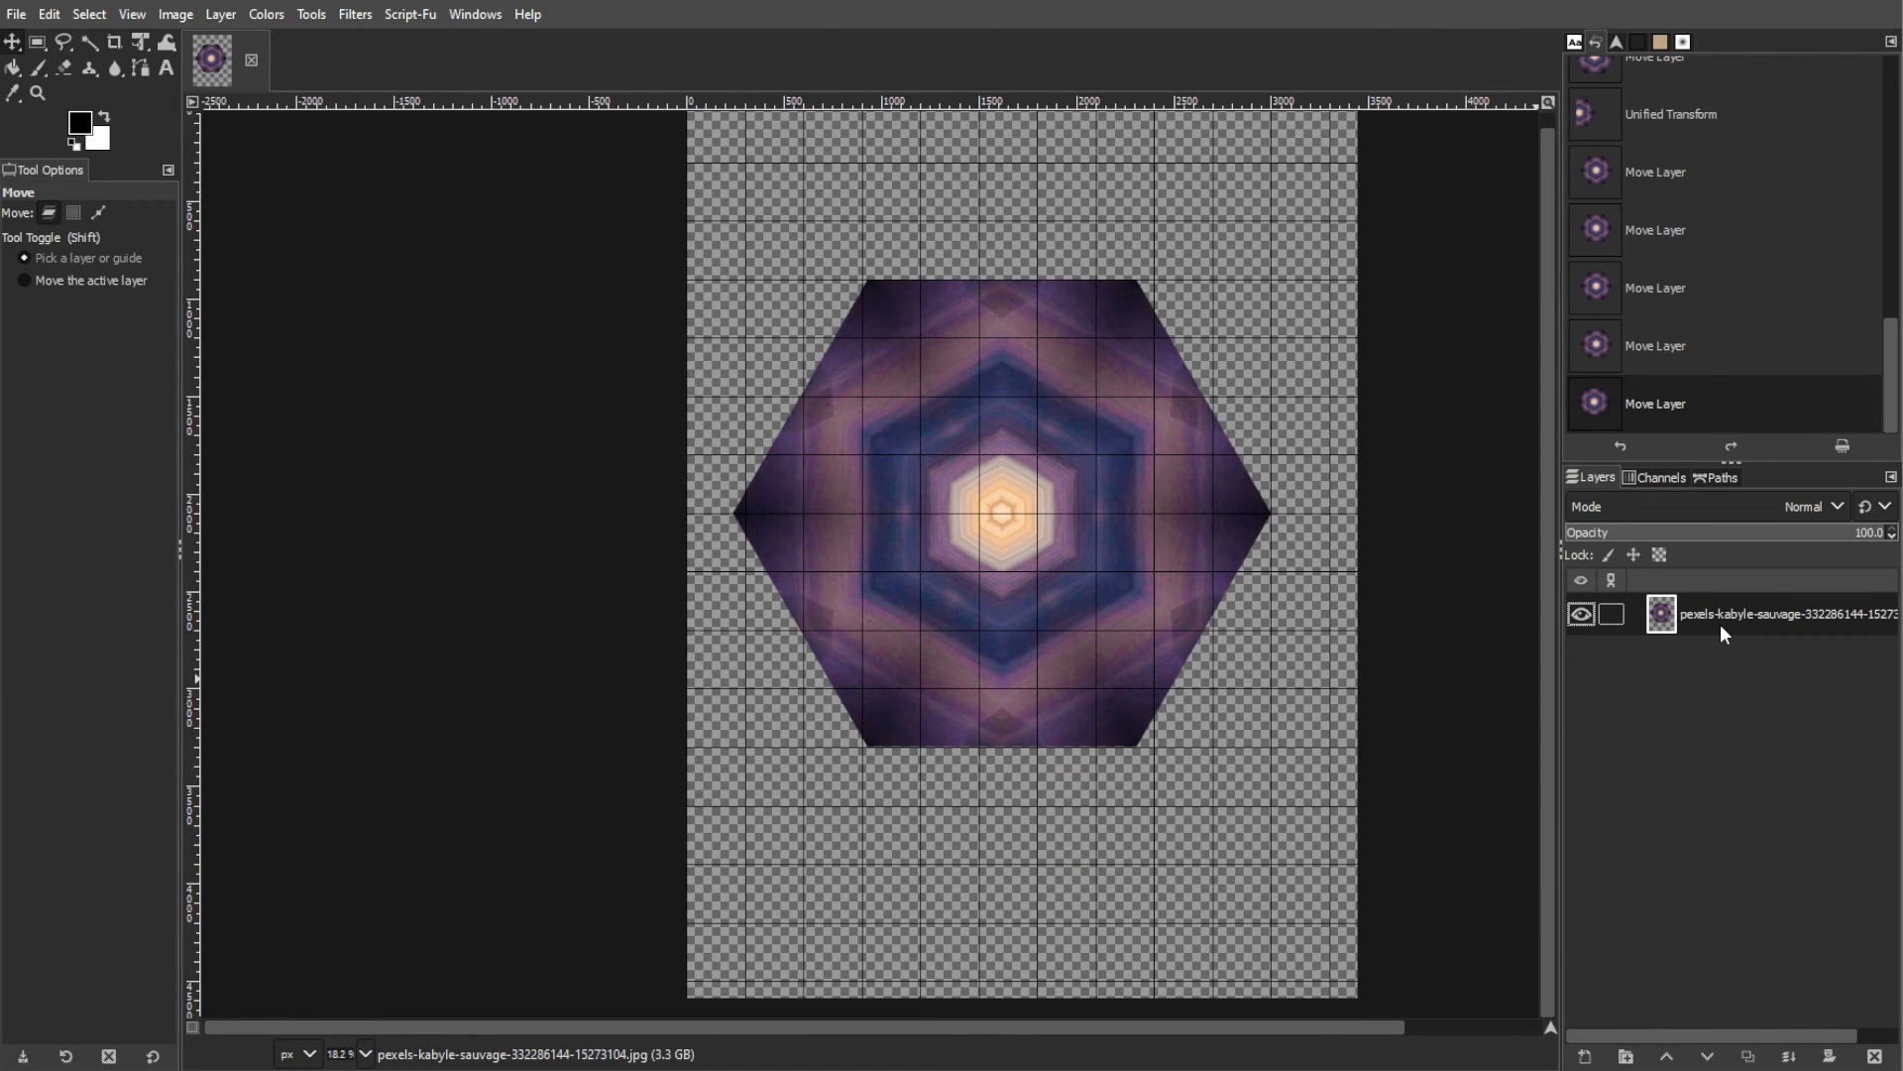
Duplicate the hexagon, place the copy flush against the original's upper edge, and merge the two layers
{"action": "key", "text": "ctrl+shift+d"}
{"action": "left_click_drag", "start_coordinate": [1078, 672], "coordinate": [1071, 154]}
{"action": "scroll", "coordinate": [1098, 351], "scroll_direction": "up", "scroll_amount": 1}
{"action": "scroll", "coordinate": [1305, 671], "scroll_direction": "up", "scroll_amount": 5}
{"action": "key", "text": "Down"}
{"action": "scroll", "coordinate": [1311, 669], "scroll_direction": "down", "scroll_amount": 7}
{"action": "left_click", "coordinate": [1789, 1057]}
Duplicate the two-hexagon column, fit the copy against its upper-left sides, and merge the layers
{"action": "key", "text": "ctrl+shift+d"}
{"action": "left_click_drag", "start_coordinate": [1271, 555], "coordinate": [1075, 438]}
{"action": "scroll", "coordinate": [999, 364], "scroll_direction": "up", "scroll_amount": 6}
{"action": "key", "text": "Down"}
{"action": "key", "text": "Down"}
{"action": "key", "text": "Left"}
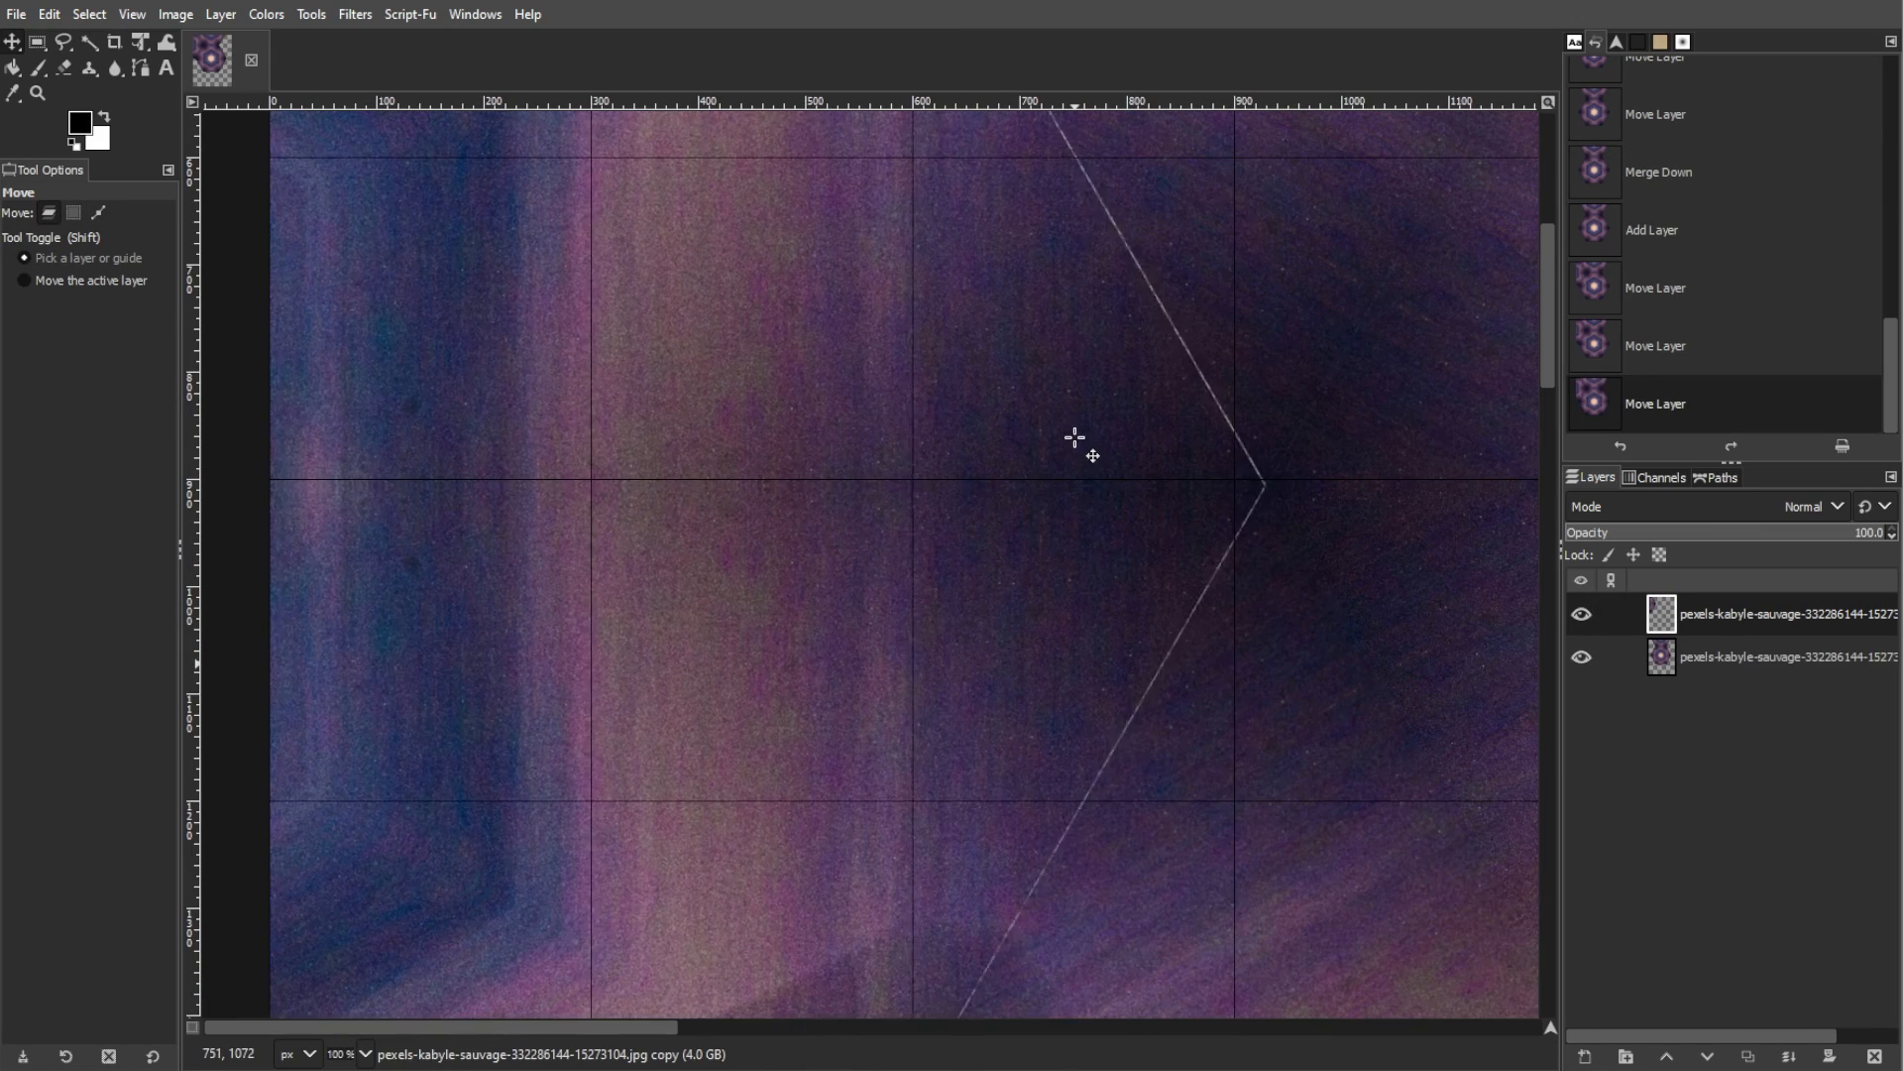
{"action": "key", "text": "Right"}
{"action": "scroll", "coordinate": [1075, 437], "scroll_direction": "down", "scroll_amount": 8}
{"action": "scroll", "coordinate": [1171, 520], "scroll_direction": "up", "scroll_amount": 2}
{"action": "left_click", "coordinate": [1789, 1057]}
Duplicate the merged hexagon group and move the copy down and right, nudging it left until the edges interlock
{"action": "key", "text": "ctrl+shift+d"}
{"action": "left_click_drag", "start_coordinate": [610, 438], "coordinate": [1190, 753]}
{"action": "scroll", "coordinate": [1190, 461], "scroll_direction": "up", "scroll_amount": 5}
{"action": "left_click_drag", "start_coordinate": [1190, 461], "coordinate": [521, 1007]}
{"action": "key", "text": "Left"}
{"action": "key", "text": "Left"}
{"action": "key", "text": "Left"}
{"action": "key", "text": "Left"}
{"action": "key", "text": "Left"}
{"action": "key", "text": "Left"}
{"action": "key", "text": "Left"}
{"action": "key", "text": "Left"}
{"action": "key", "text": "Left"}
{"action": "key", "text": "Left"}
{"action": "scroll", "coordinate": [1199, 617], "scroll_direction": "down", "scroll_amount": 4}
Duplicate the hexagon group again and move the copy down to align its edges with the surrounding pattern
{"action": "key", "text": "ctrl+shift+d"}
{"action": "scroll", "coordinate": [1014, 707], "scroll_direction": "up", "scroll_amount": 1}
{"action": "scroll", "coordinate": [1068, 691], "scroll_direction": "up", "scroll_amount": 4}
{"action": "left_click_drag", "start_coordinate": [957, 419], "coordinate": [949, 540]}
{"action": "scroll", "coordinate": [951, 541], "scroll_direction": "down", "scroll_amount": 5}
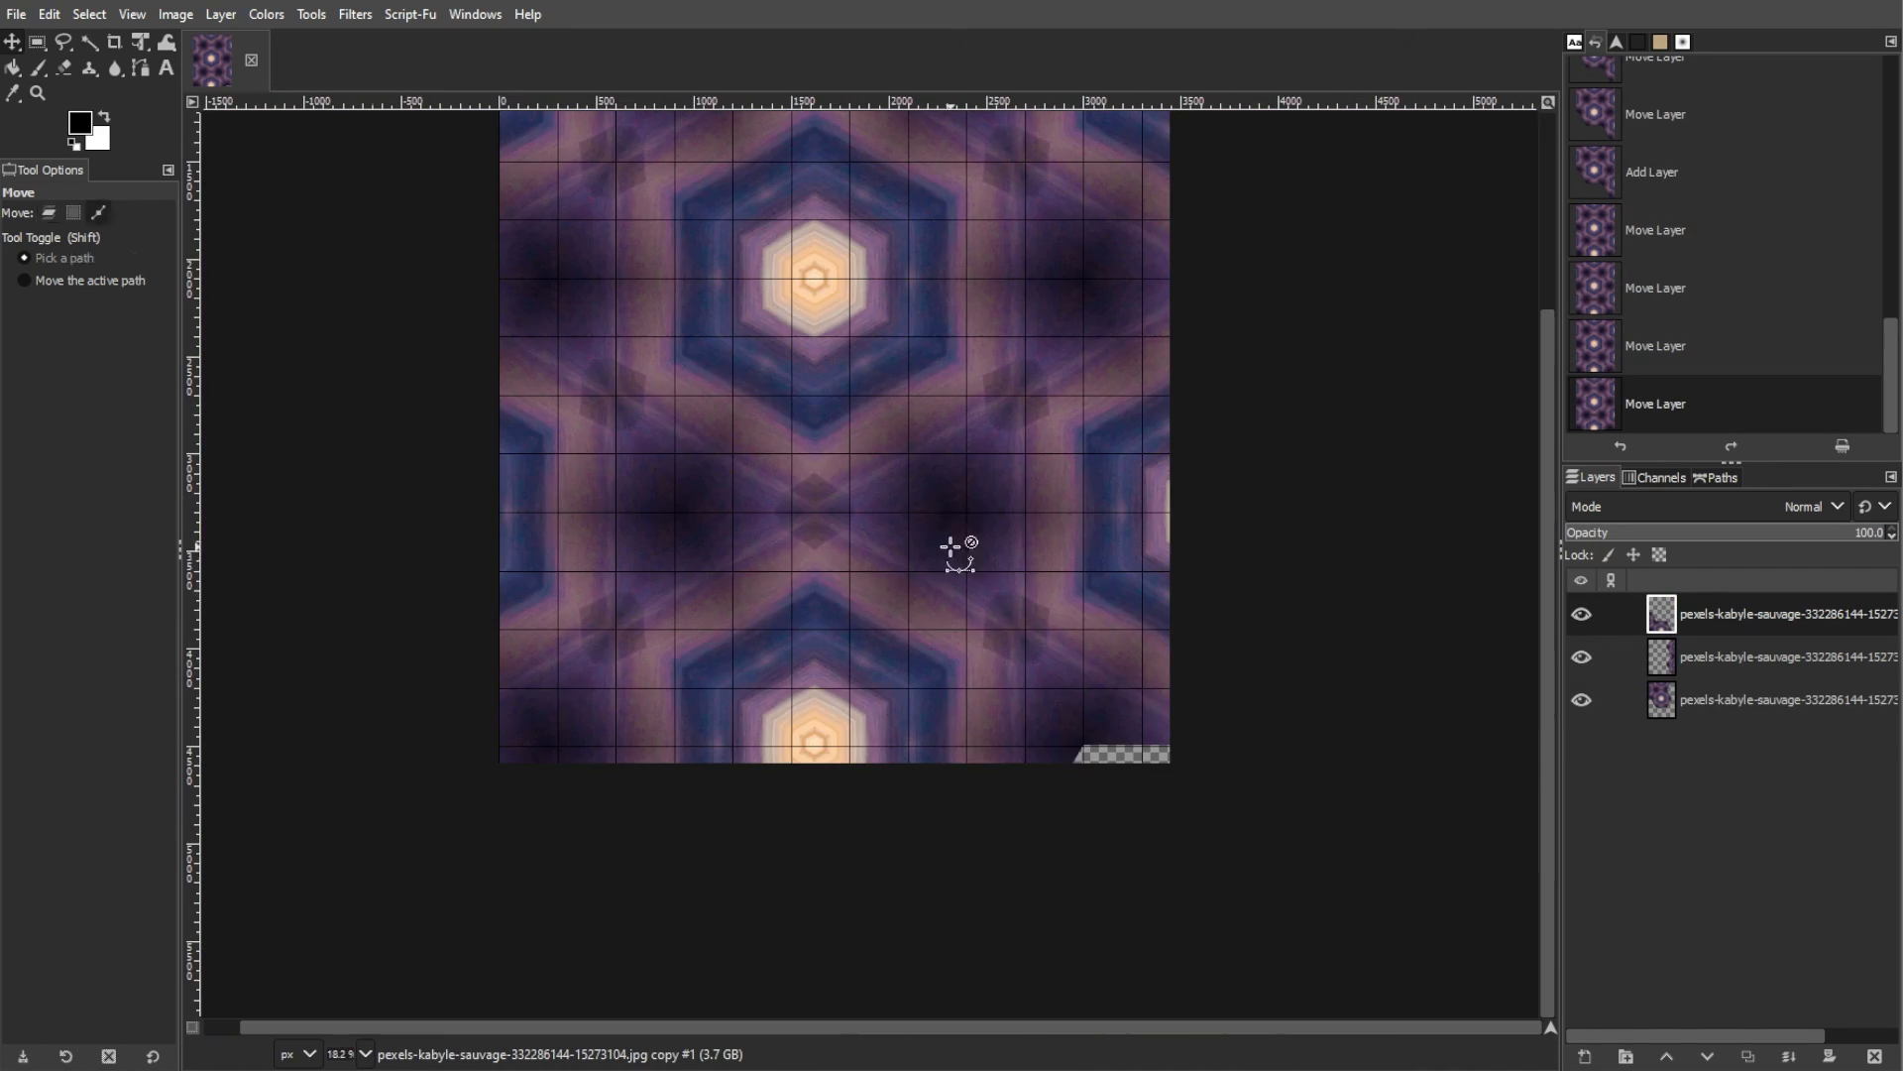
Duplicate the hexagon group once more and align the copy over the transparent lower-right corner of the canvas
{"action": "key", "text": "ctrl+shift+d"}
{"action": "left_click_drag", "start_coordinate": [654, 593], "coordinate": [1053, 824]}
{"action": "scroll", "coordinate": [1118, 785], "scroll_direction": "up", "scroll_amount": 7}
{"action": "left_click_drag", "start_coordinate": [840, 478], "coordinate": [778, 465]}
{"action": "left_click_drag", "start_coordinate": [777, 465], "coordinate": [768, 463]}
{"action": "scroll", "coordinate": [769, 463], "scroll_direction": "down", "scroll_amount": 8}
Merge the last copy down, and merge all visible layers into a single pattern layer
{"action": "left_click", "coordinate": [1789, 1057]}
{"action": "right_click", "coordinate": [1745, 622]}
{"action": "left_click", "coordinate": [1658, 728]}
{"action": "left_click", "coordinate": [1683, 869]}
Scale the pattern to about 73 % with Unified Transform, tilting it slightly and repositioning it to cover the whole canvas
{"action": "key", "text": "shift+t"}
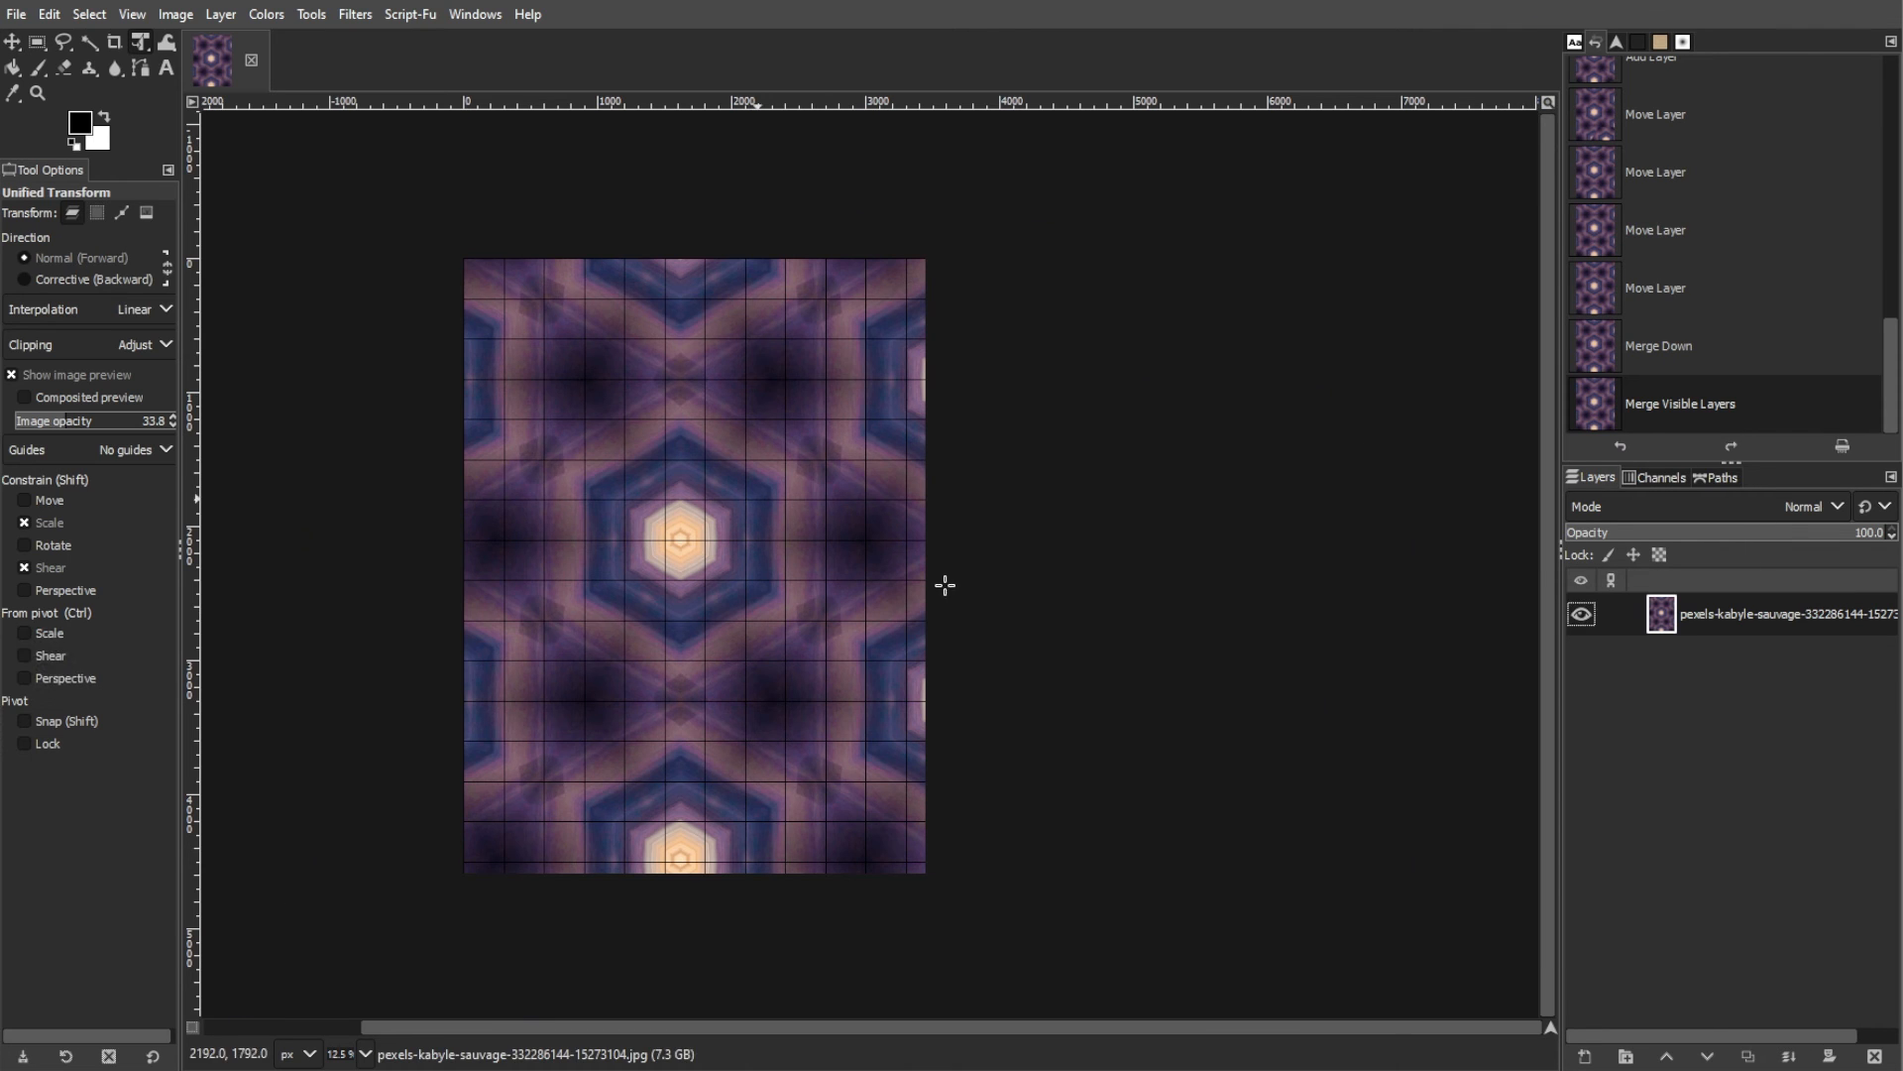
{"action": "left_click", "coordinate": [1041, 608]}
{"action": "scroll", "coordinate": [1041, 608], "scroll_direction": "down", "scroll_amount": 1}
{"action": "scroll", "coordinate": [1035, 623], "scroll_direction": "down", "scroll_amount": 1}
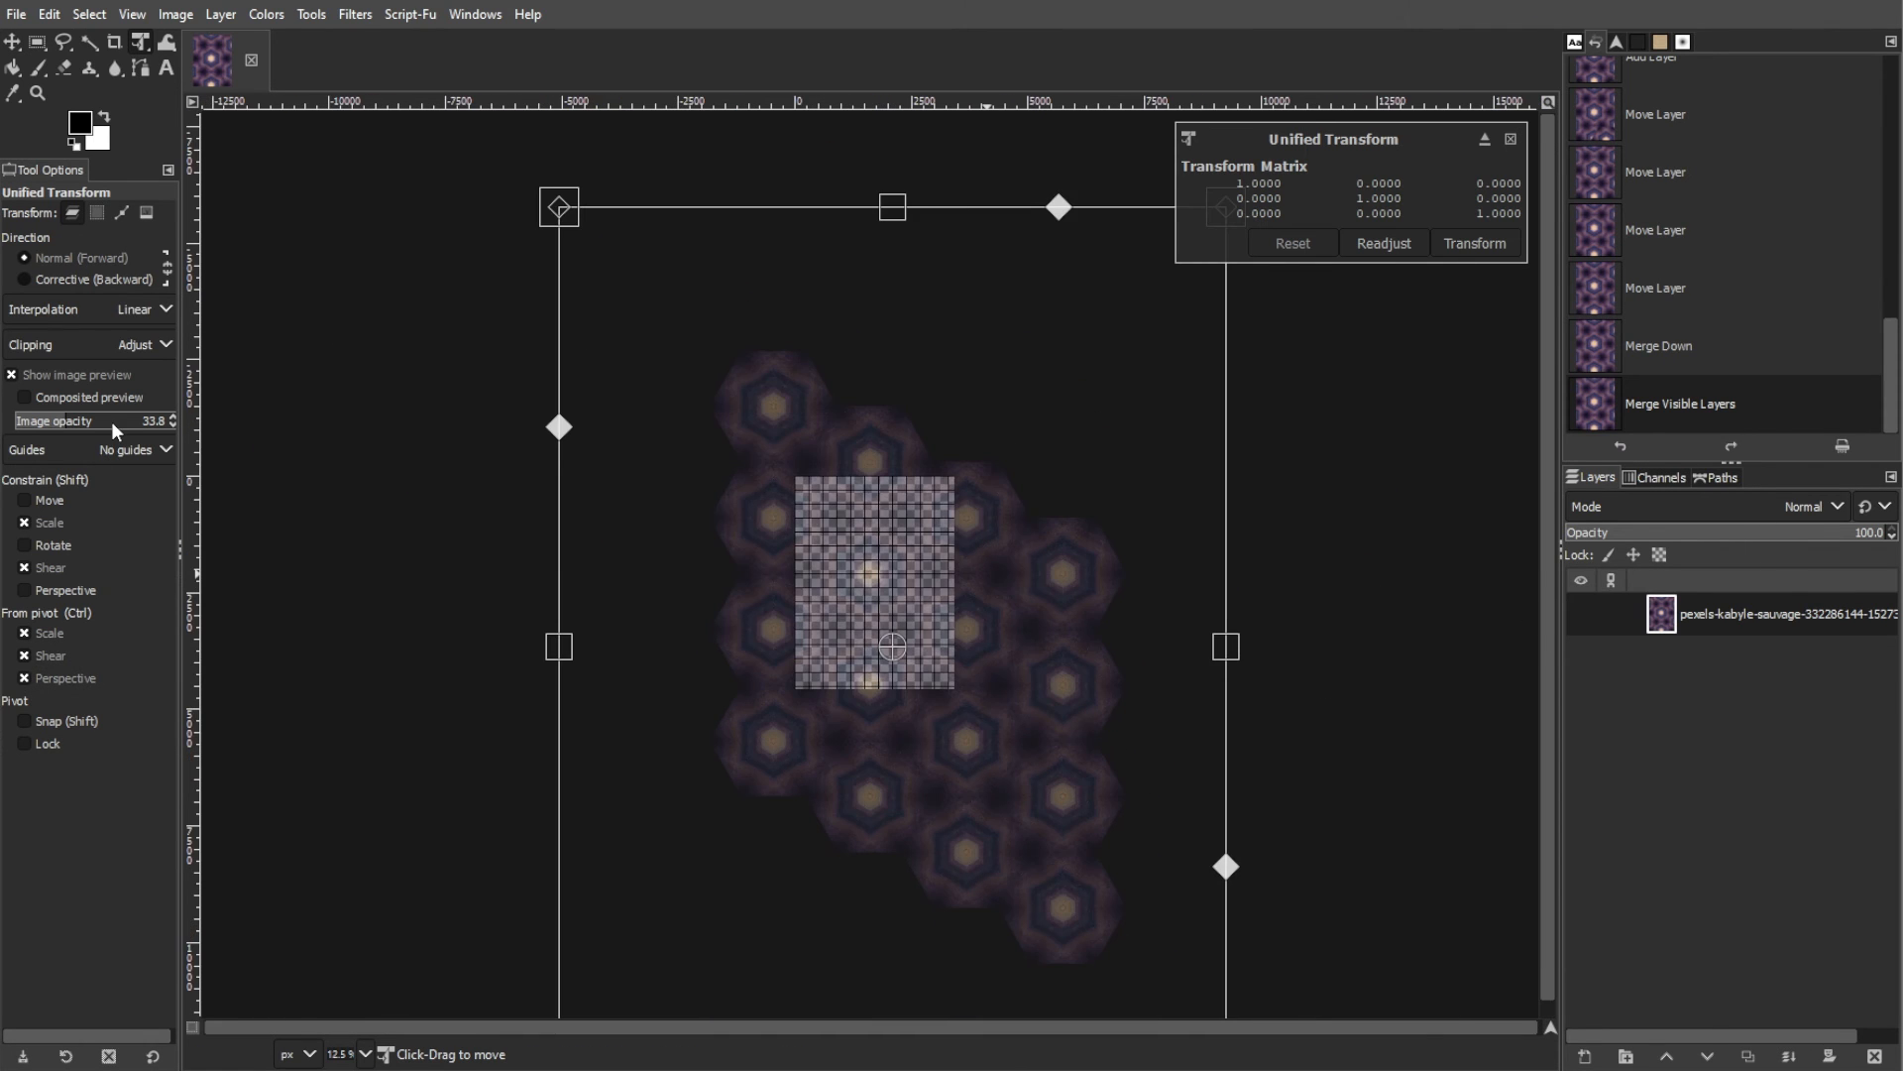
{"action": "scroll", "coordinate": [1228, 654], "scroll_direction": "down", "scroll_amount": 1}
{"action": "left_click_drag", "start_coordinate": [982, 614], "coordinate": [945, 540]}
{"action": "left_click_drag", "start_coordinate": [1087, 541], "coordinate": [966, 540]}
{"action": "left_click_drag", "start_coordinate": [900, 620], "coordinate": [950, 632]}
{"action": "left_click", "coordinate": [1449, 244]}
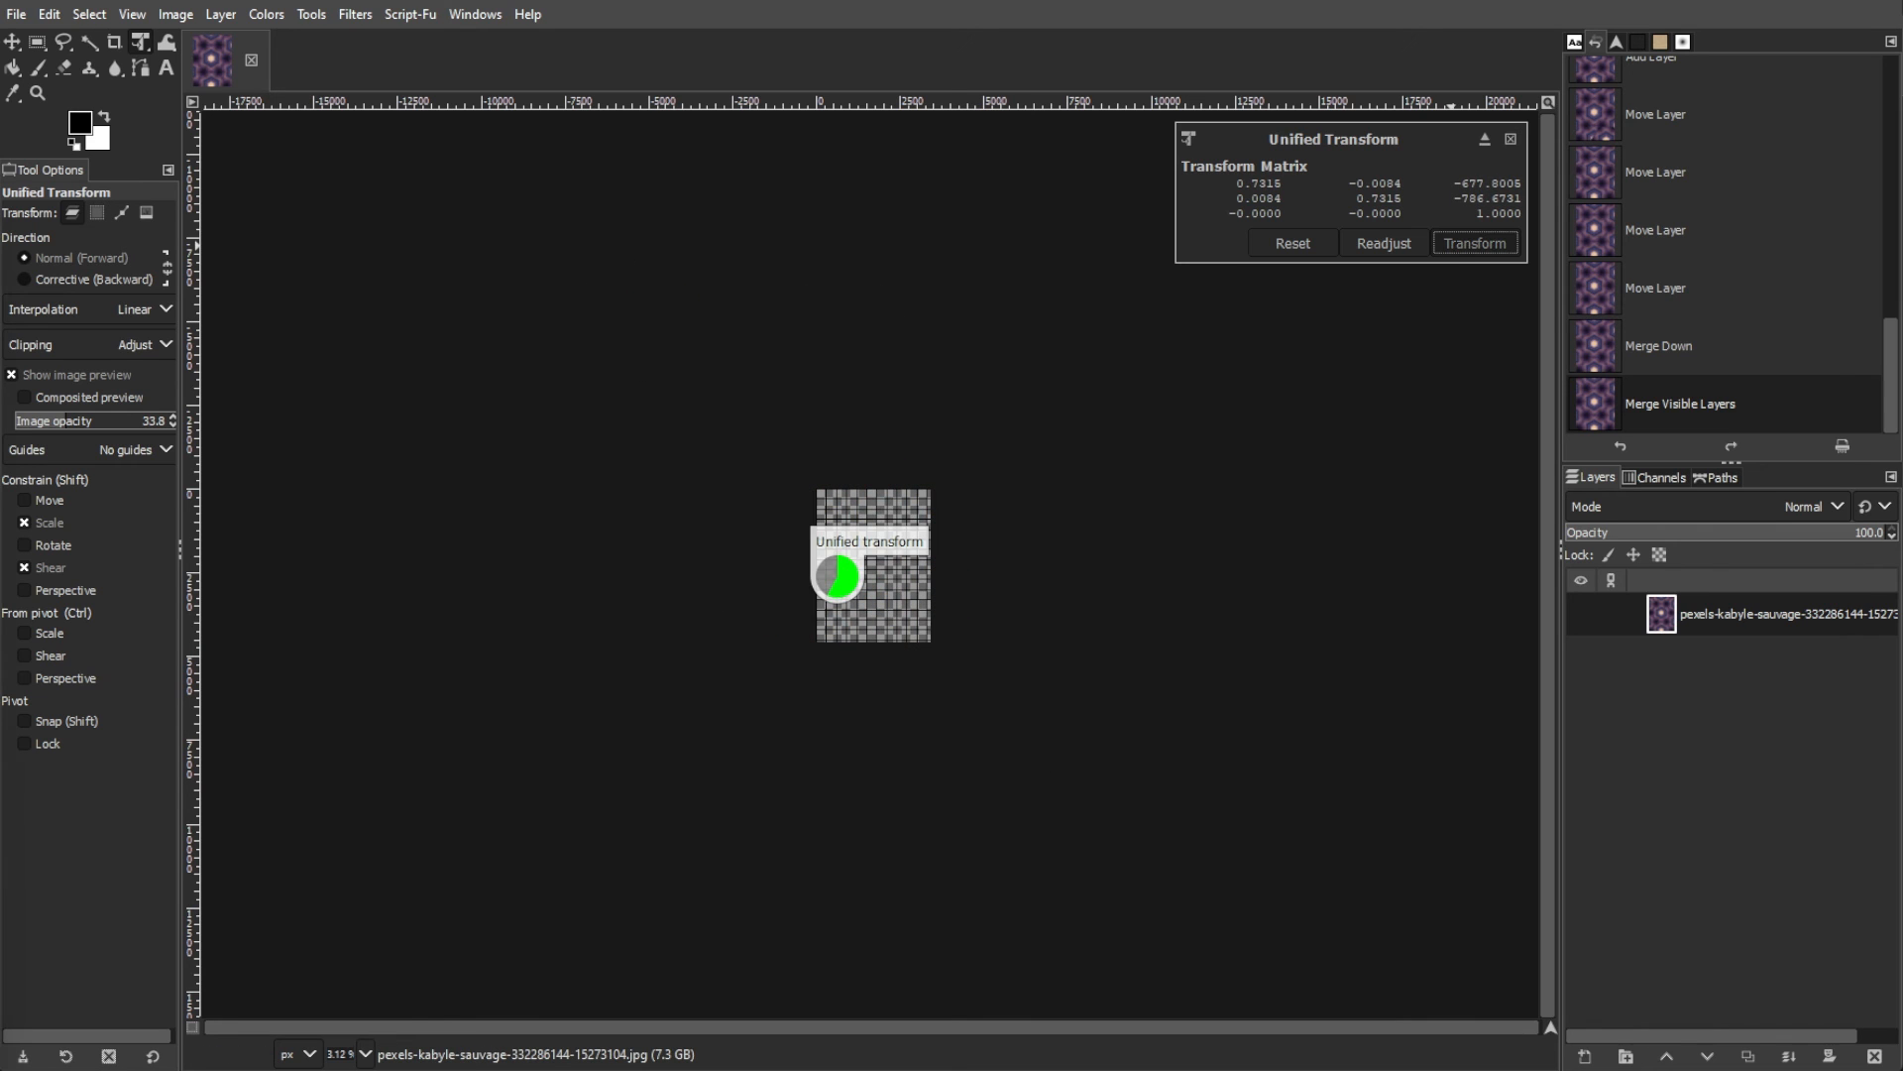
{"action": "scroll", "coordinate": [920, 566], "scroll_direction": "up", "scroll_amount": 4}
{"action": "left_click", "coordinate": [12, 41]}
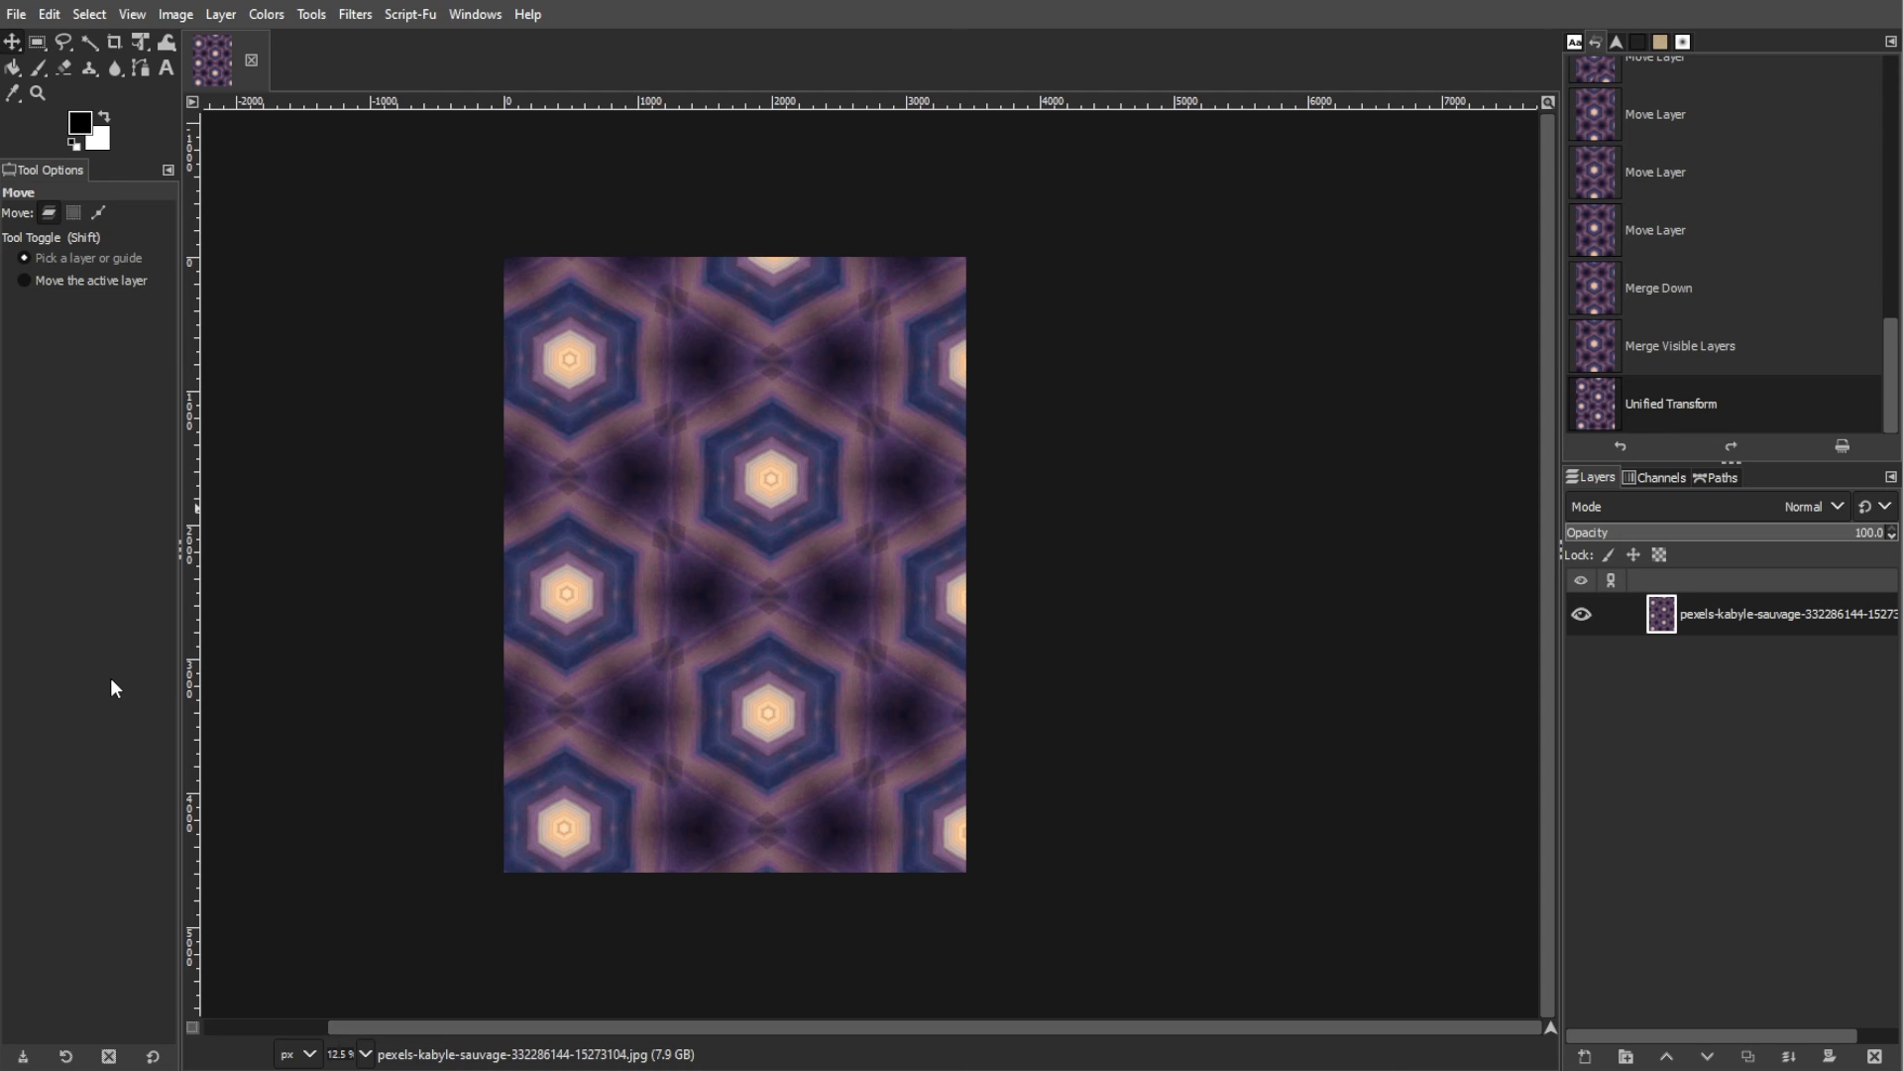
{"action": "left_click", "coordinate": [18, 16]}
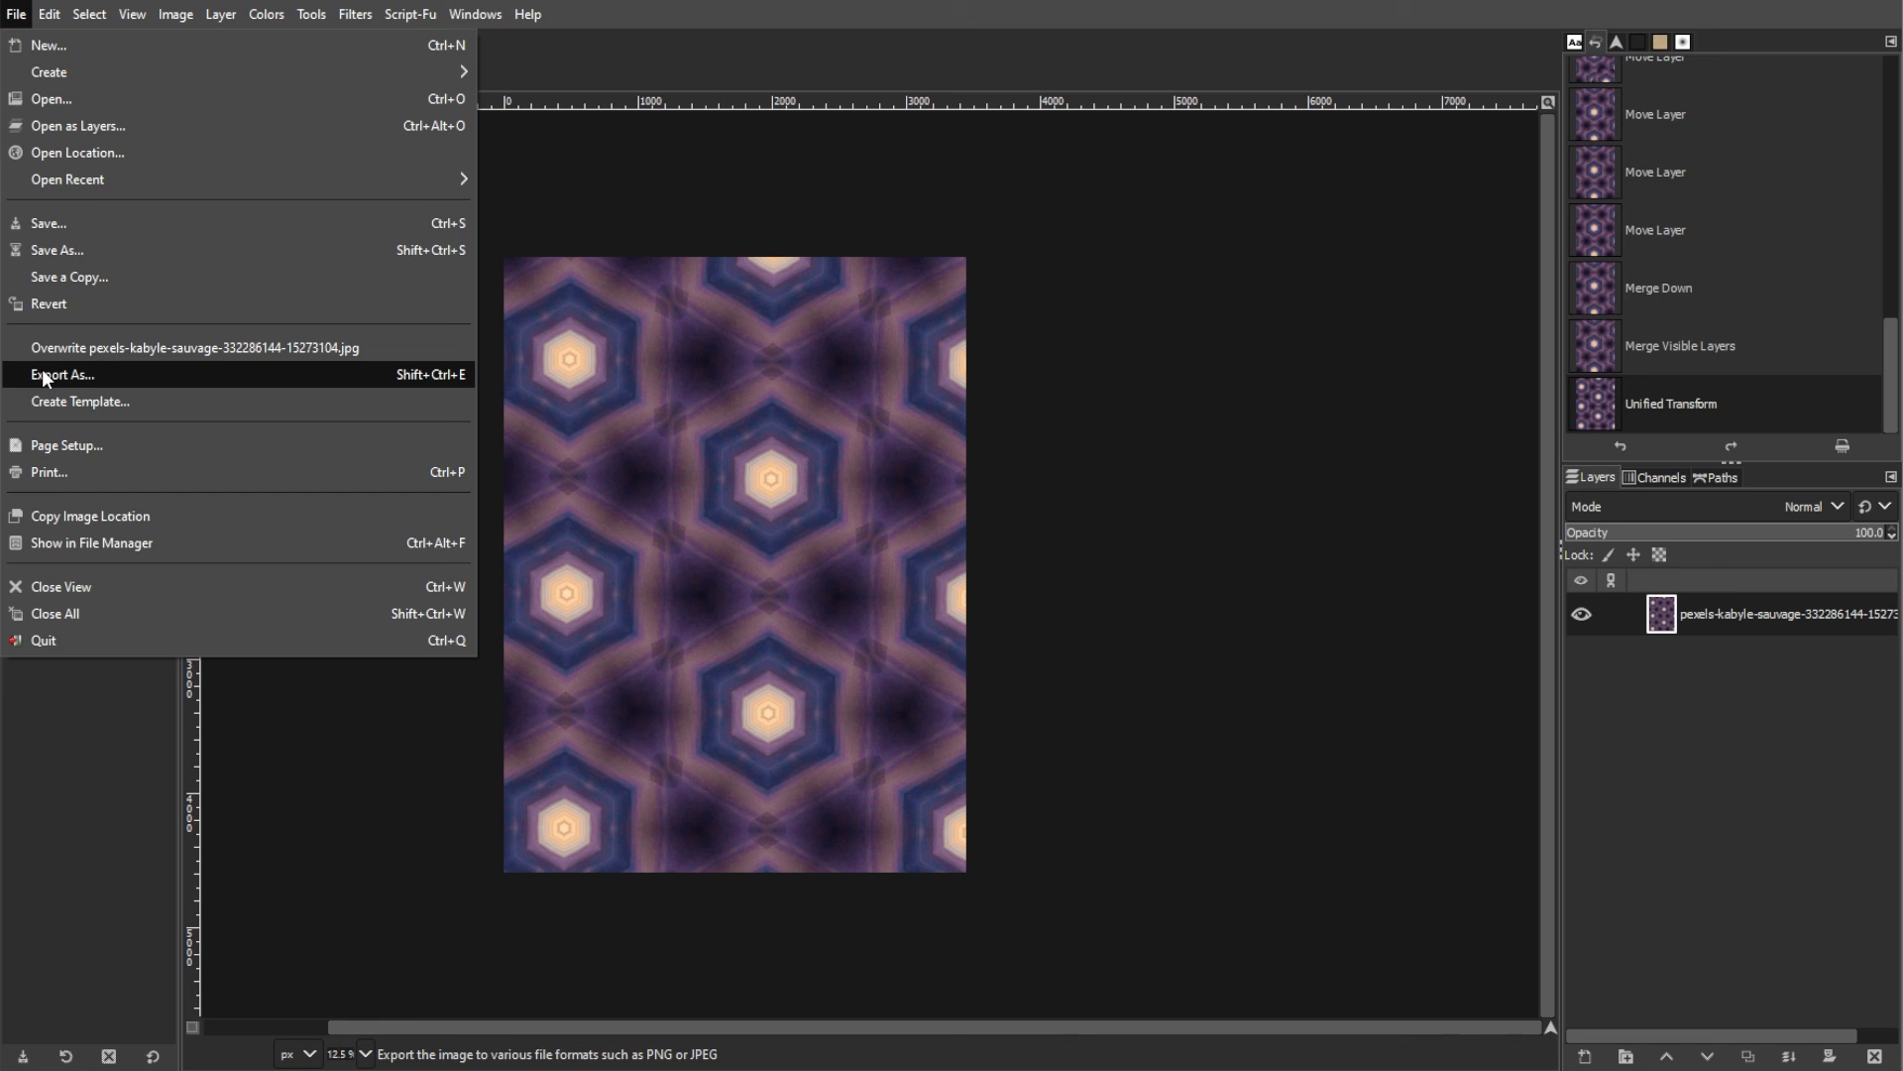
{"action": "left_click", "coordinate": [70, 766]}
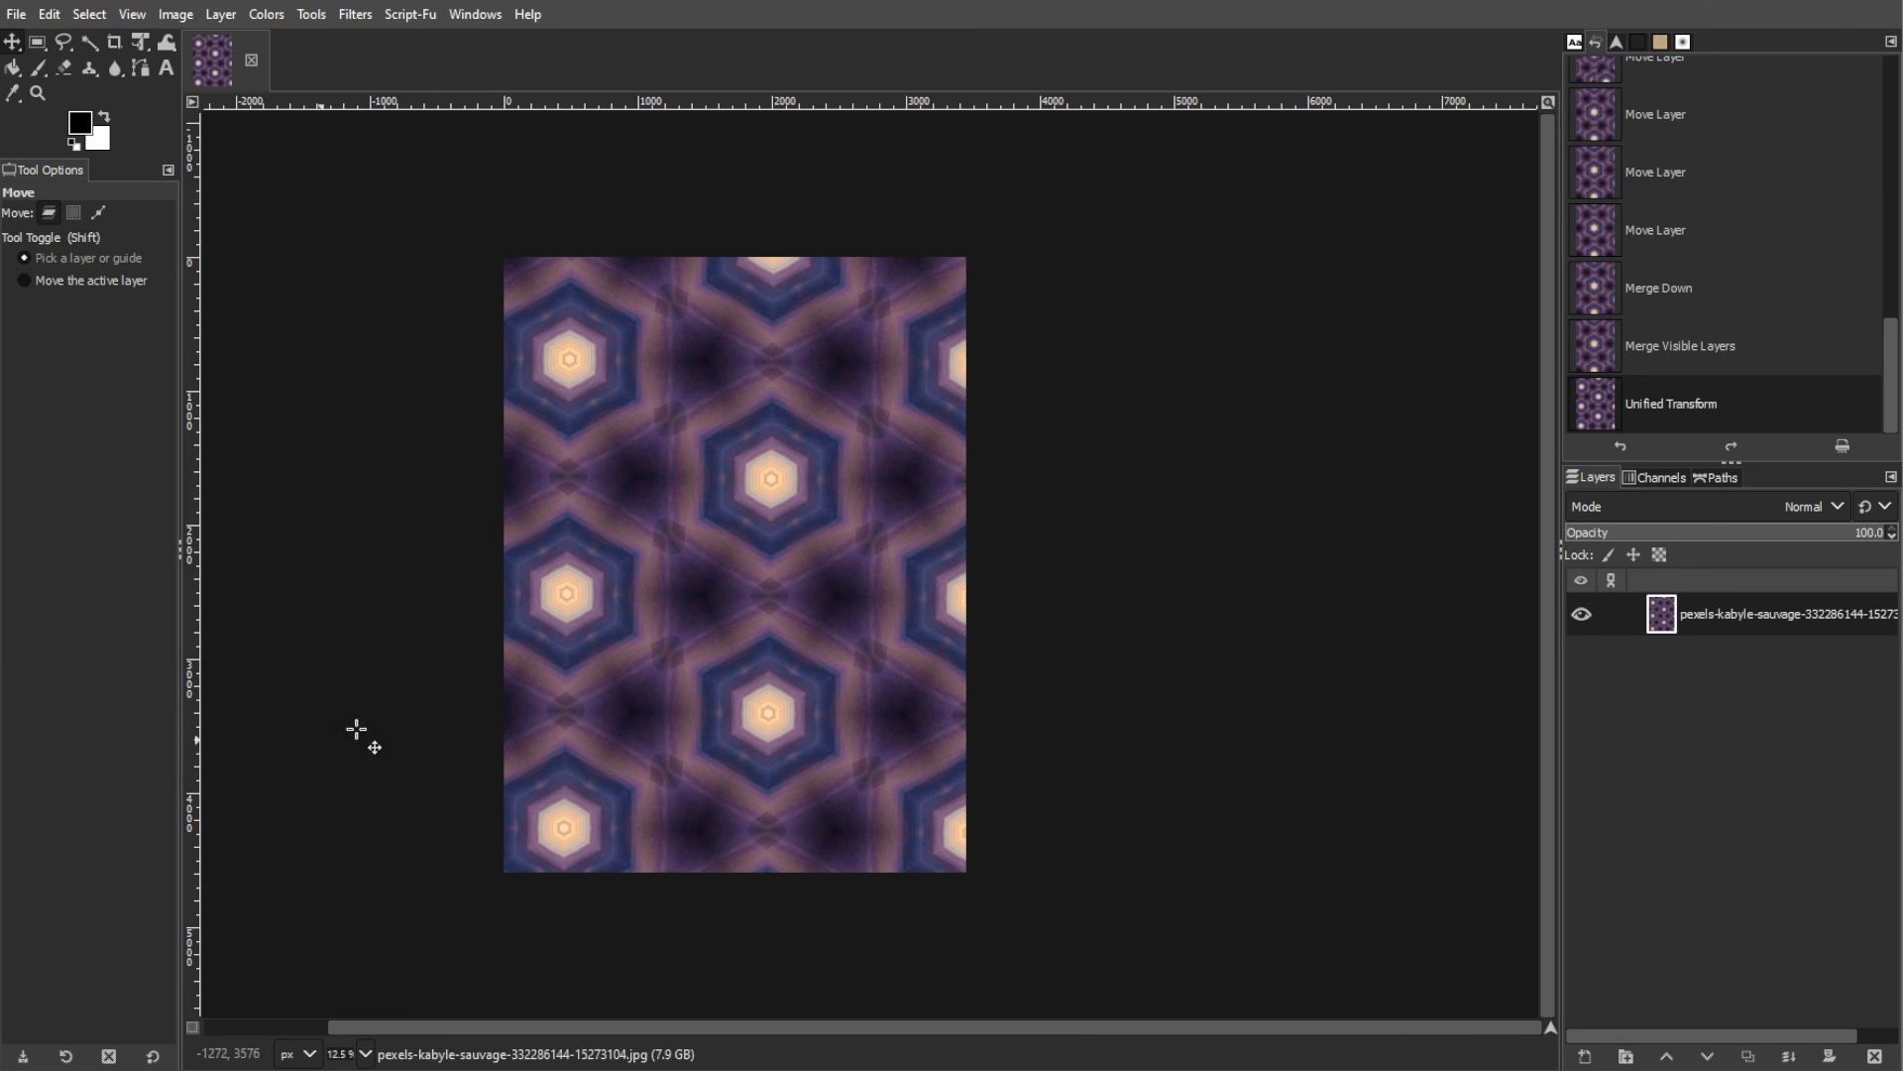
{"action": "scroll", "coordinate": [571, 667], "scroll_direction": "up", "scroll_amount": 1}
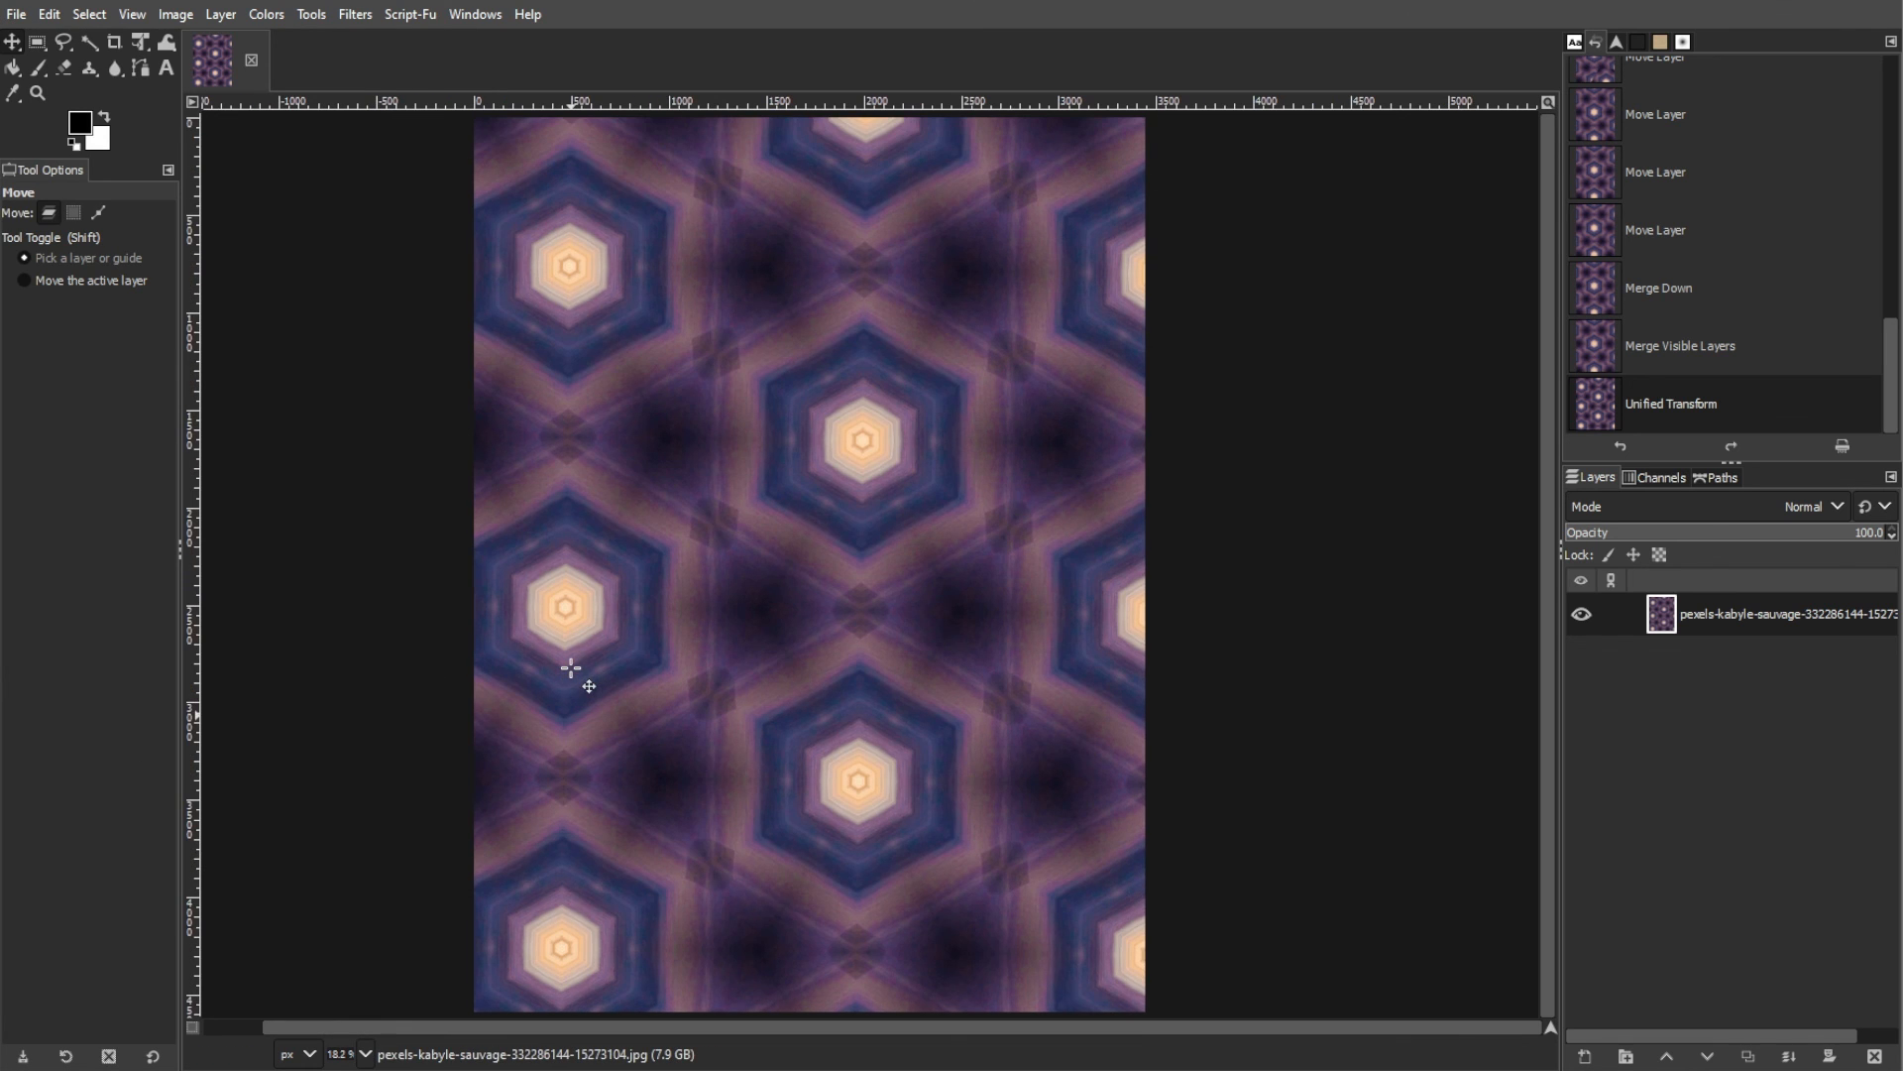
{"action": "left_click_drag", "start_coordinate": [936, 1027], "coordinate": [508, 1037]}
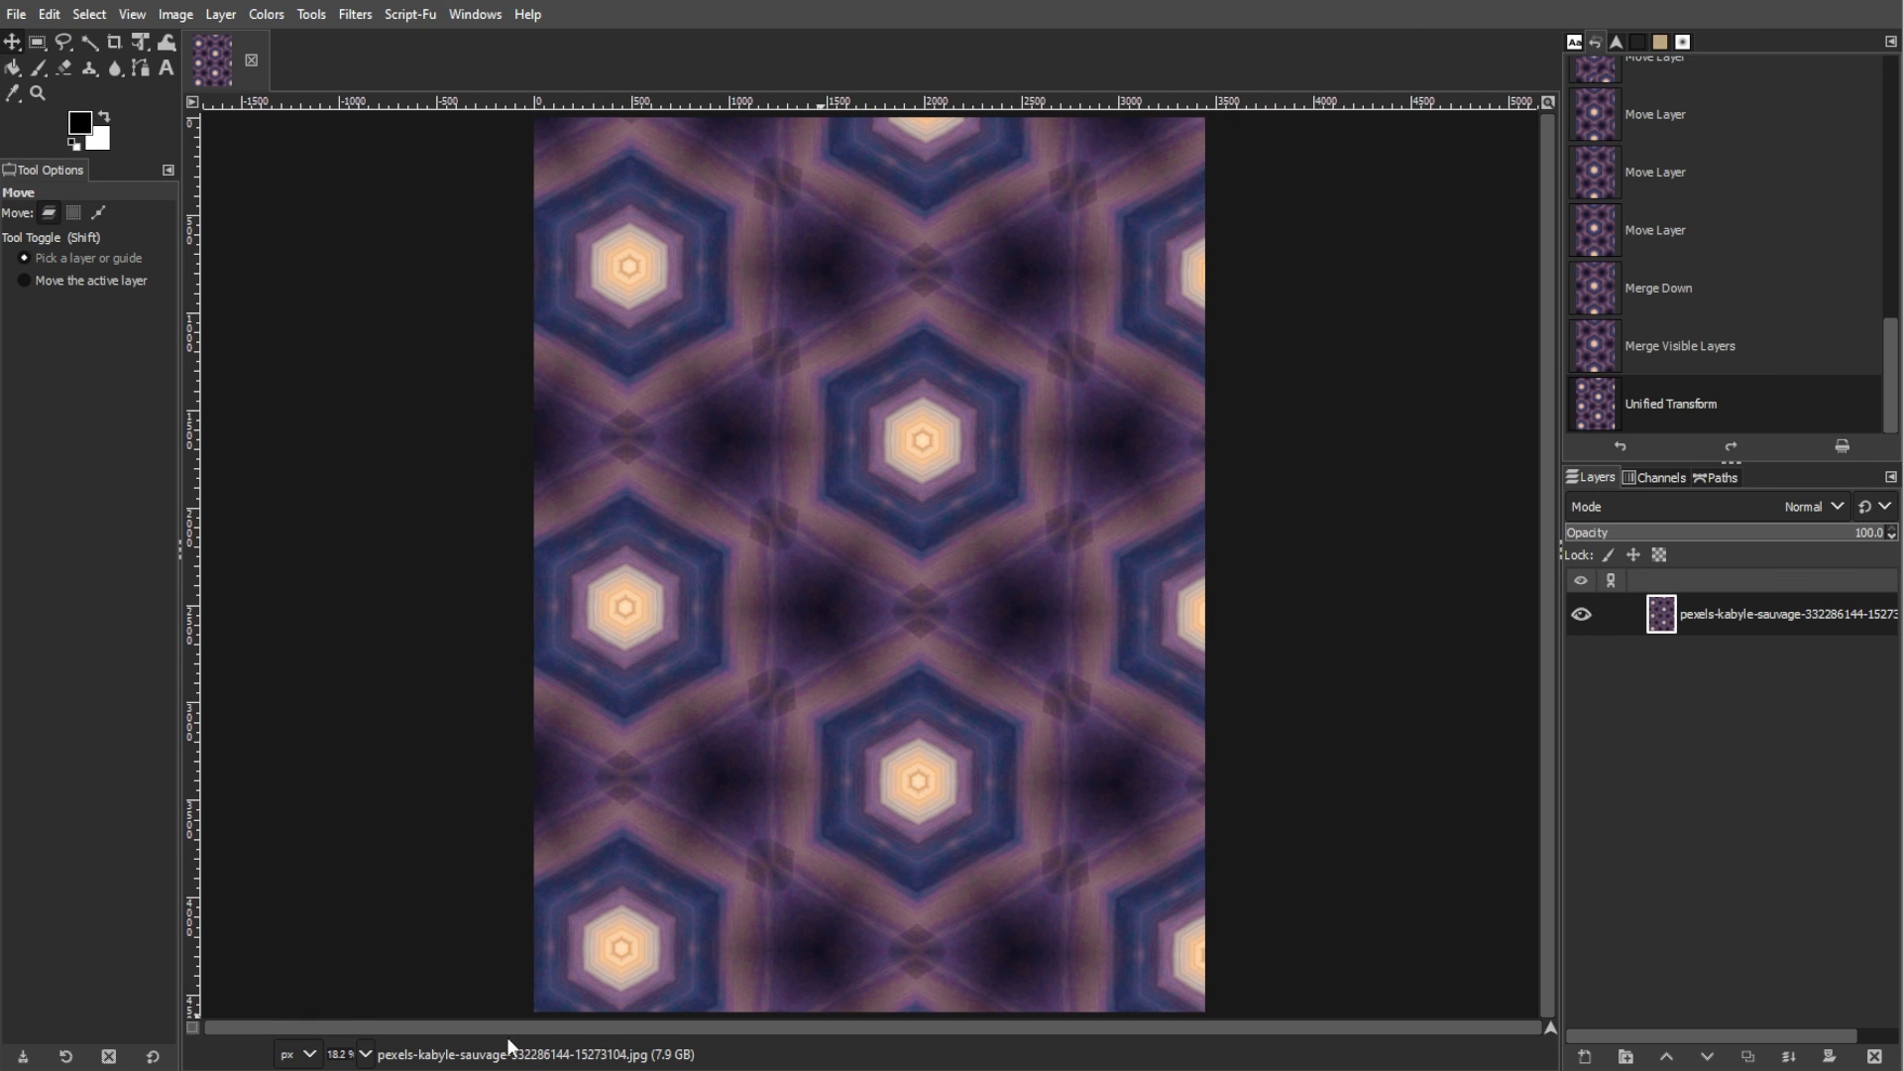